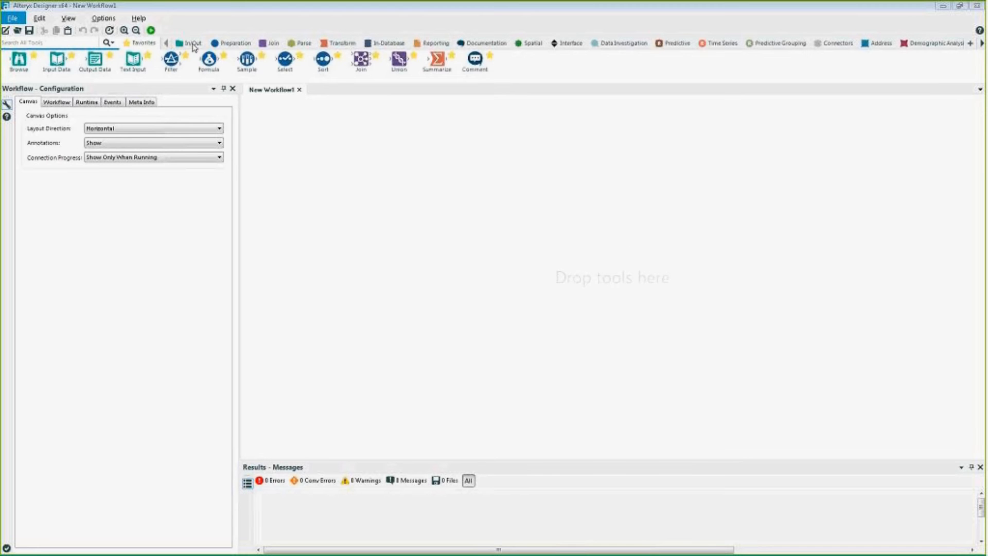
- Place a Date Time Now tool on the canvas and set its output format to yyyy-MM-dd
left_click(194, 45)
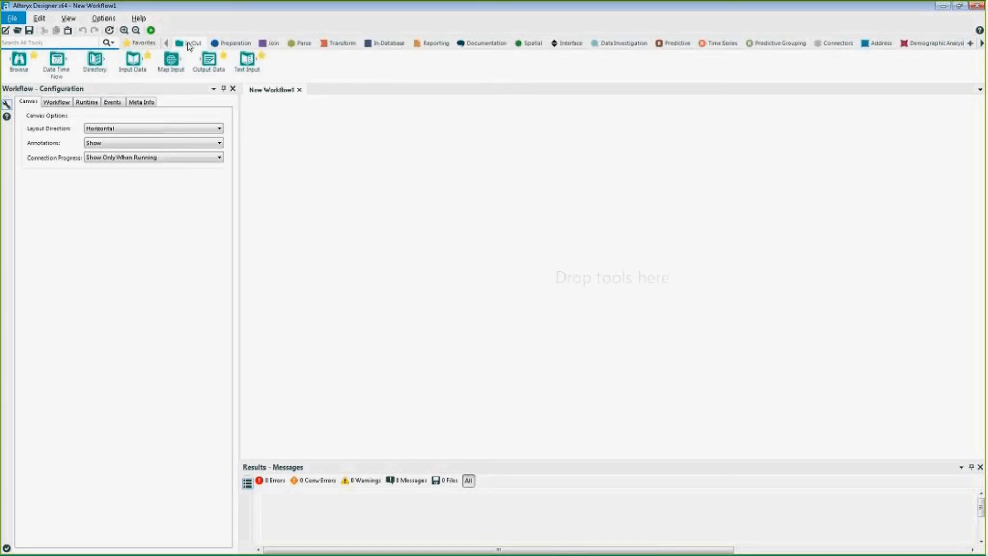
left_click_drag(57, 61, 334, 224)
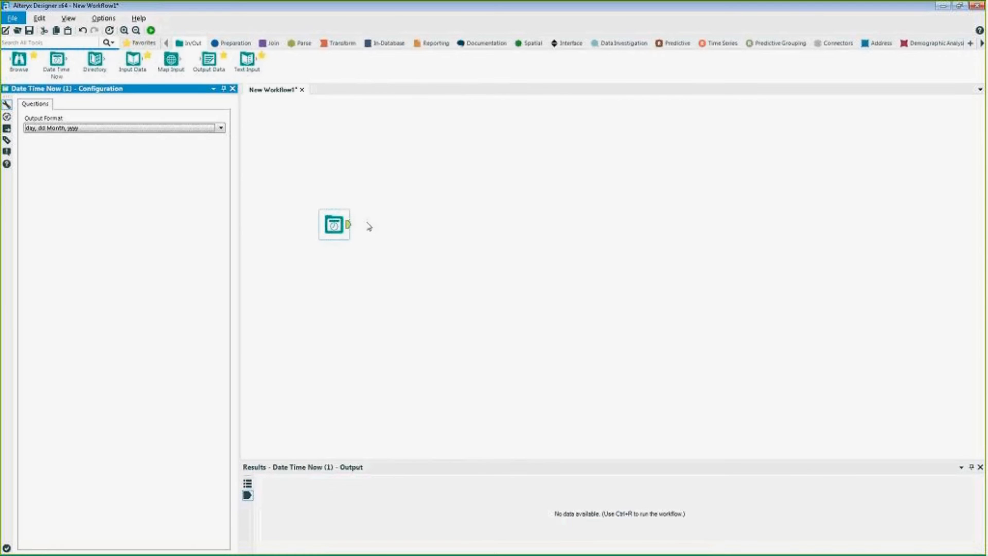
left_click(384, 550)
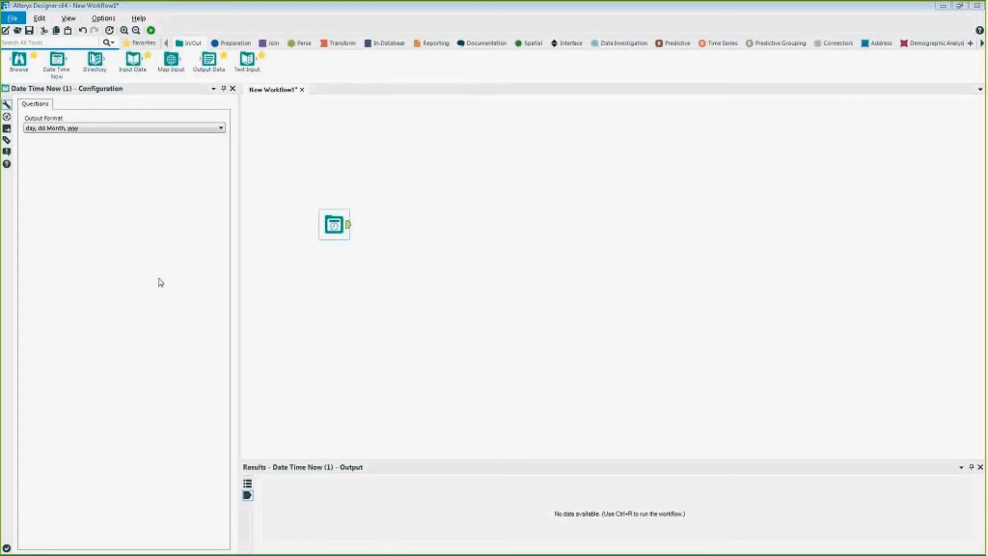
left_click(101, 130)
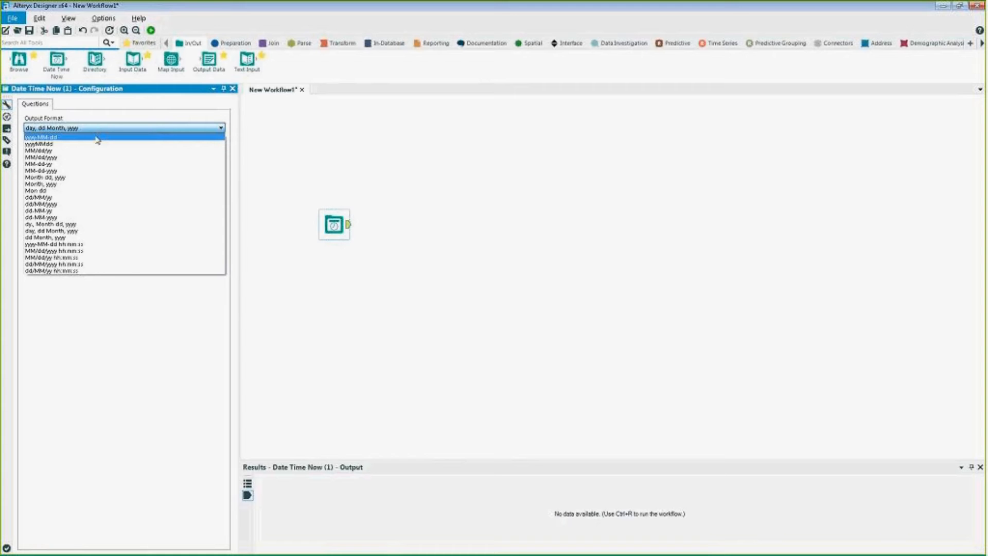
left_click(98, 138)
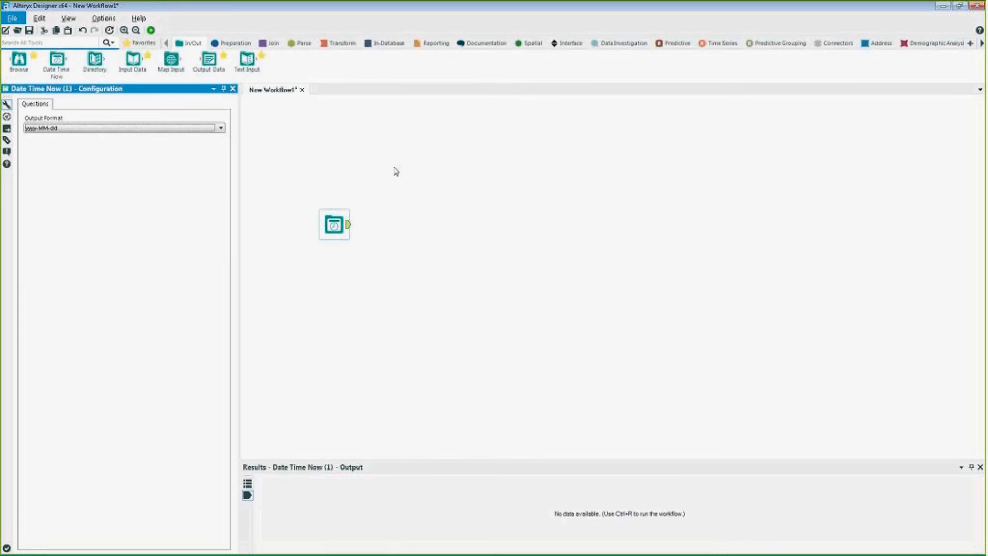
- Connect a Browse tool to the Date Time Now output and run the workflow, leaving space between the two tools
left_click_drag(19, 61, 402, 225)
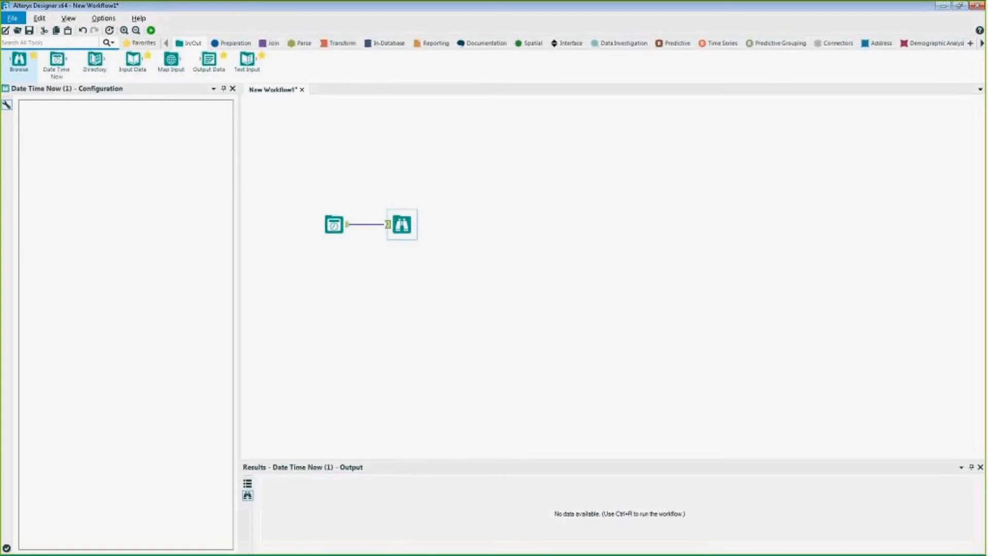
left_click(150, 31)
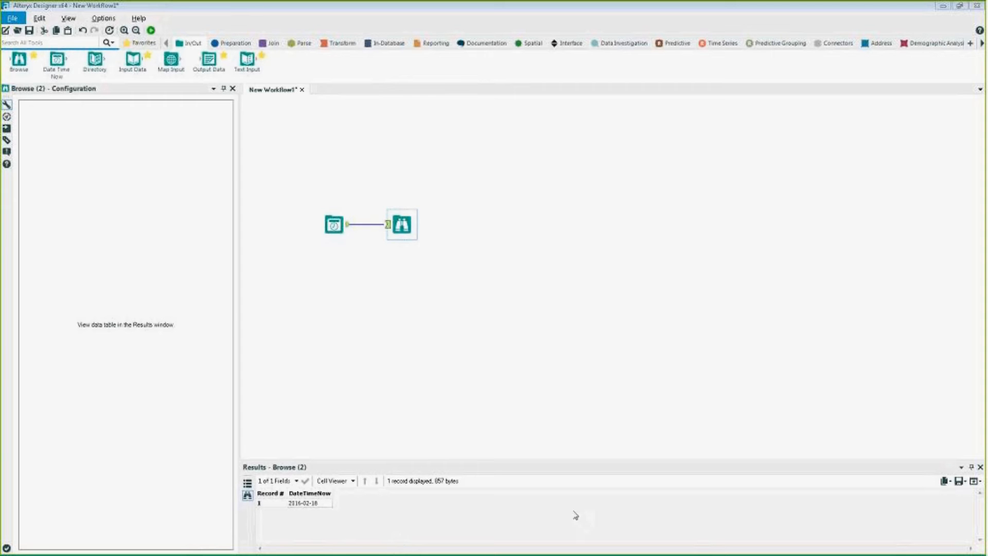
left_click_drag(404, 225, 452, 224)
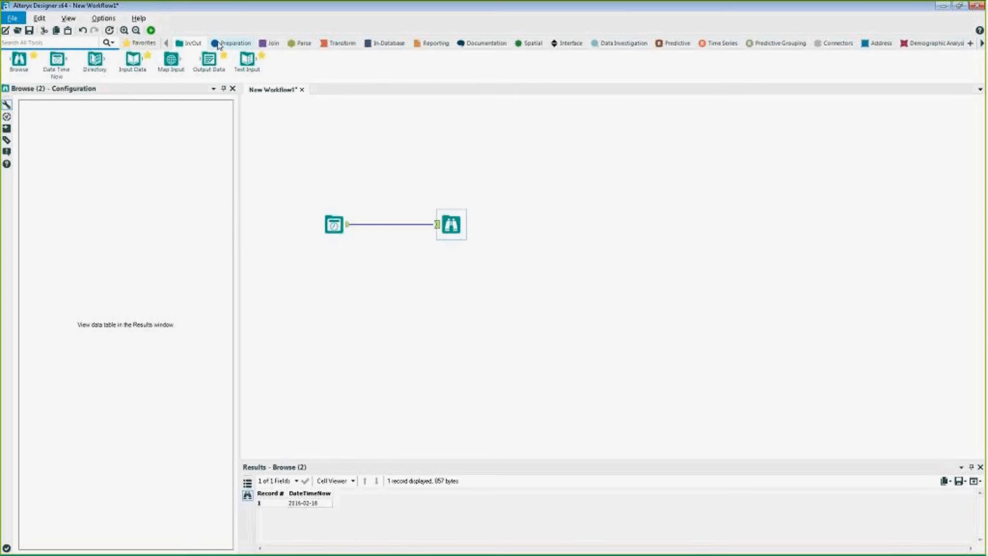
left_click(221, 45)
left_click_drag(475, 61, 400, 224)
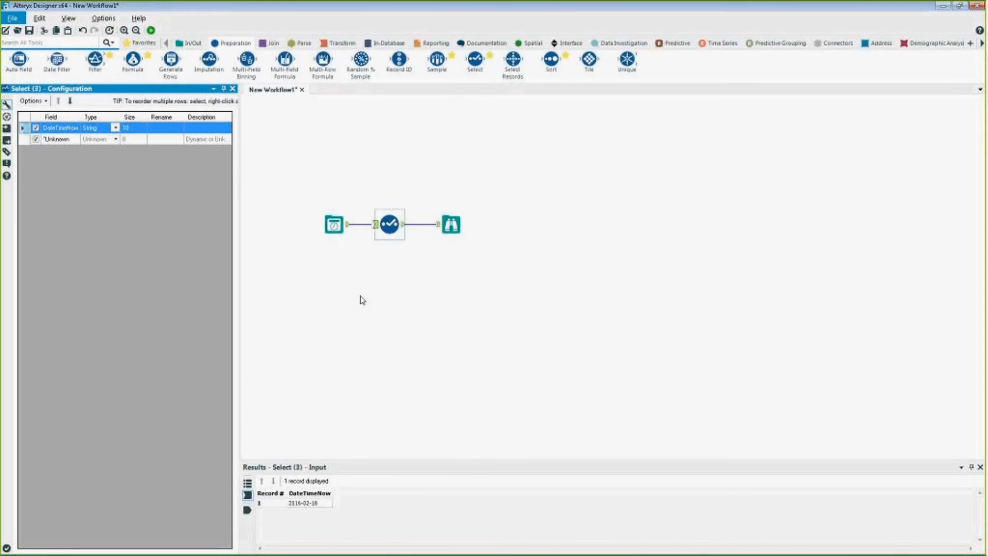
left_click(383, 231)
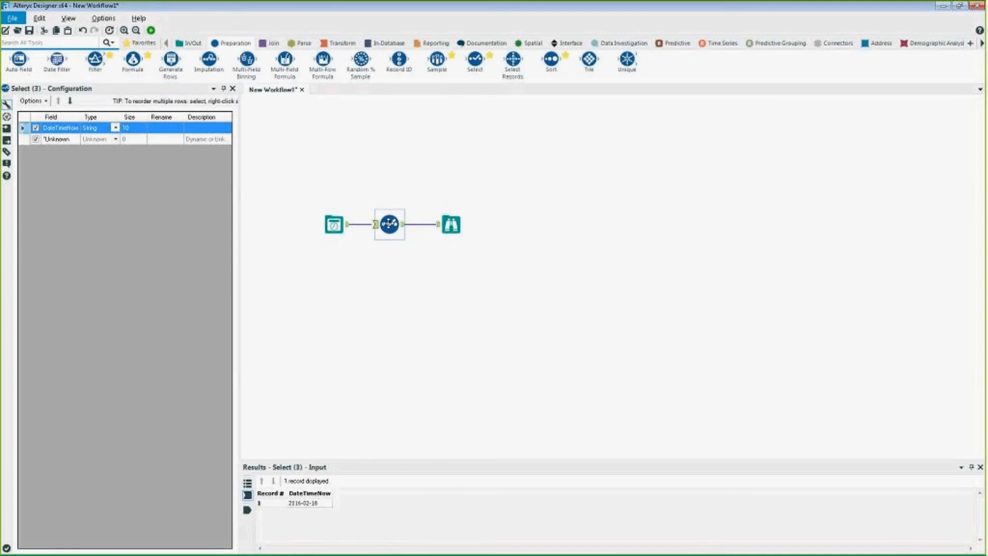
right_click(389, 225)
left_click(449, 281)
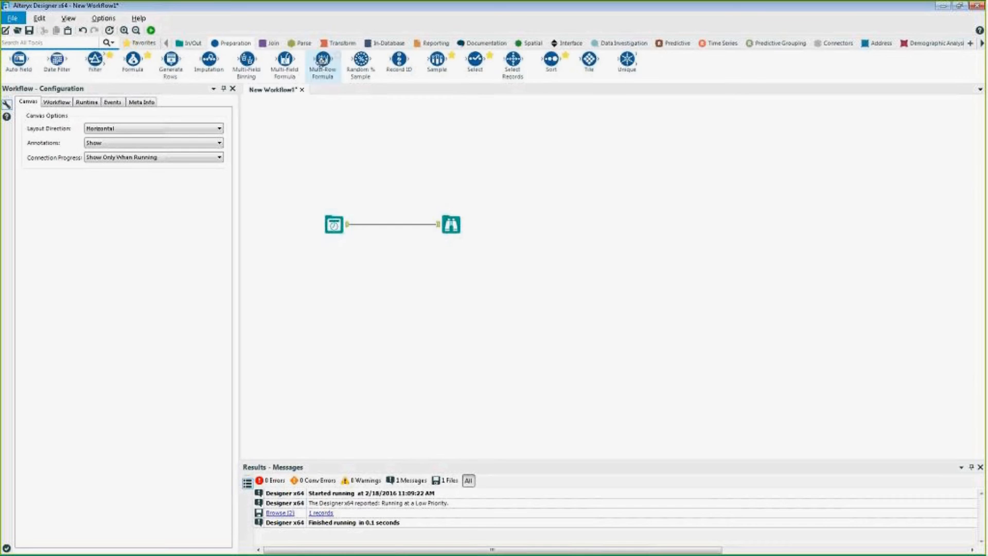
- Insert a DateTime parse tool between Date Time Now and Browse, with yyyy-MM-dd as the format of the input string
left_click(296, 45)
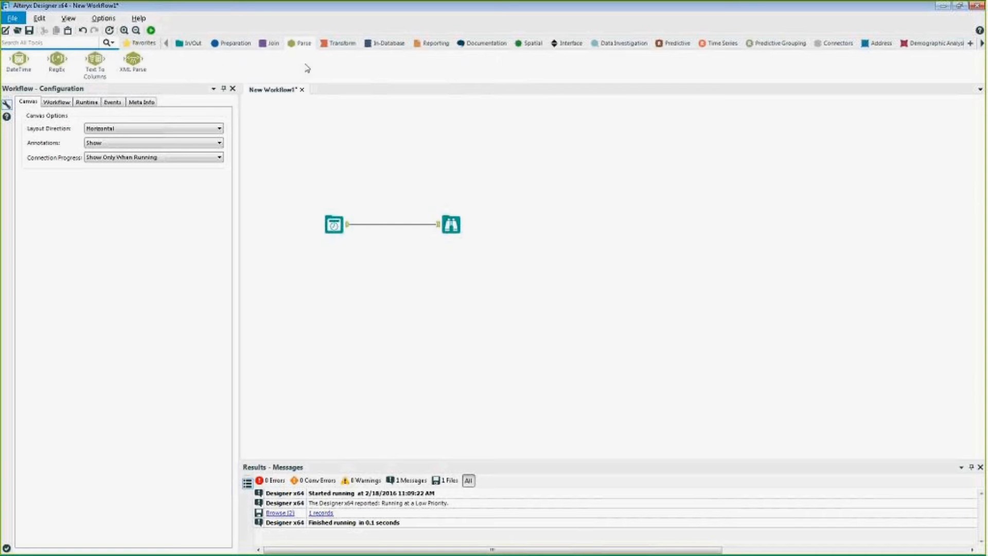
mouse_move(19, 59)
left_mouse_down()
mouse_move(241, 146)
mouse_move(395, 225)
left_mouse_up()
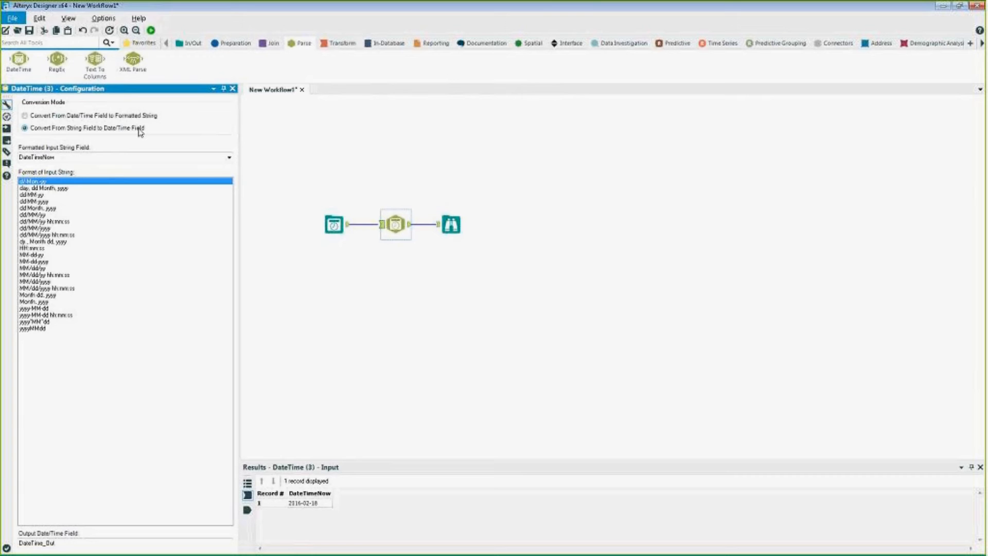
left_click(23, 309)
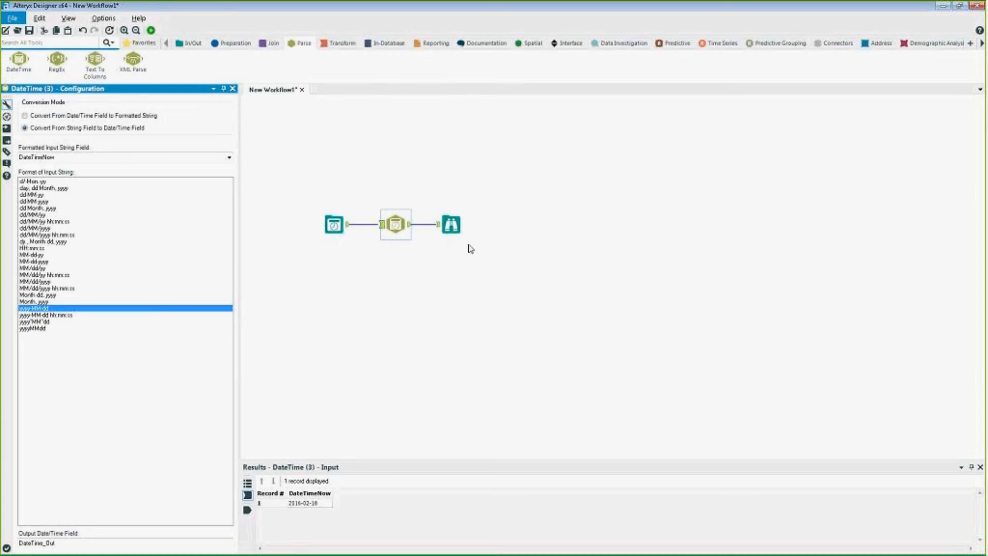
key("alt+Tab")
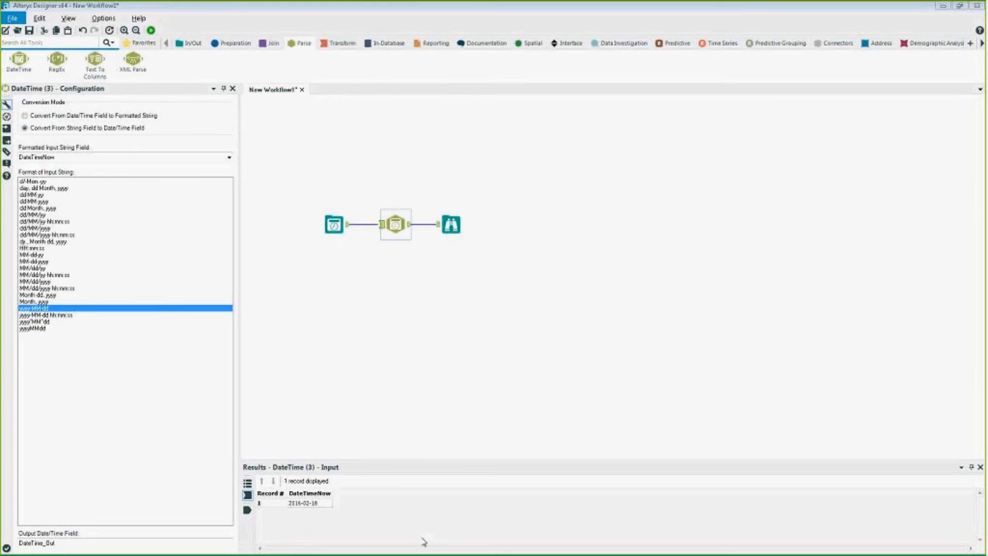
- Name the DateTime tool's output field End Date, and run the workflow to view the Browse output
double_click(76, 543)
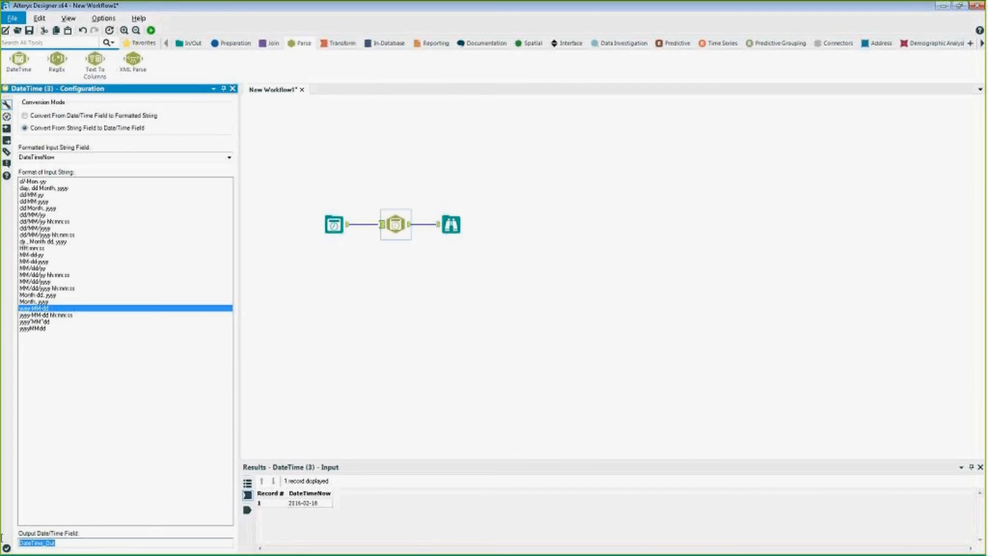
type("End Date")
left_click(418, 279)
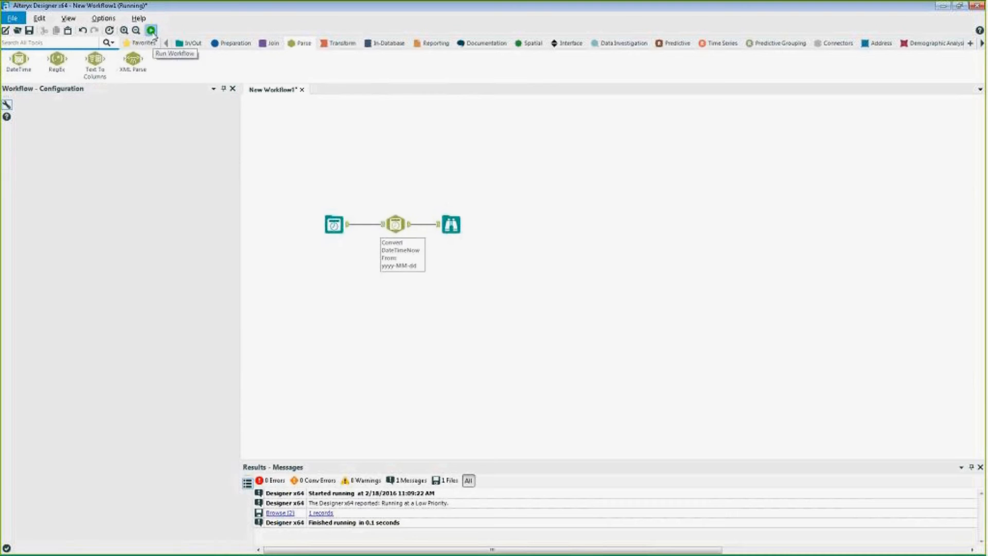
left_click(152, 32)
left_click(451, 225)
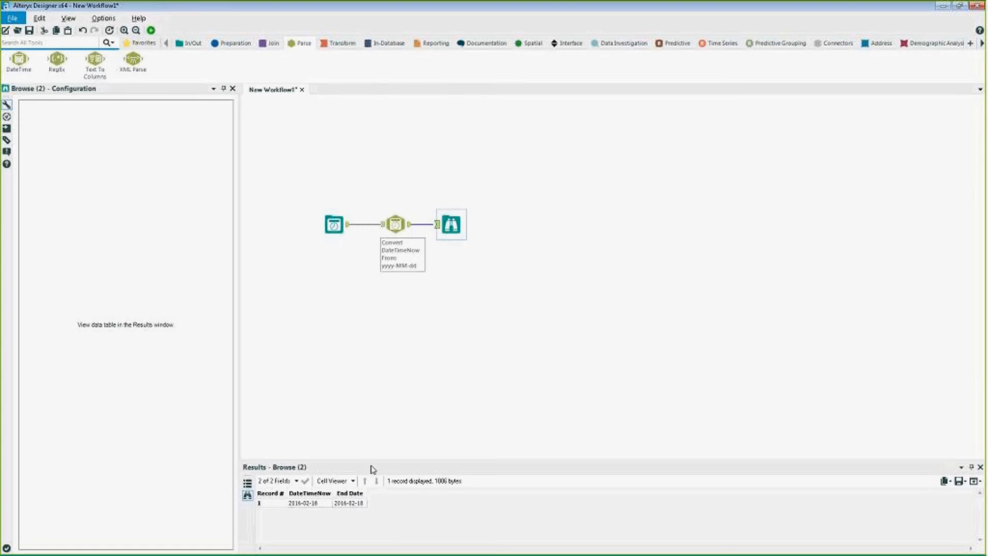
- Insert a Formula tool between DateTime and Browse, with an output field named Start Date of type String
left_click_drag(453, 225, 508, 225)
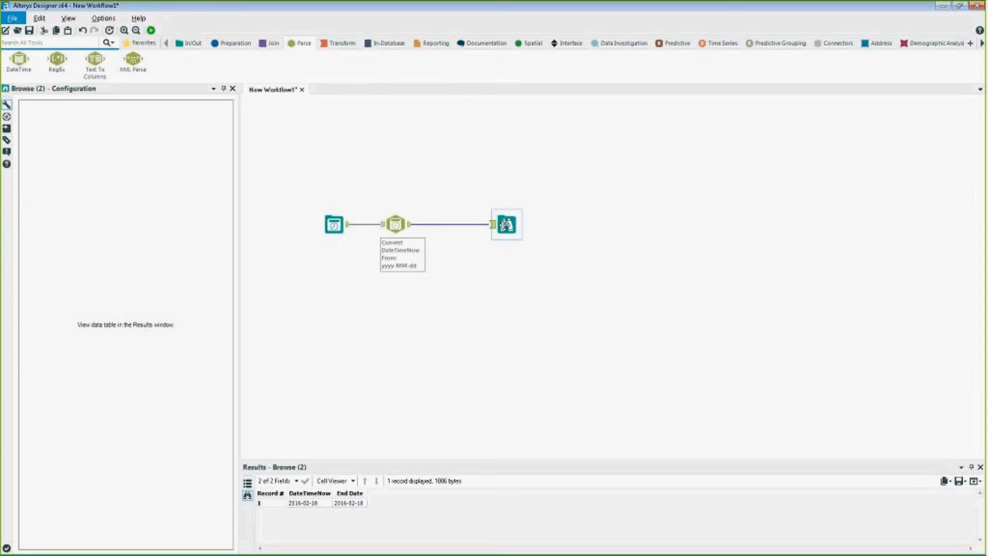
left_click(235, 46)
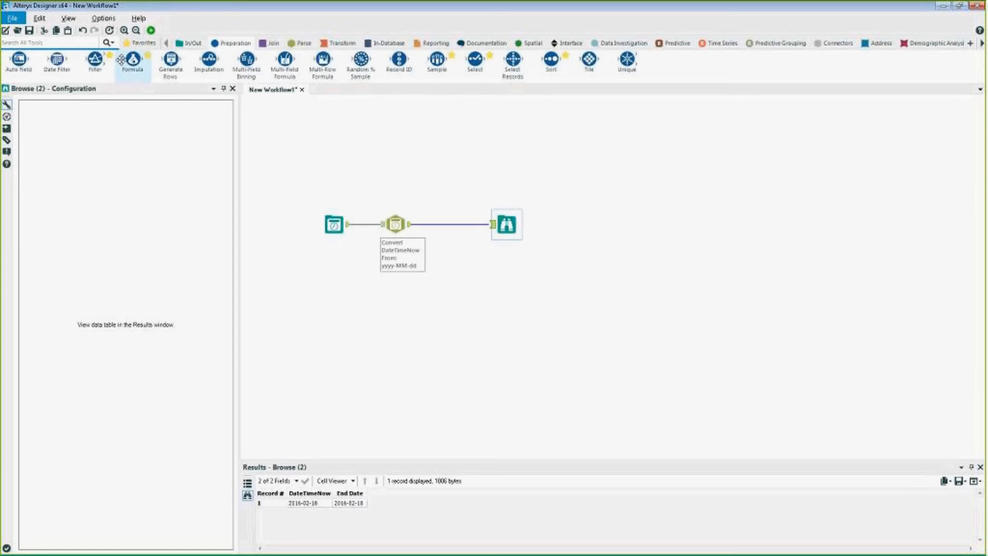
left_click_drag(133, 58, 451, 227)
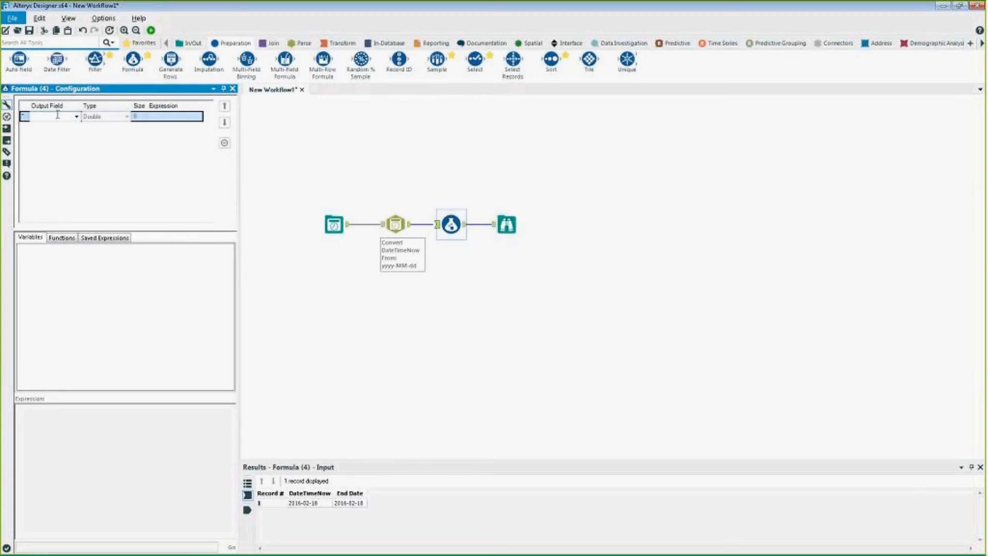
type("Start Date")
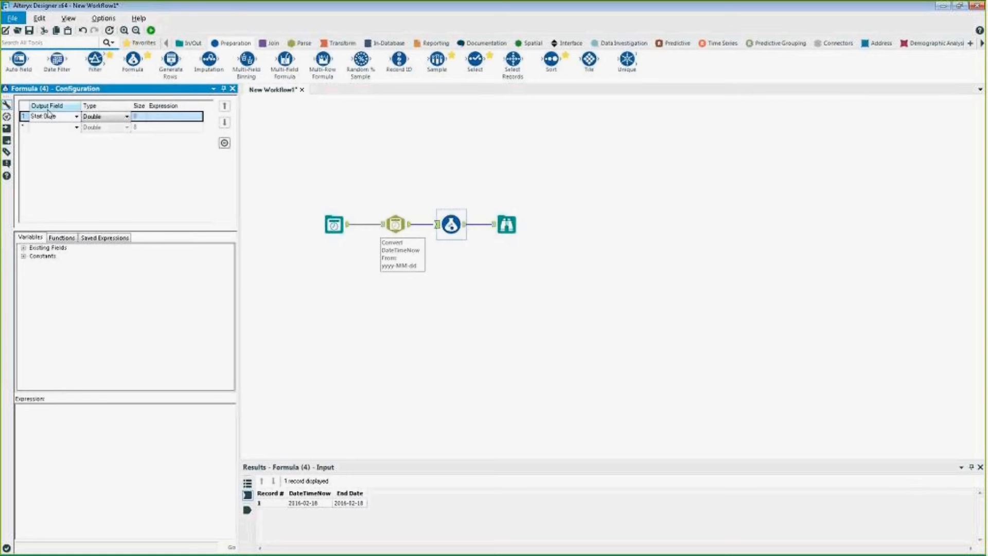
left_click(119, 118)
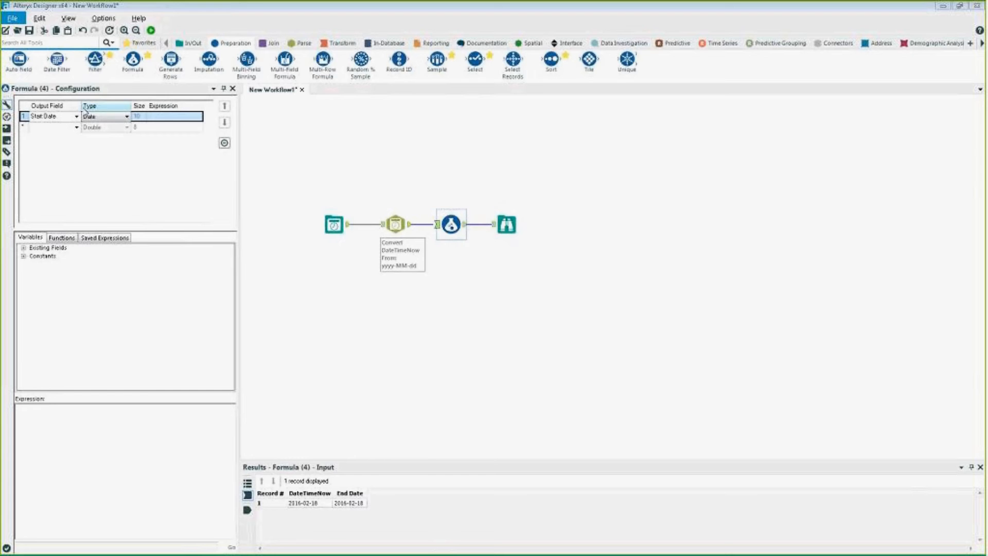
left_click(105, 117)
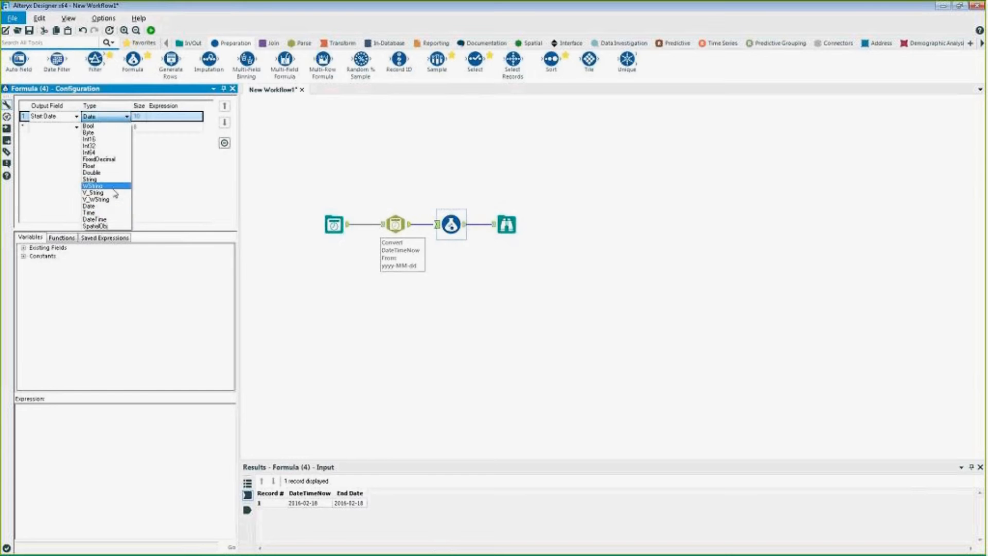
left_click(114, 179)
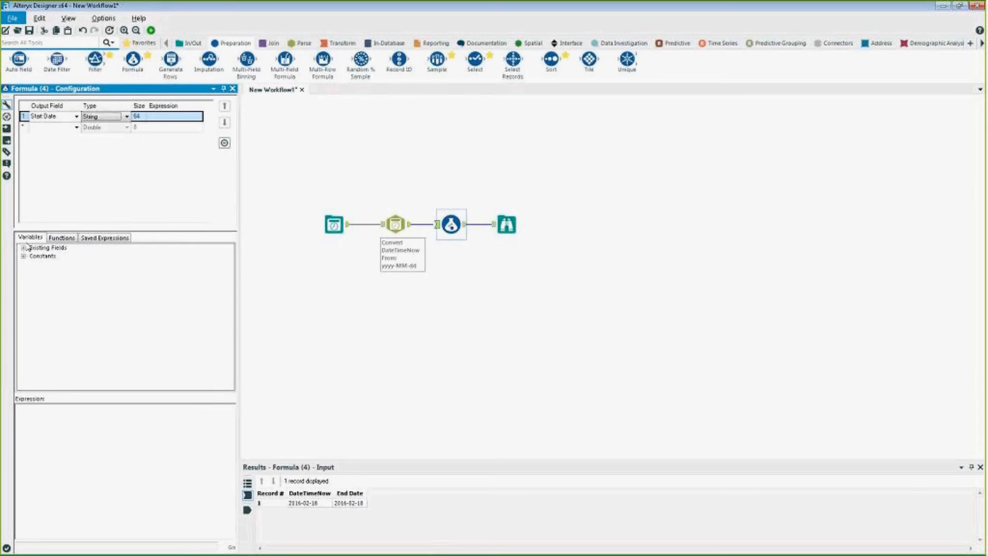
- Insert the DateTimeAdd function into the Start Date expression, with the End Date field as its date argument
left_click(56, 239)
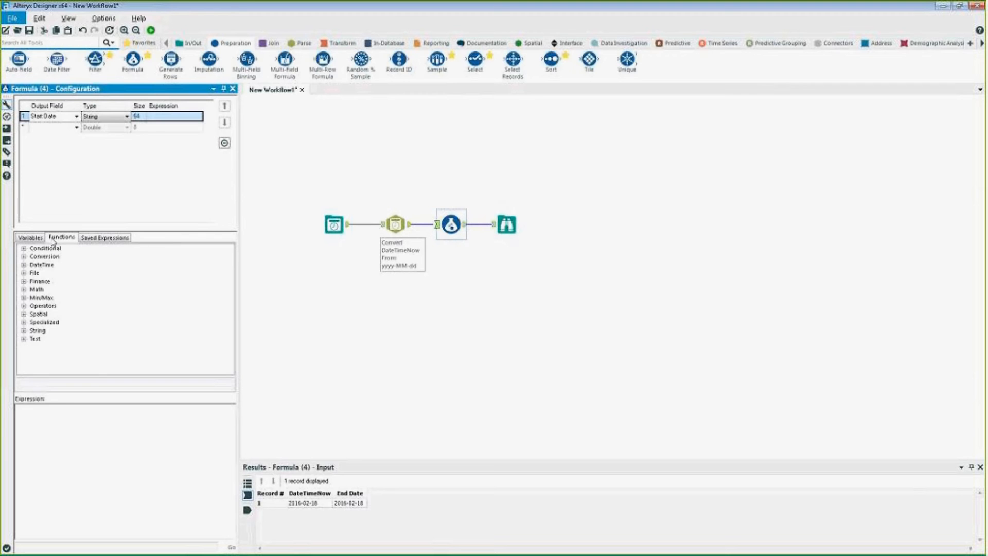
left_click(24, 264)
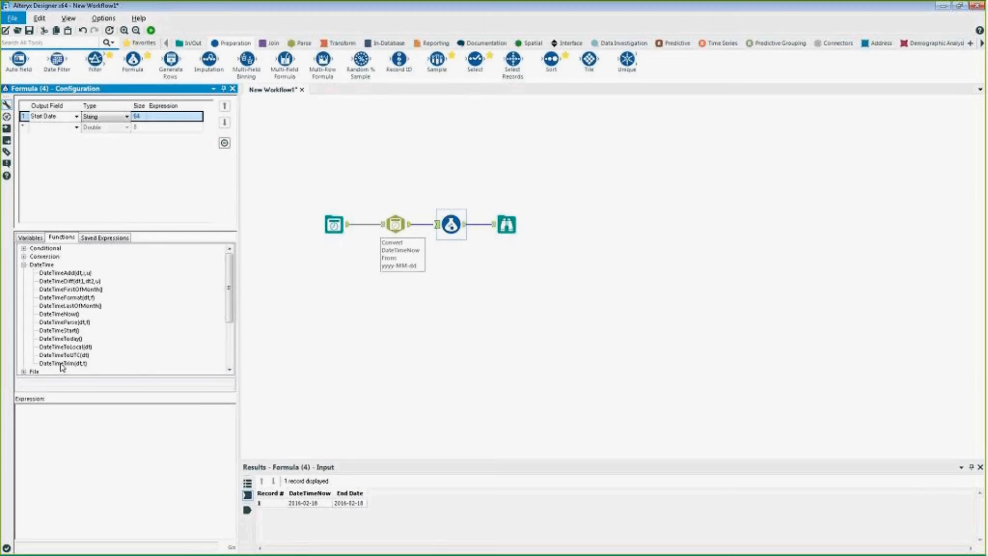
left_click(66, 274)
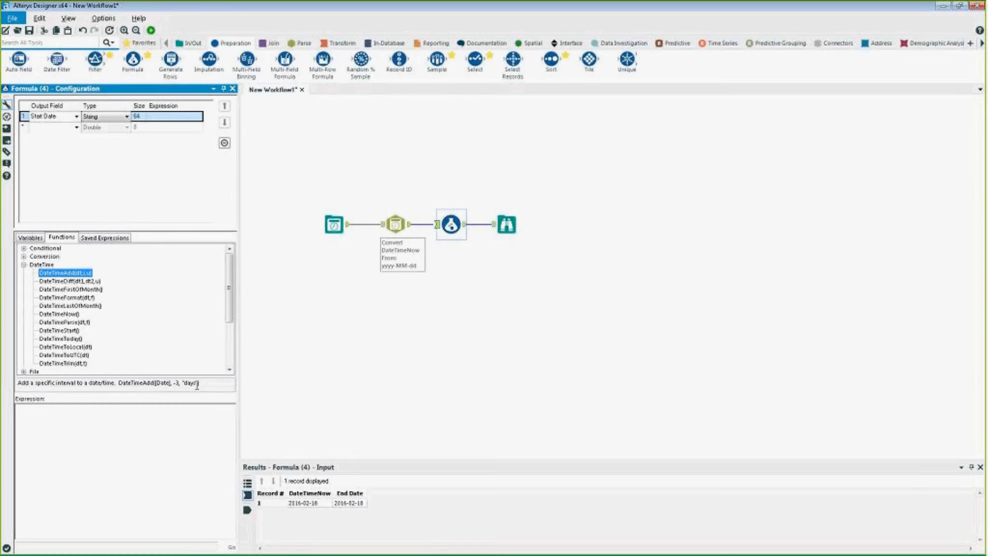
double_click(60, 277)
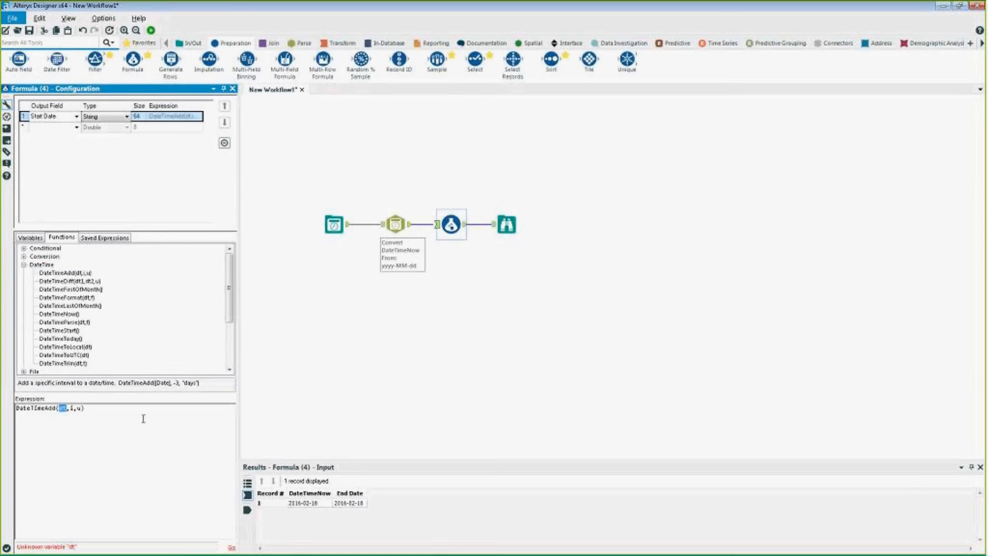
left_click(29, 238)
left_click(23, 248)
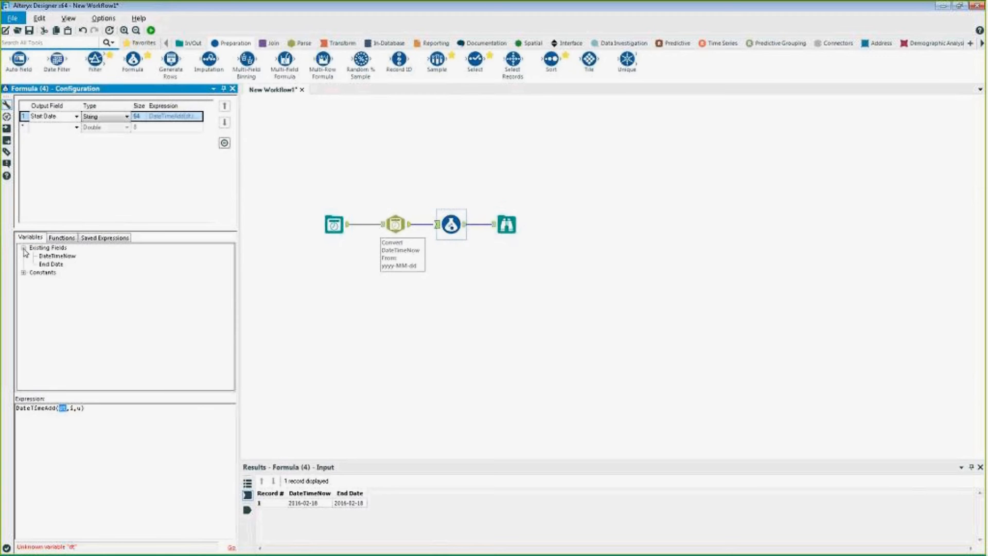
left_click(54, 264)
double_click(54, 265)
- Complete the DateTimeAdd expression with an interval of -3 and "months" as the unit
double_click(102, 407)
type("5")
key("BackSpace")
type("-3")
double_click(112, 407)
left_click(126, 413)
key("BackSpace")
type("\"mon")
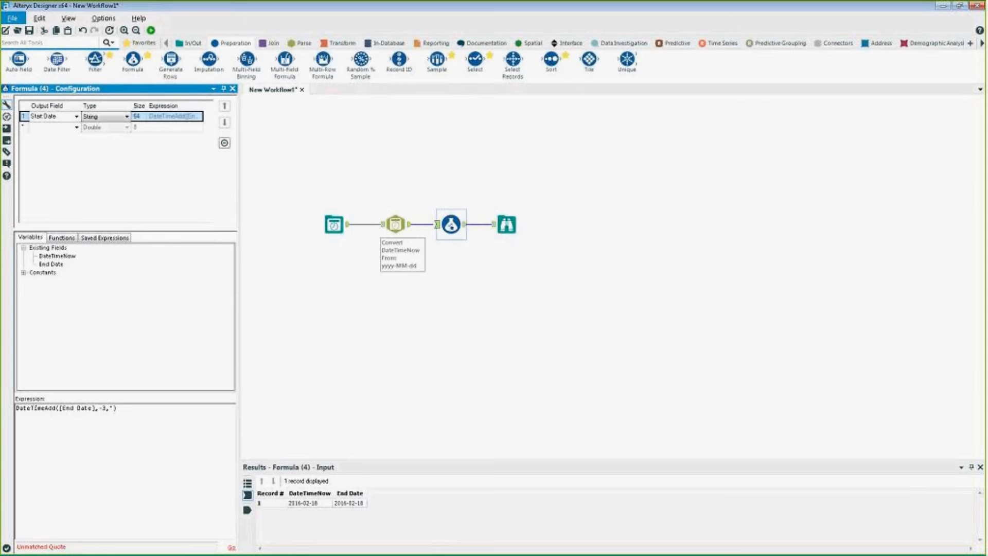
type("ths\"")
type(")")
- Run the workflow and examine the End Date and Start Date values in the Browse output
left_click(477, 288)
key("ctrl+r")
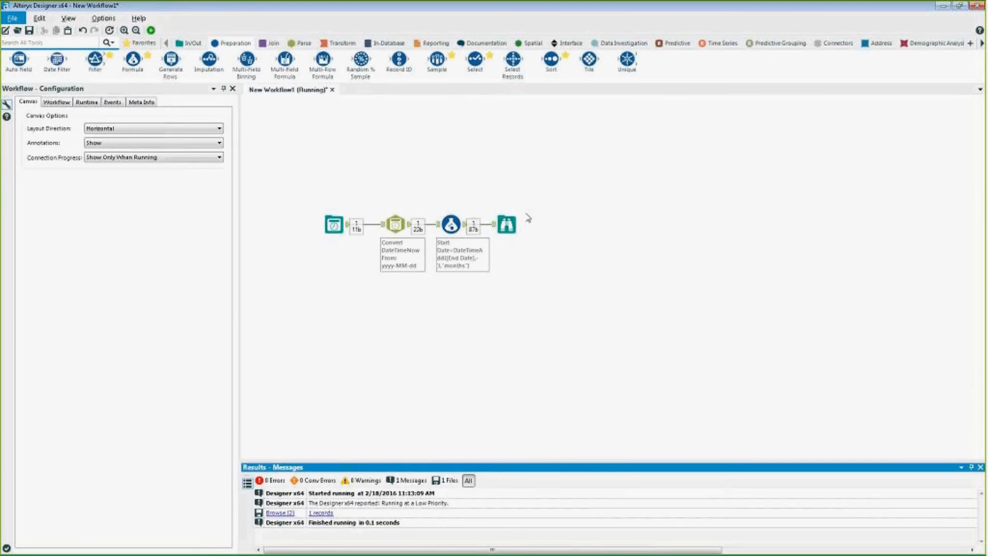
left_click(509, 225)
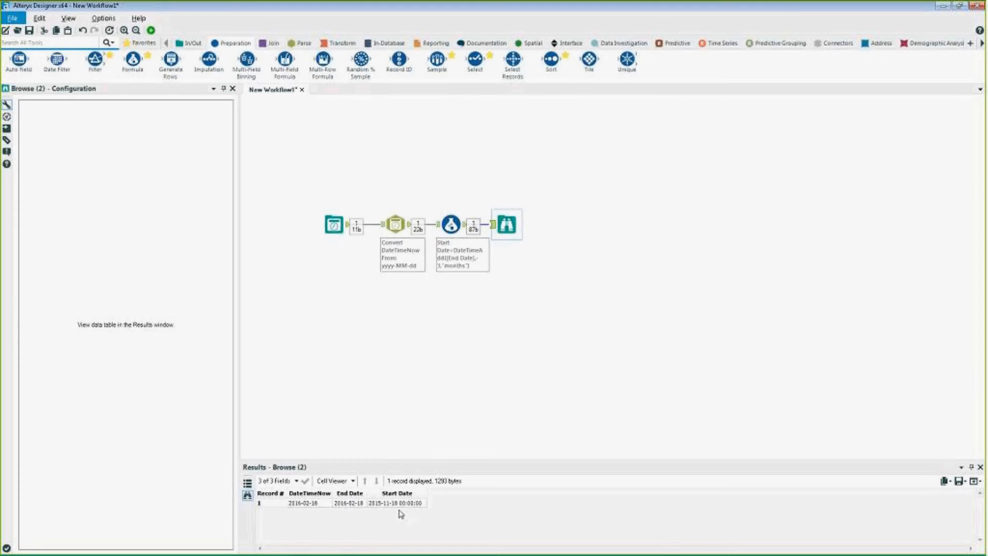
left_click(348, 503)
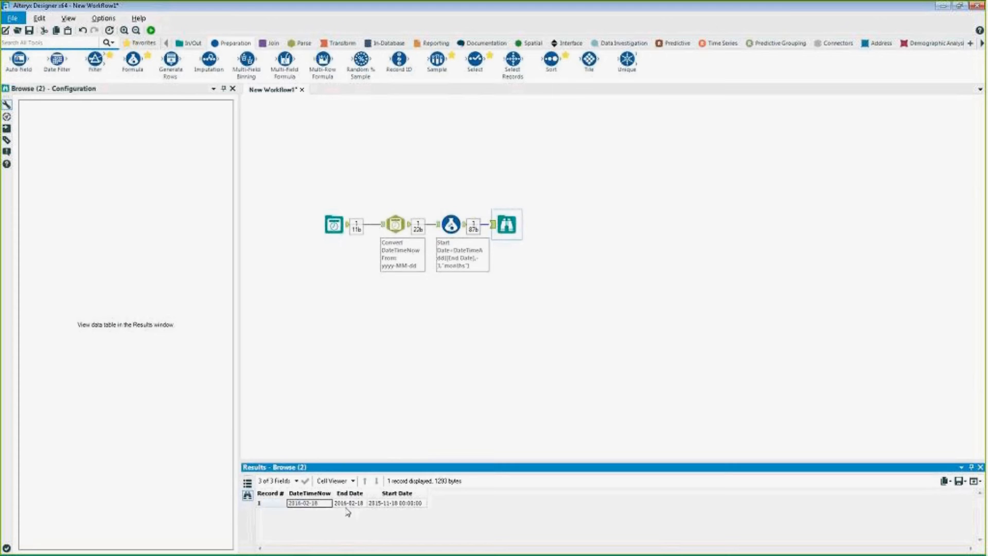
left_click(396, 503)
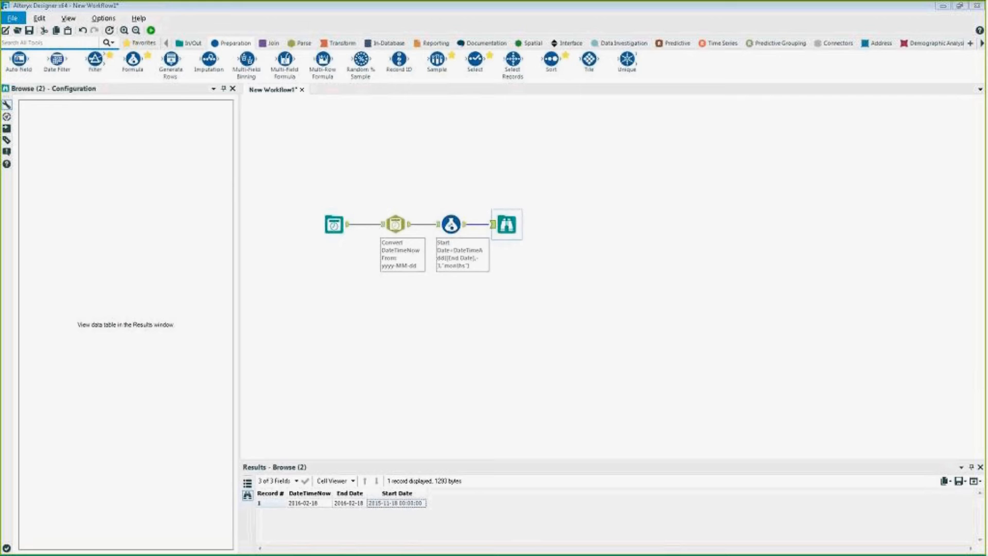
- Set the size of the Start Date output field in the Formula tool to 10
left_click(453, 225)
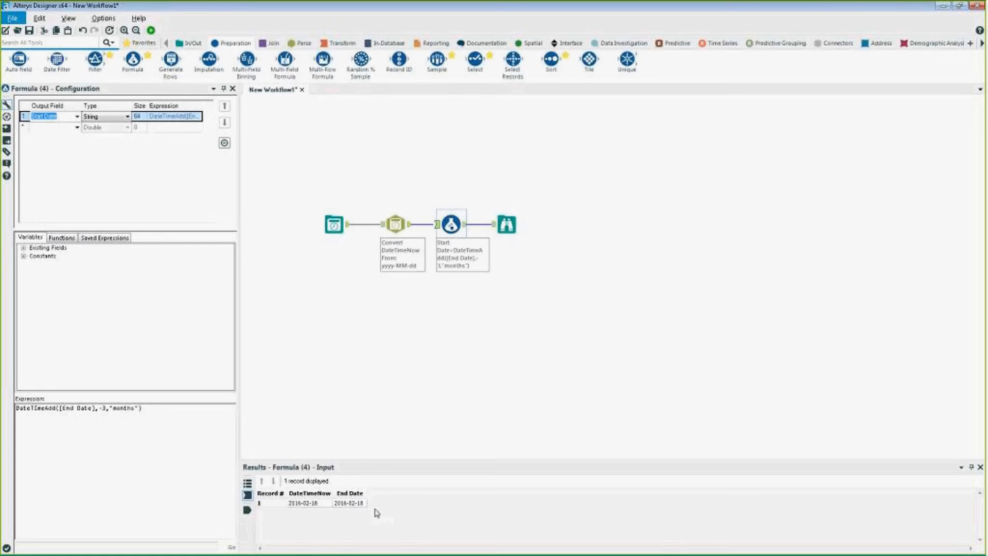
left_click(504, 226)
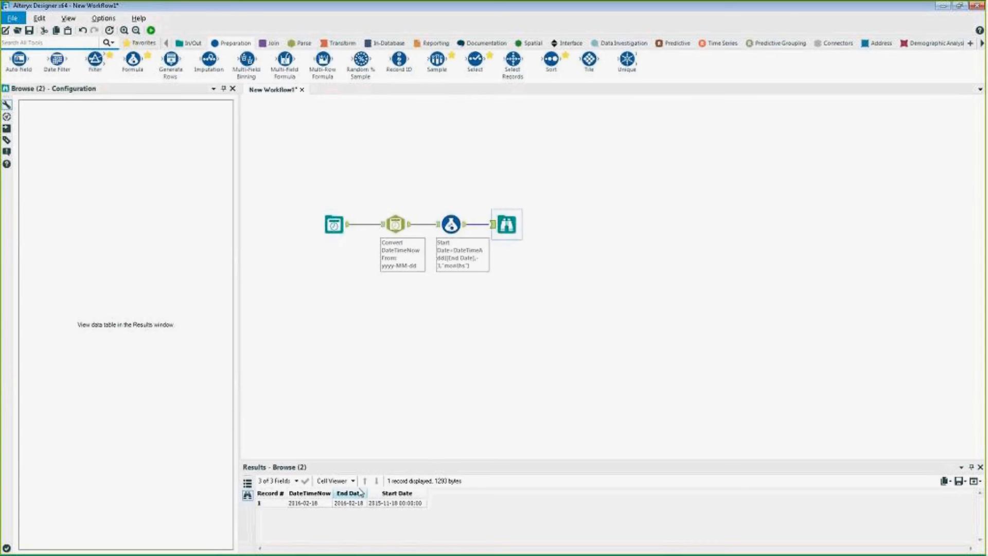
left_click(452, 226)
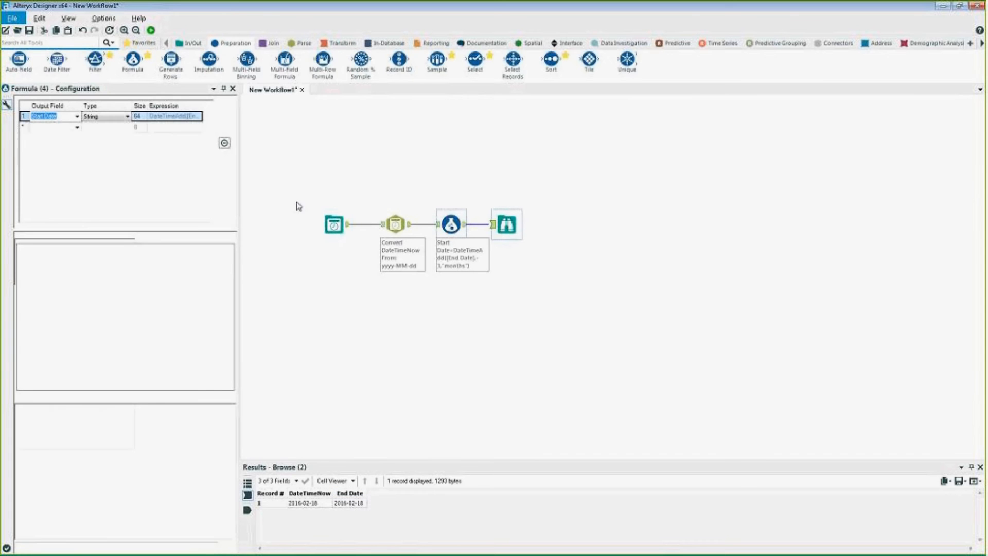
left_click(141, 118)
type("10")
left_click(617, 172)
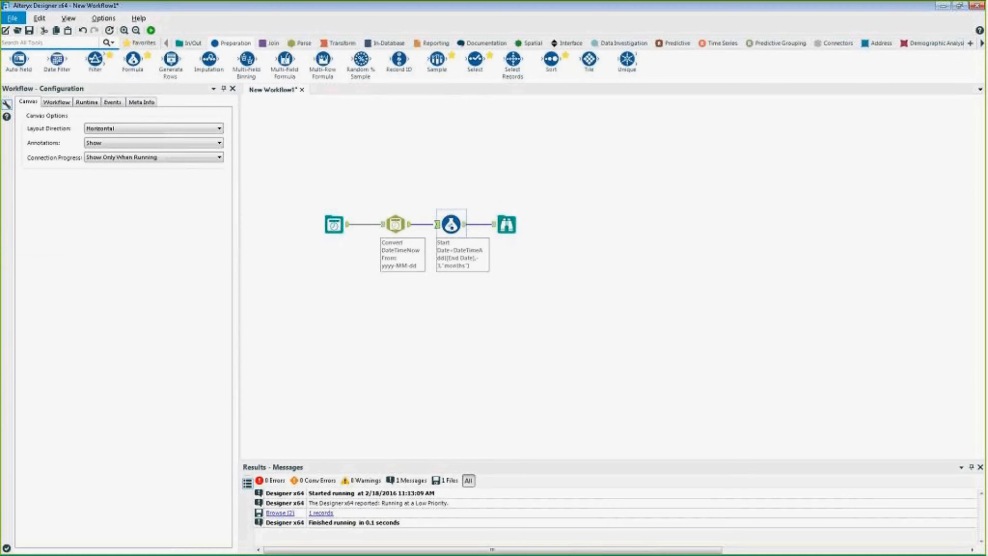
- Run the workflow, move the Browse tool farther from the Formula tool, and examine the DateTimeNow and Start Date values in its output
left_click(150, 31)
left_click(507, 224)
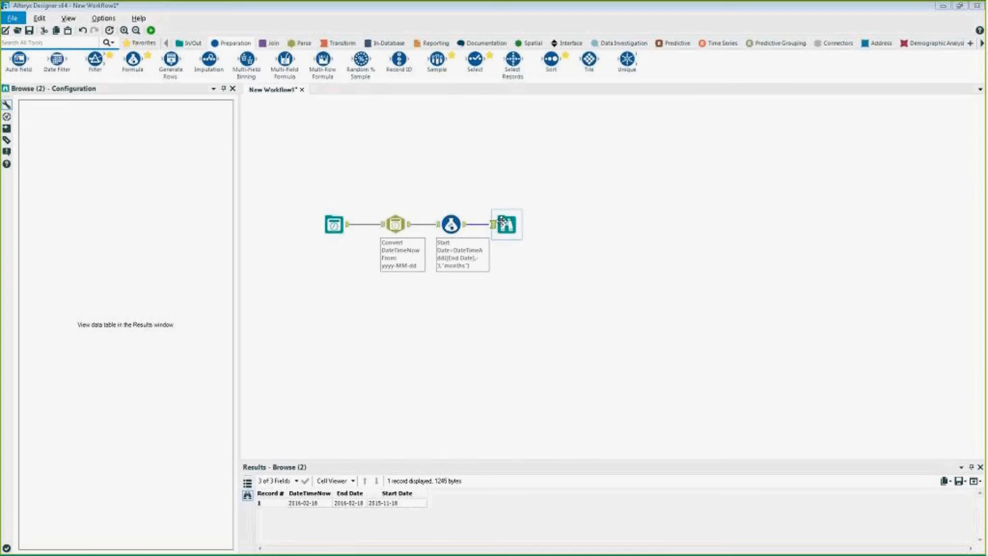
left_click_drag(501, 221, 588, 218)
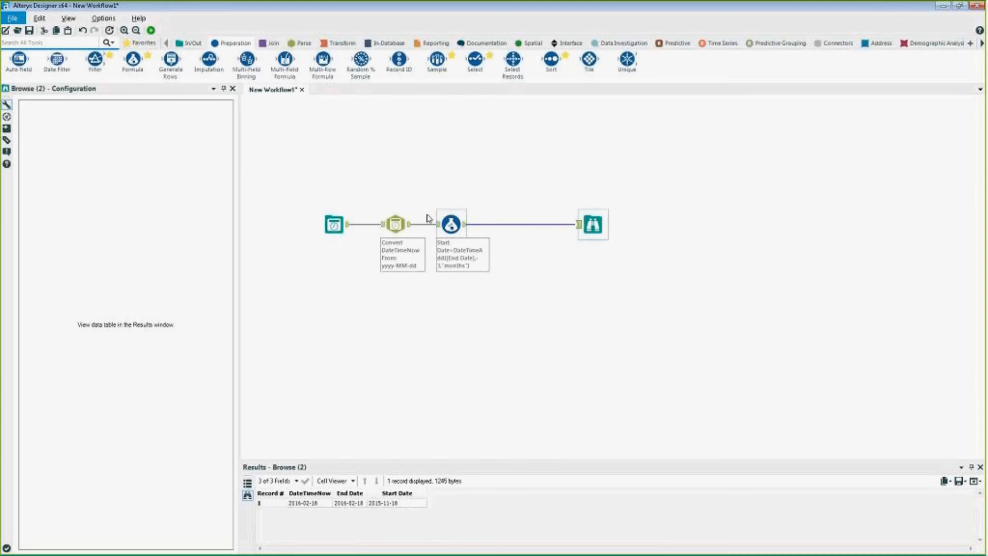
left_click(320, 503)
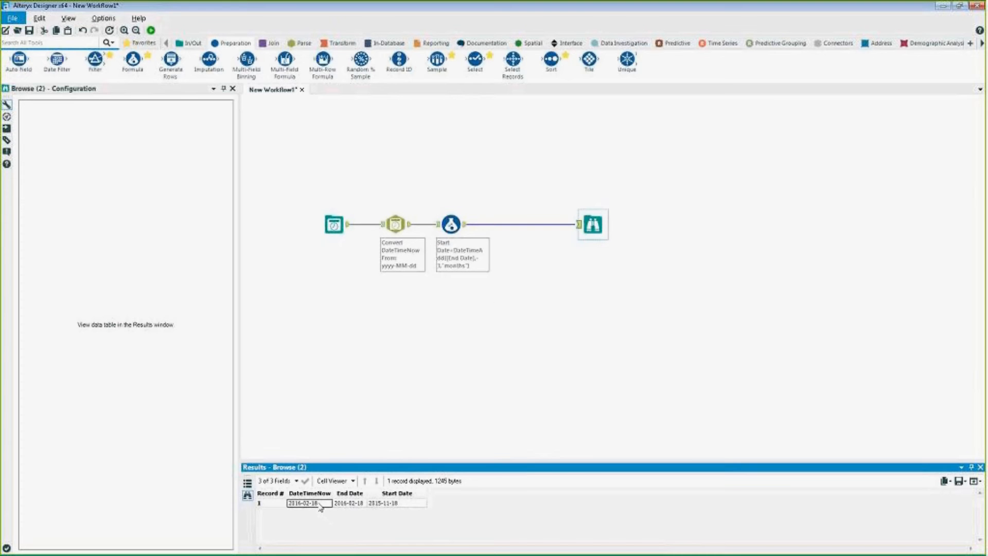
left_click(378, 503)
key("alt+Tab")
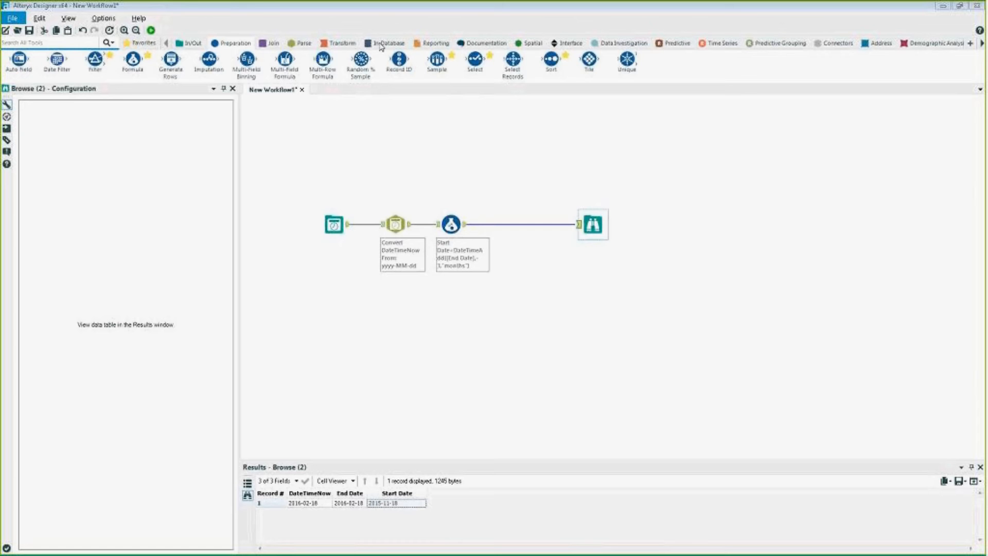
- Search the tools for "dynamic" and insert a Dynamic Input tool between the Formula and Browse tools
left_click(190, 43)
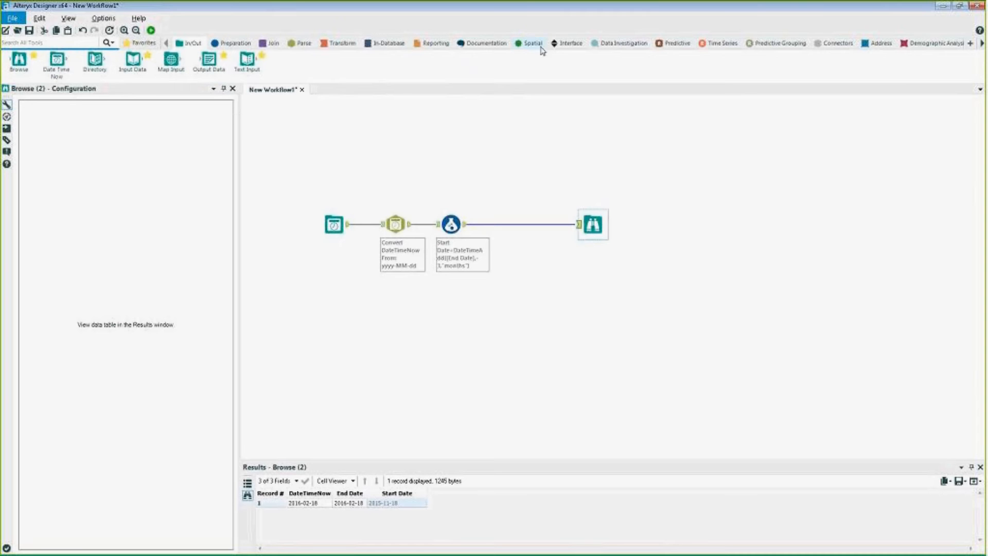
left_click(982, 46)
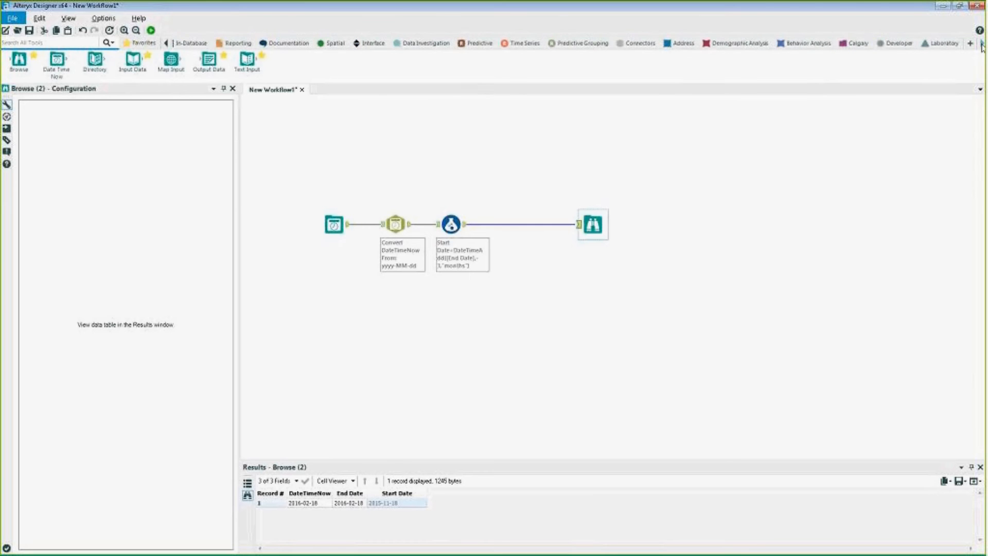
left_click(867, 45)
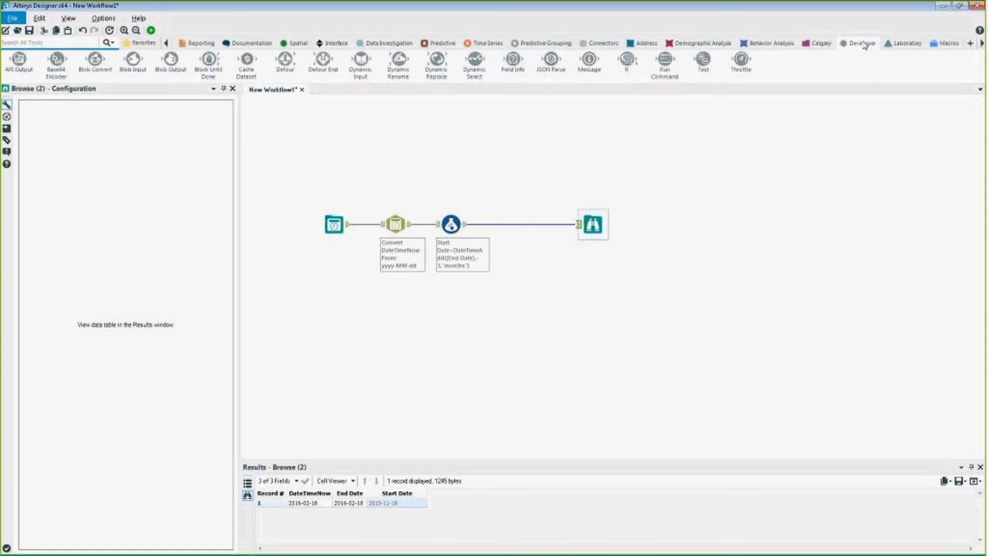
left_click(64, 44)
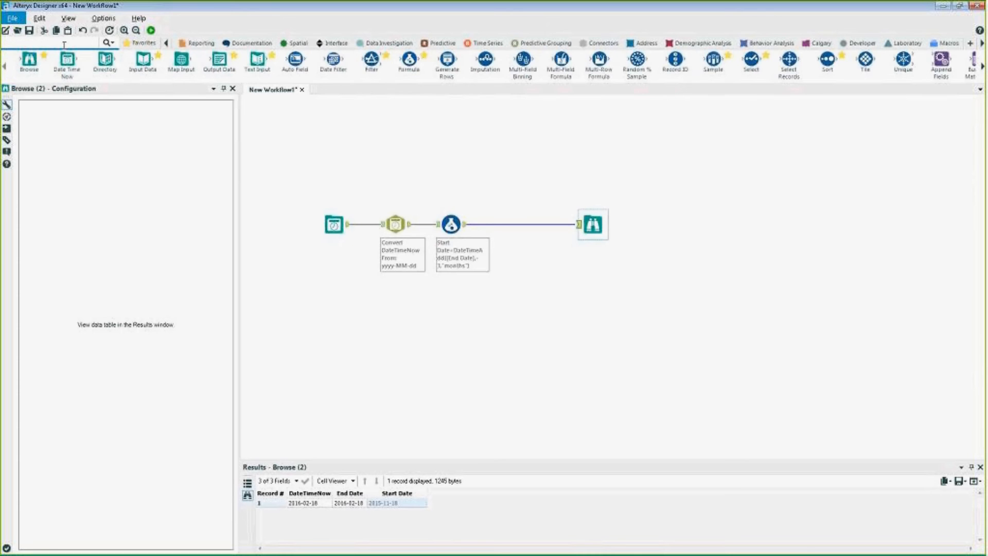
type("dynamic")
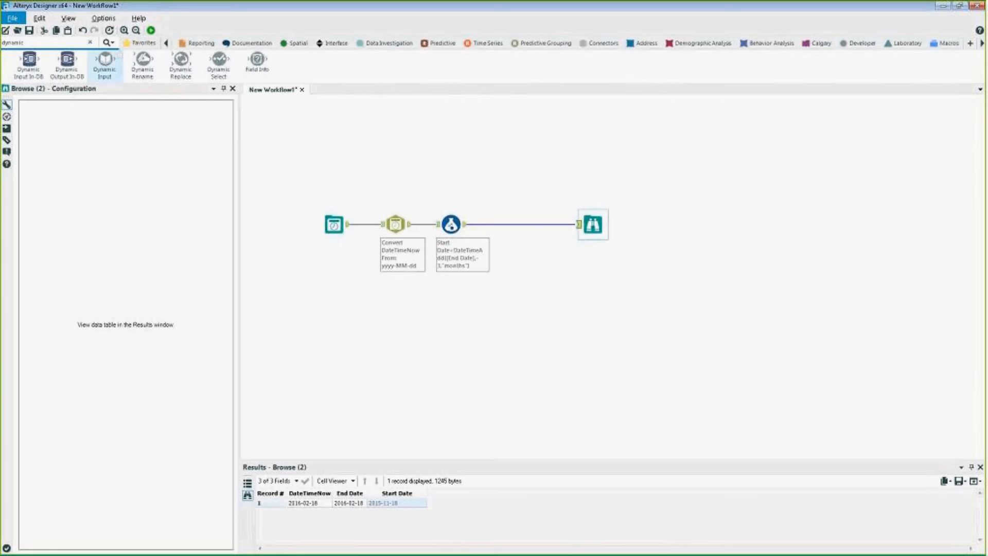
left_click_drag(112, 61, 520, 224)
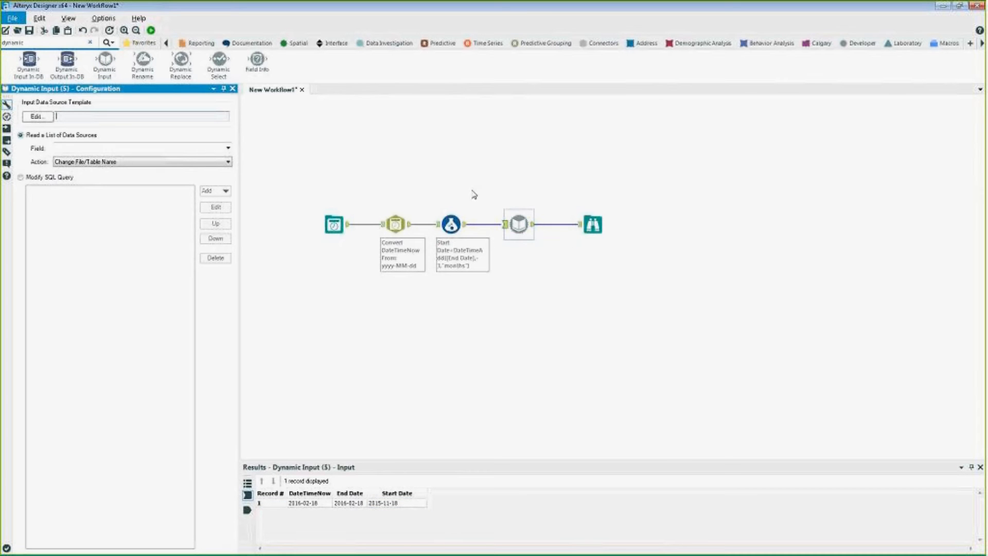
- Connect the Dynamic Input's data source template to the saved SQLNCLI10.1 database connection on RM-LT-NT-01\SQLEXPRESS
left_click(41, 118)
left_click(591, 193)
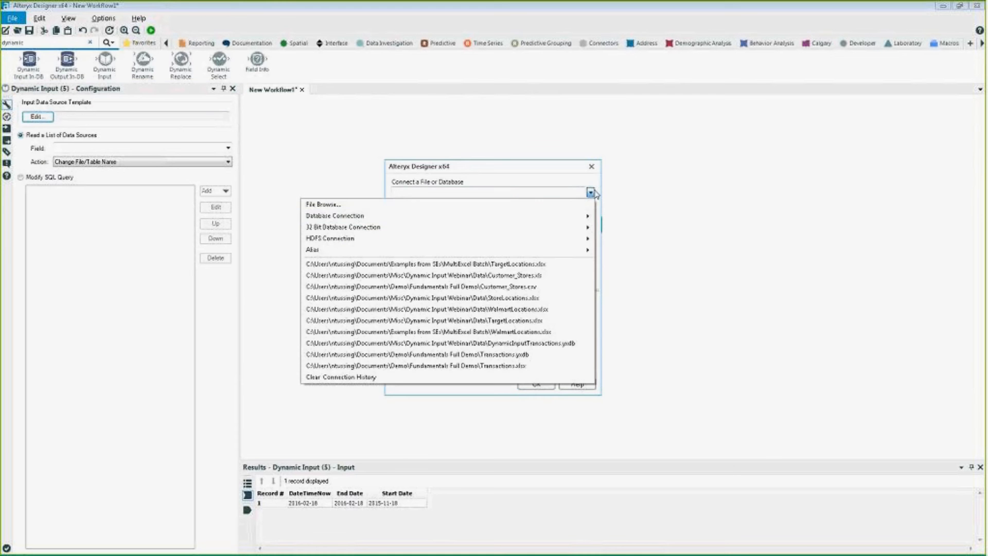
mouse_move(588, 219)
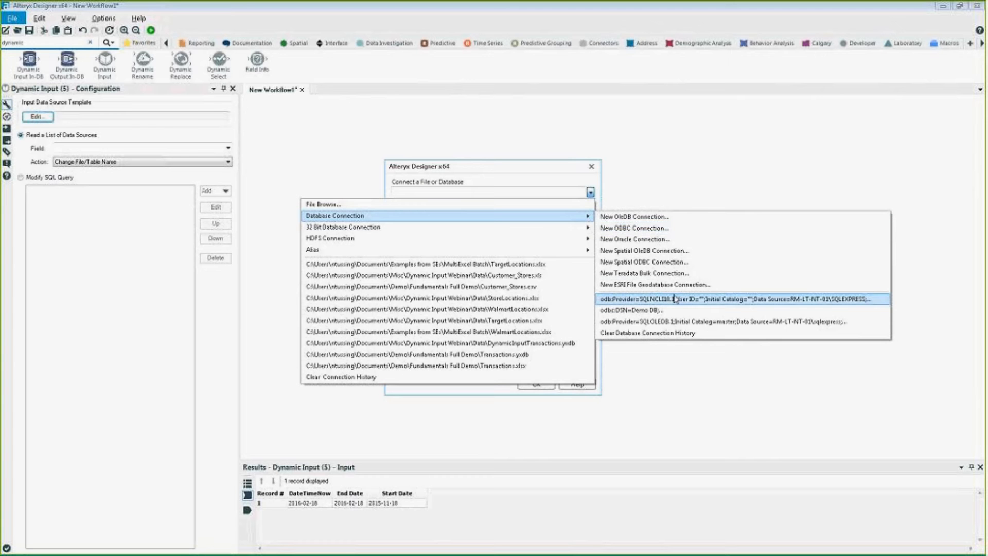
left_click(723, 299)
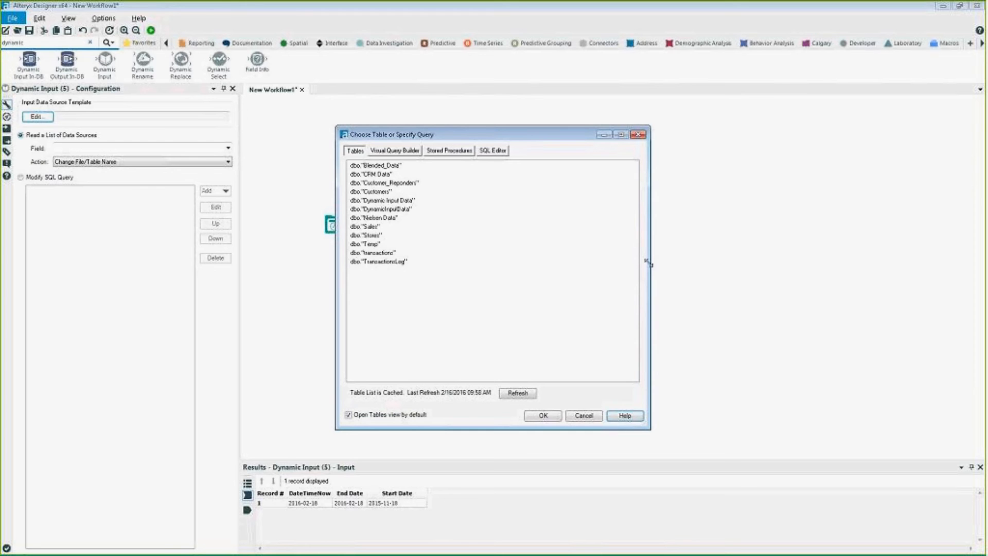
- Enter a SQL query selecting the order fields from dbo.[Dynamic Input Data] where Order_Date is between '2015-01-01' and '2016-01-01', and accept the template
left_click(493, 151)
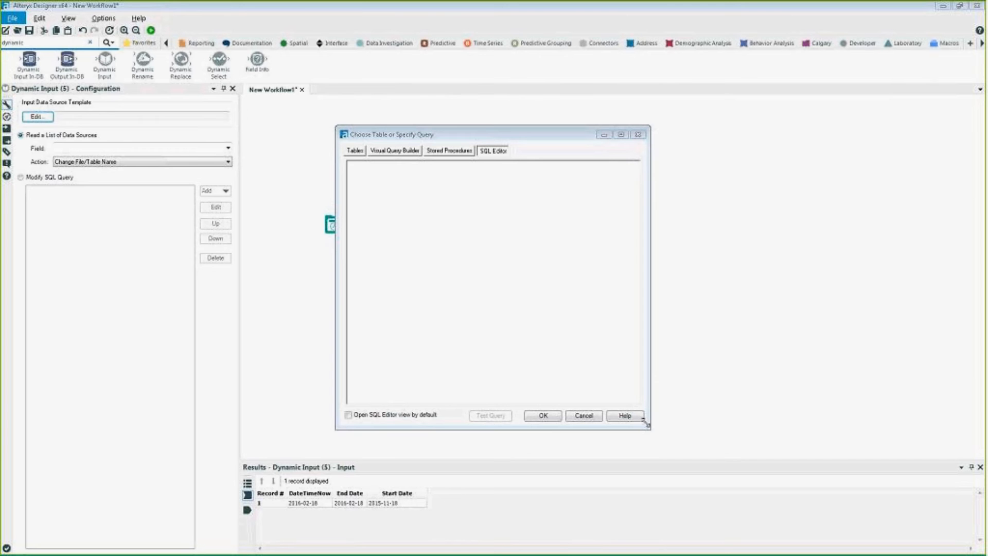
left_click(493, 253)
type("Select dbo.[Dynamic Input Data].Order_Date, dbo.[Dynamic Input Data].Customer_ID, dbo.[Dynamic Input Data].Unit_Price, dbo.[Dynamic Input Data].Quantity_ordered_new, dbo.[Dynamic Input Data].Sales, dbo.[Dynamic Input Data].Profit, dbo.[Dynamic Input Data].Ship_Date, dbo.[Dynamic Input Data].Product_Category, dbo.[Dynamic Input Data].[Product_Sub Category], dbo.[Dynamic Input Data].Product_Container, dbo.[Dynamic Input Data].Product_Name, dbo.[Dynamic Input Data].Product_Base_Margin, dbo.[Dynamic Input Data].Ship_Mode, dbo.[Dynamic Input Data].Shipping_Cost, dbo.[Dynamic Input Data].Discount, dbo.[Dynamic Input Data].Order_Priority, dbo.[Dynamic Input Data].Order_ID From dbo.[Dynamic Input Data] Where dbo.[Dynamic Input Data].Order_Date Between '2015-01-01' And '2016-01-01'")
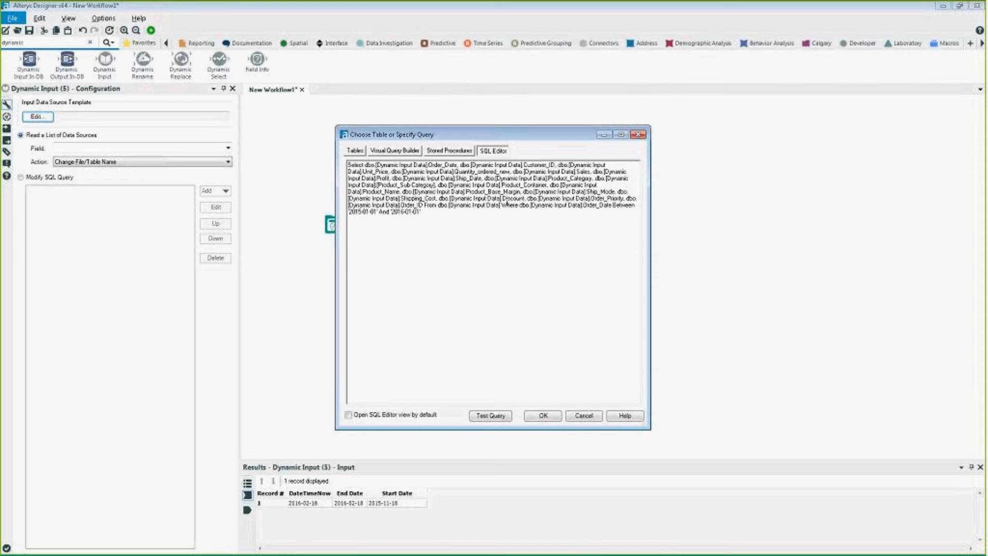
left_click_drag(503, 206, 520, 221)
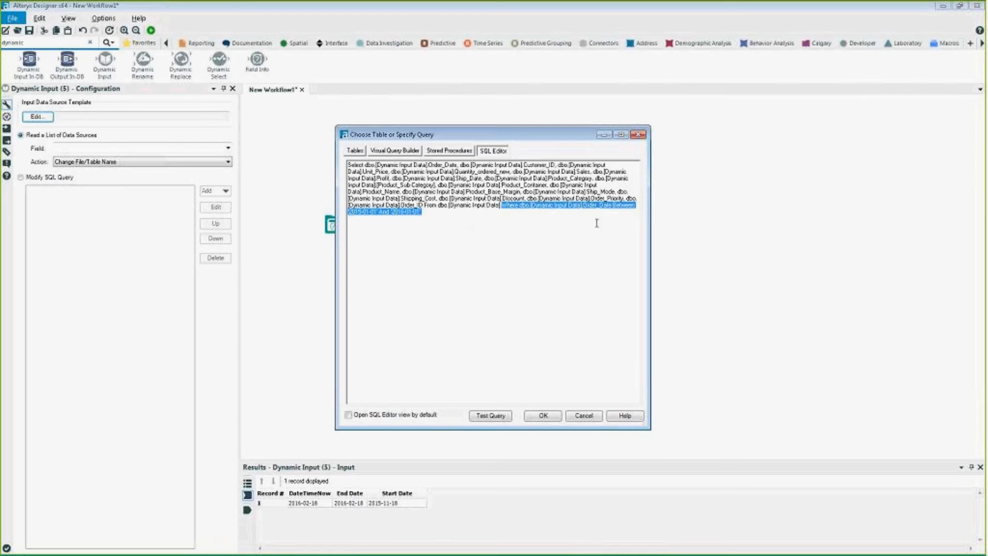
left_click(548, 418)
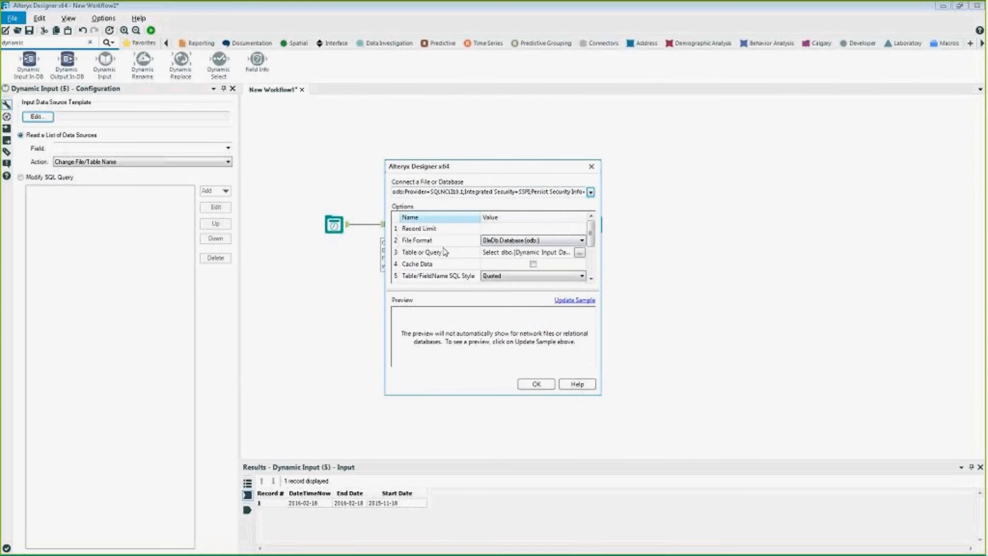
left_click(536, 385)
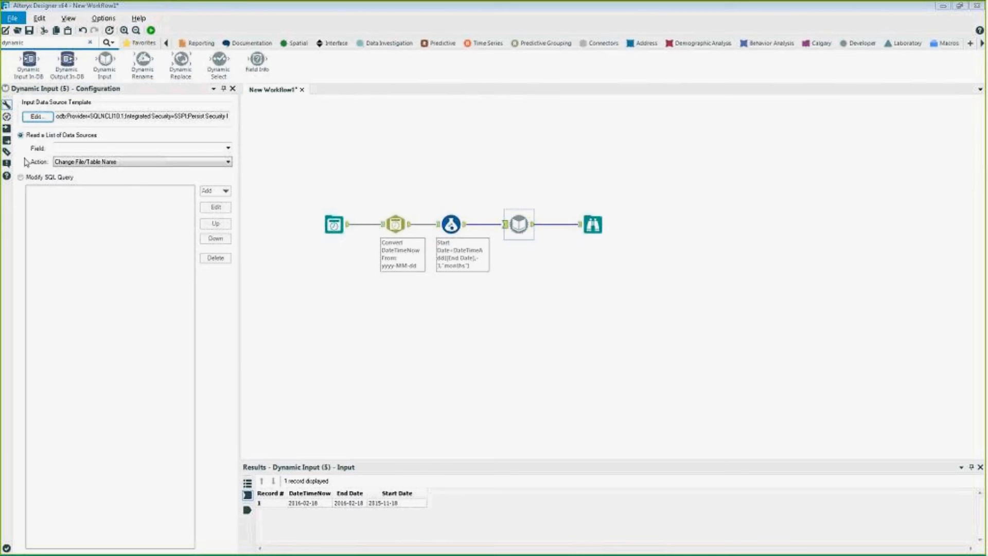
- Switch the Dynamic Input to Modify SQL Query and start a Replace a Specific String rule with 2015-01-01 as the text to replace
left_click(20, 177)
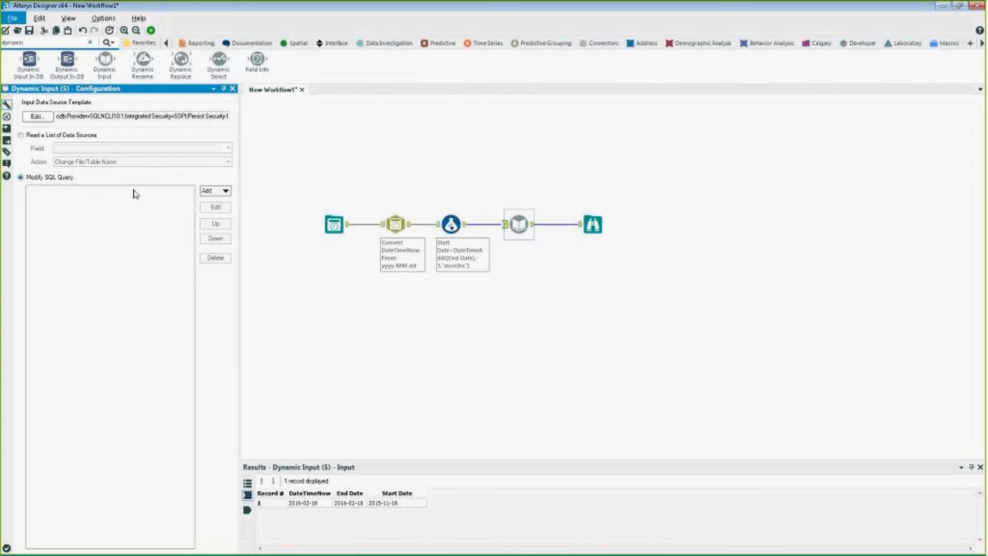
left_click(214, 191)
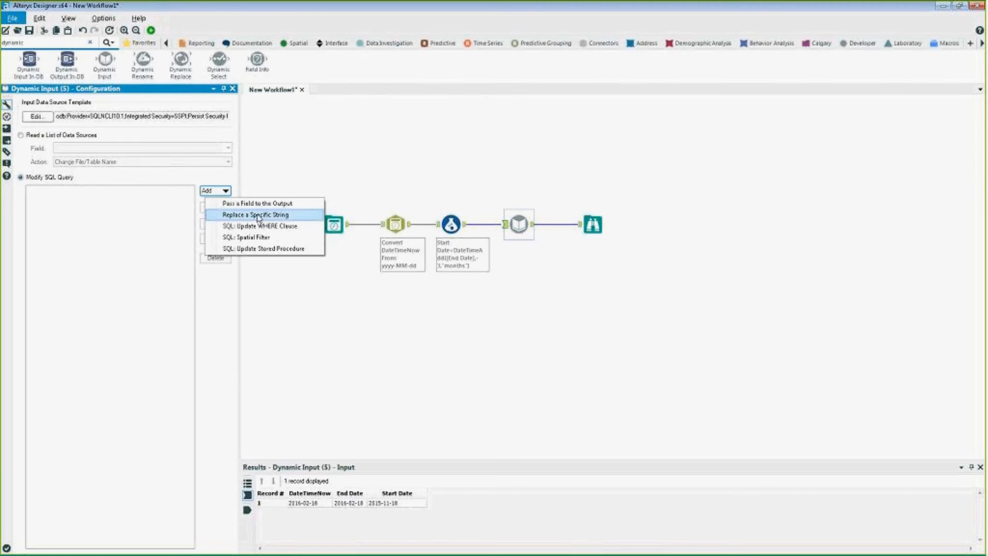
left_click(276, 217)
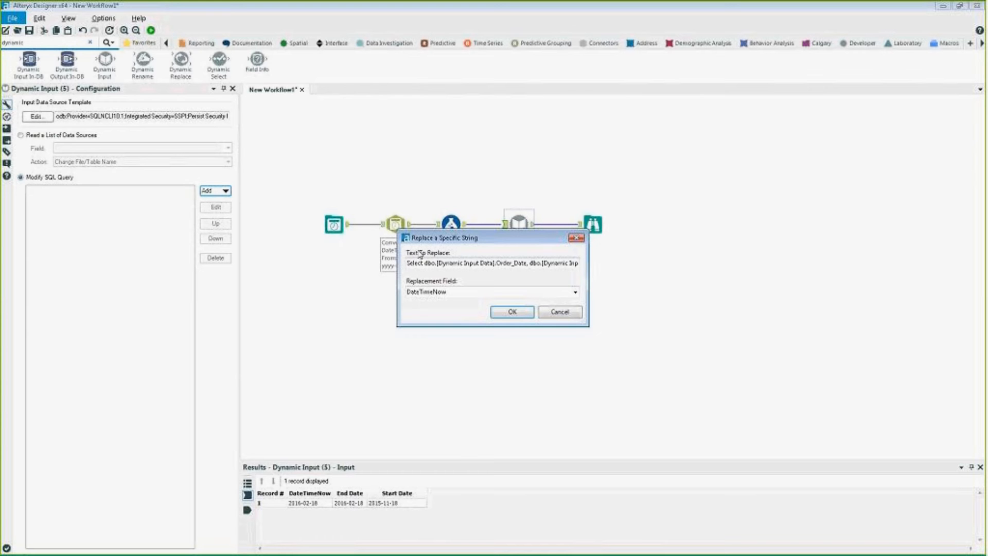
left_click_drag(408, 264, 660, 264)
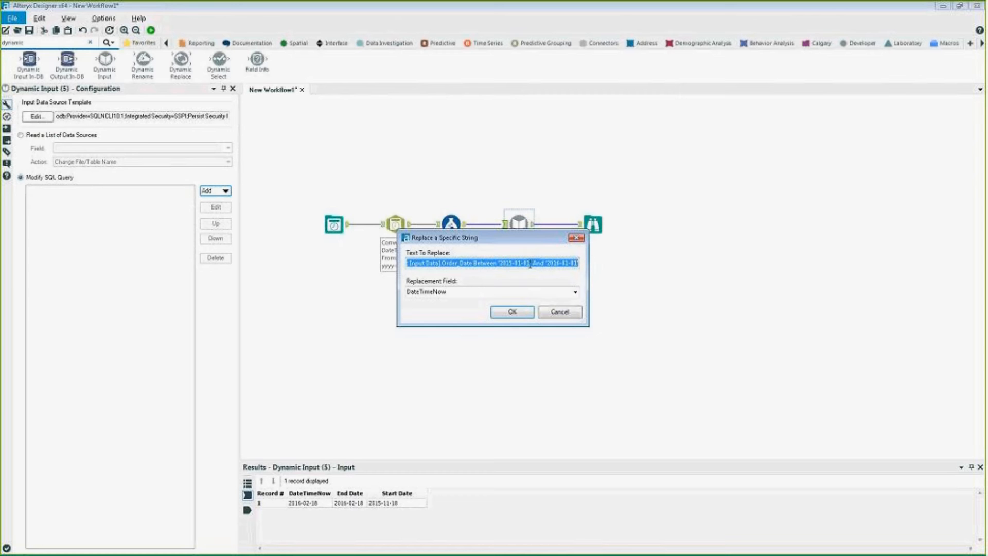
left_click_drag(501, 261, 305, 257)
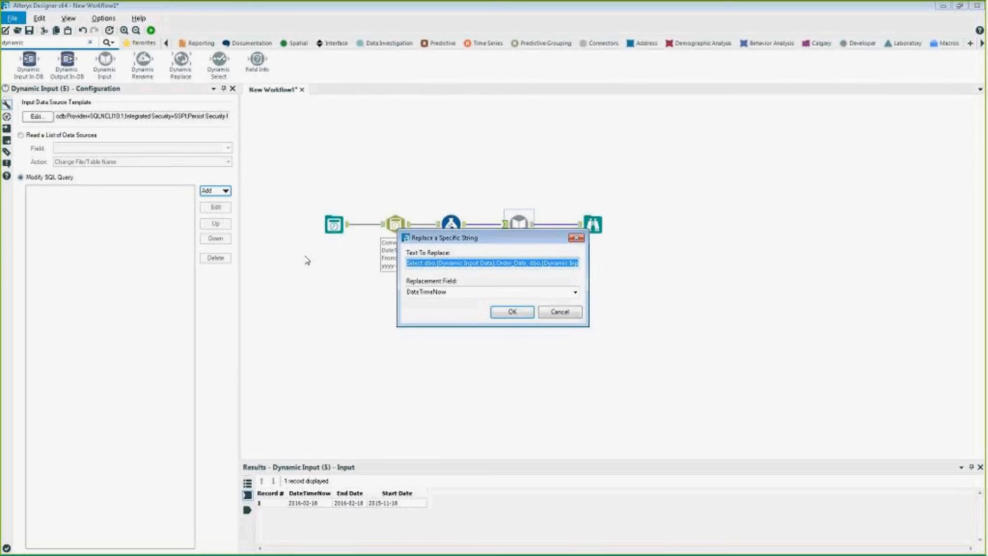
key("BackSpace")
left_click_drag(436, 263, 538, 261)
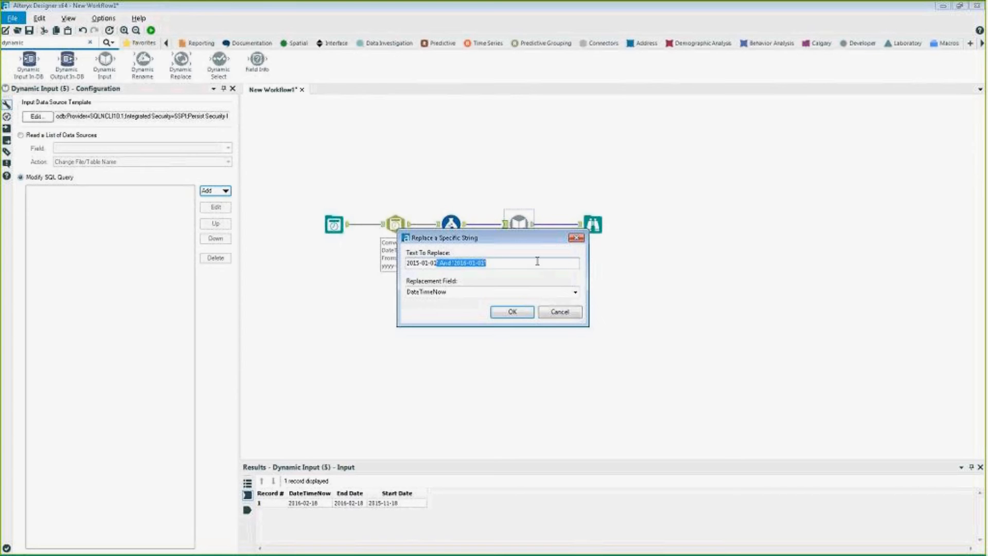
key("BackSpace")
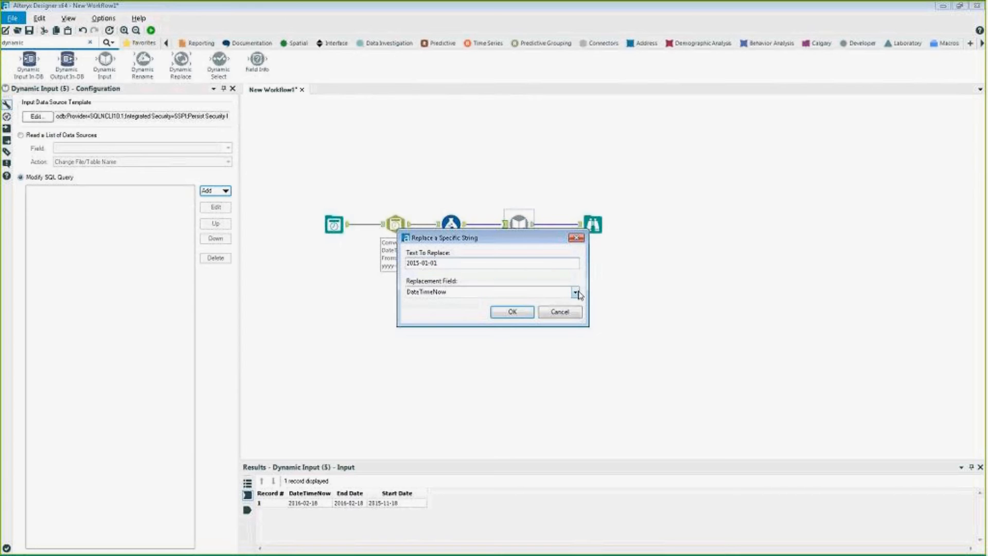
- Choose Start Date as the replacement field for 2015-01-01 and add the rule
left_click(576, 292)
left_click(570, 318)
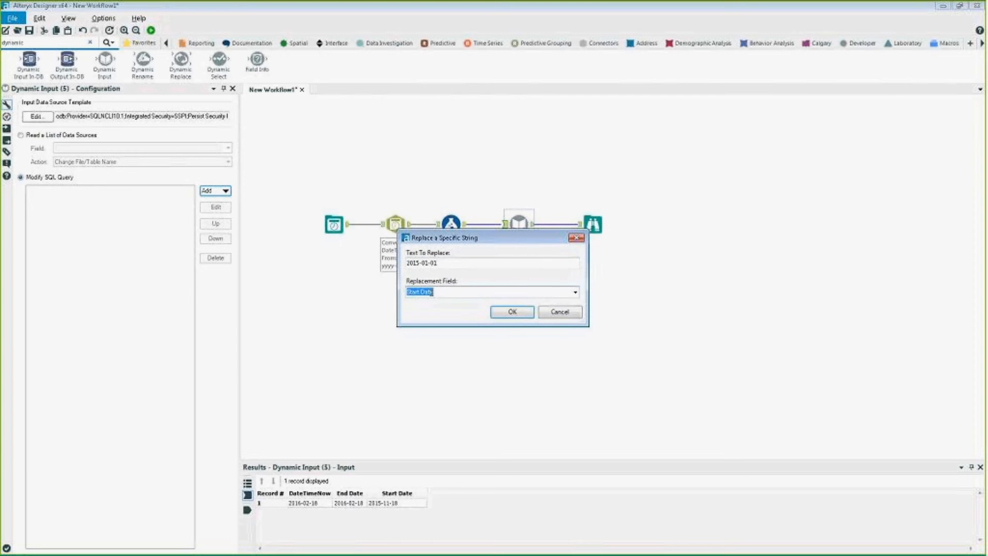
double_click(439, 263)
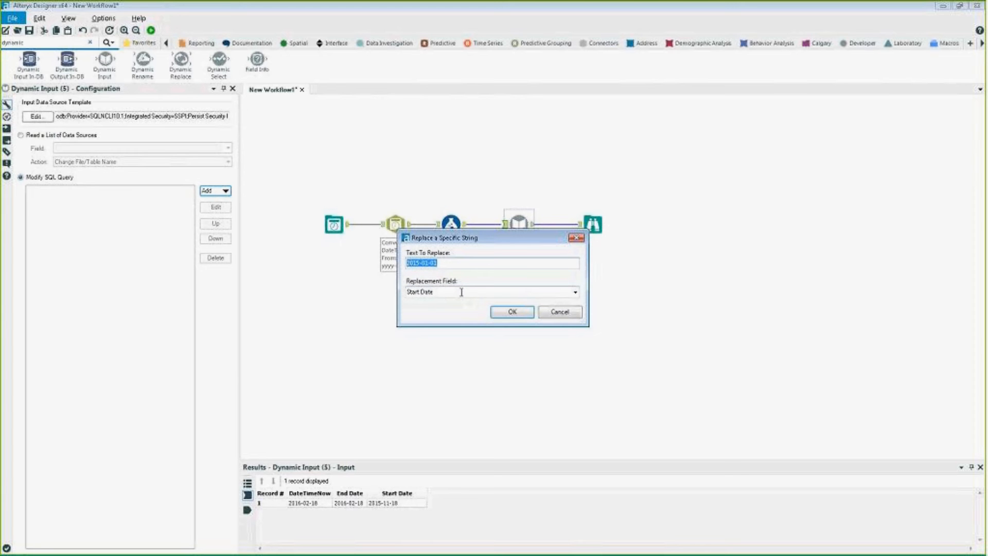
left_click(510, 313)
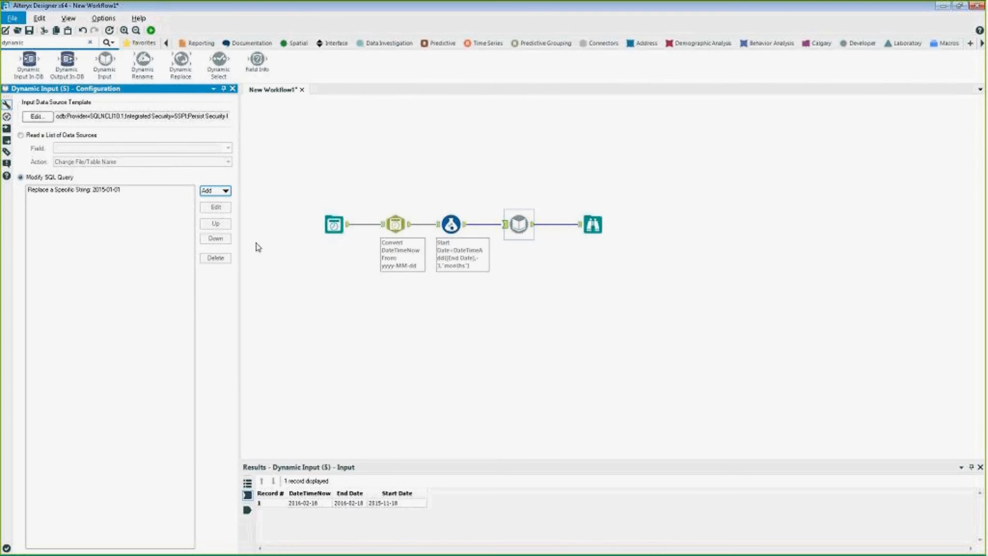
- Add a second Replace a Specific String rule that replaces 2016-01-01 with the End Date field
left_click(224, 191)
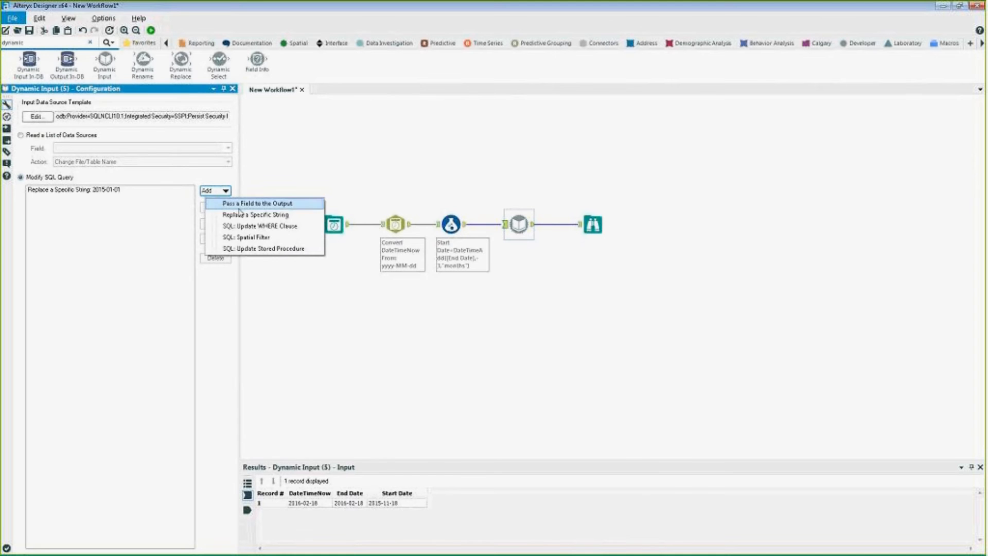
left_click(242, 216)
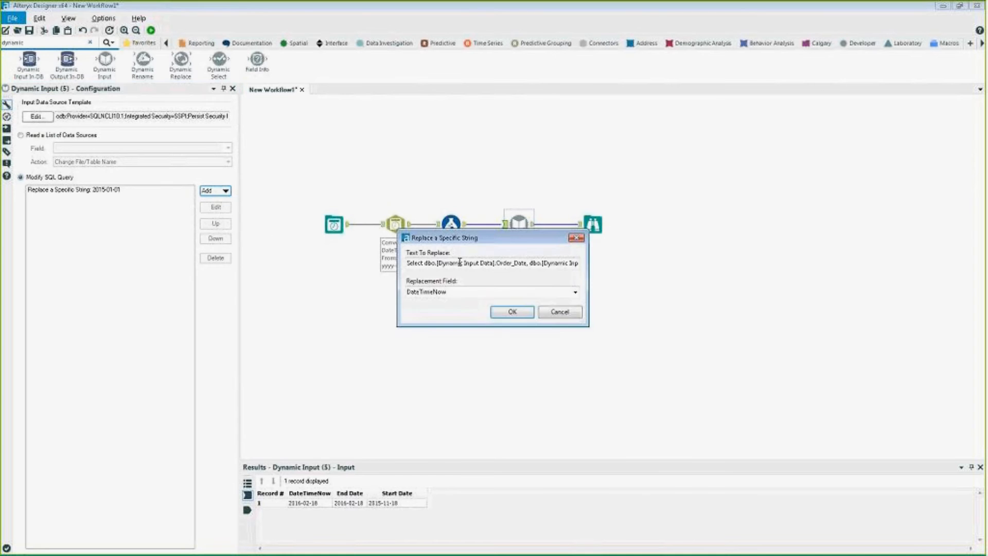
left_click_drag(461, 262, 769, 264)
left_click(543, 263)
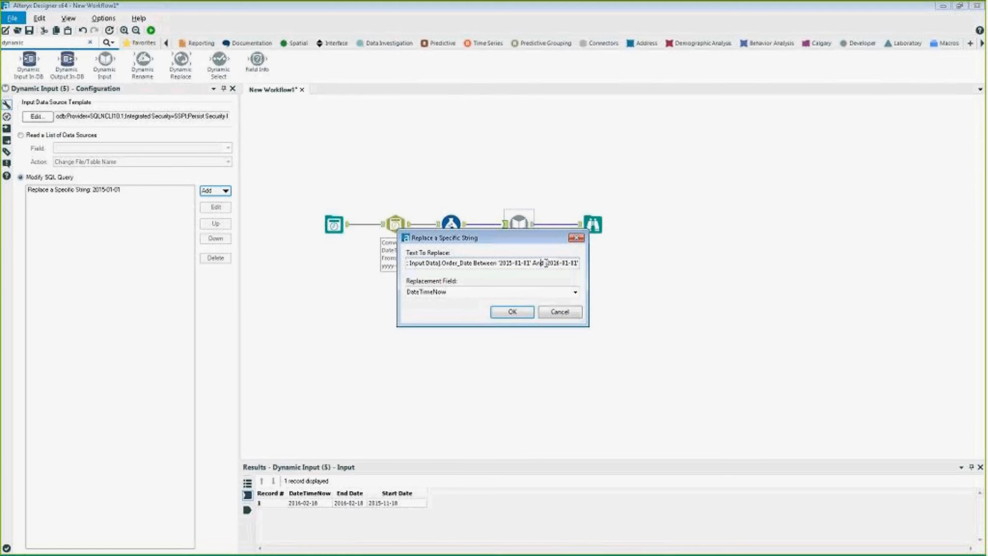
left_click_drag(549, 263, 217, 263)
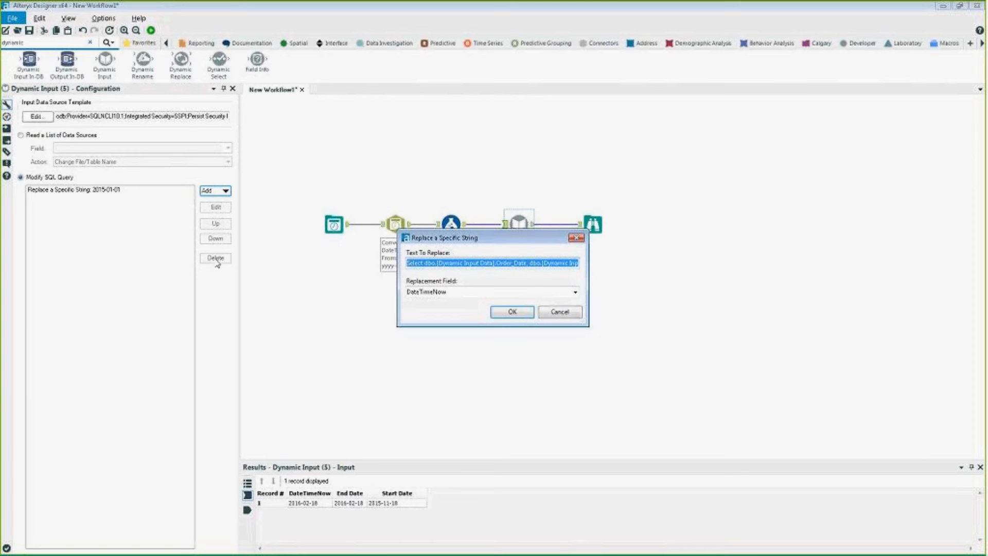
type("2016-01-01")
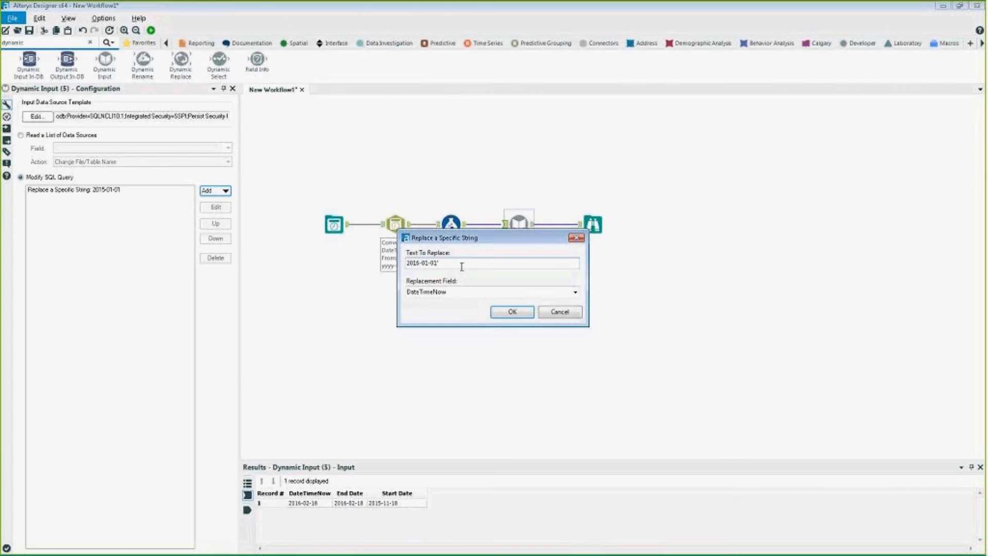
key("Tab")
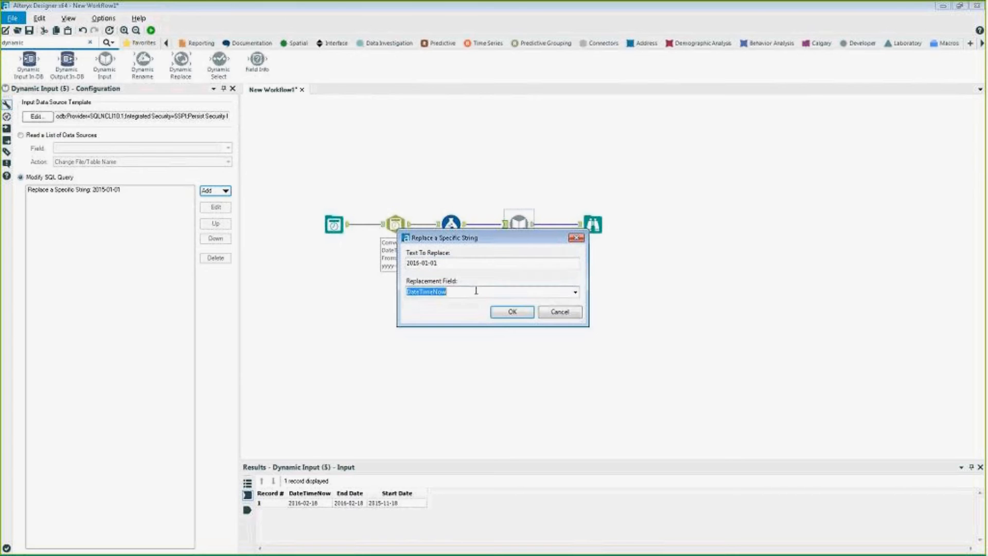
left_click(574, 293)
left_click(563, 310)
left_click(513, 313)
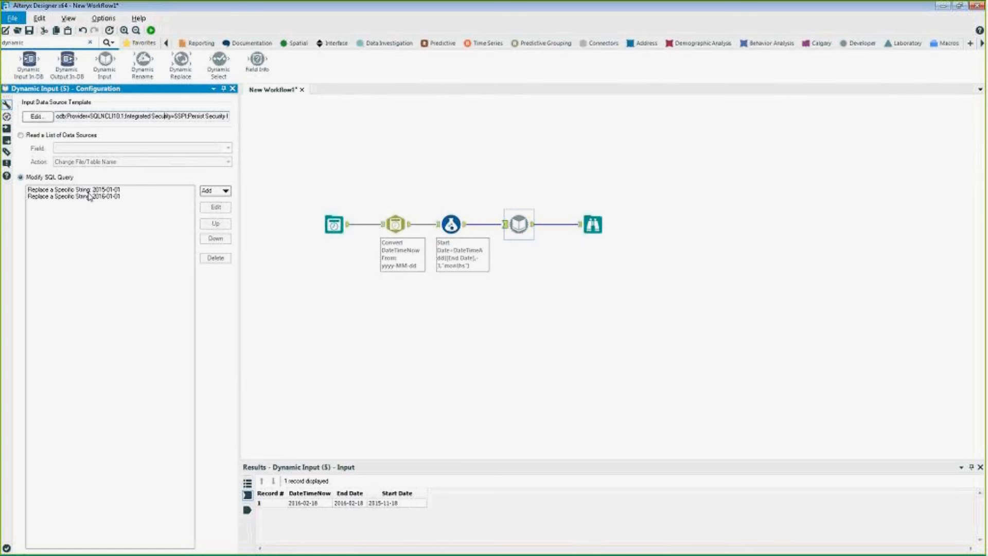
- Run the workflow and examine the Order_Date values returned in the Browse tool
left_click(459, 163)
key("ctrl+r")
left_click(151, 30)
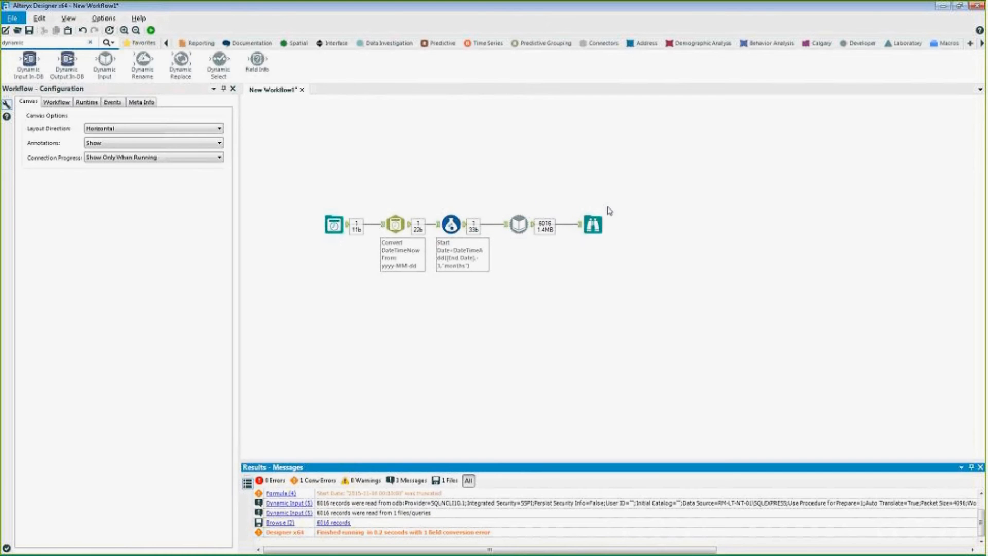
left_click(593, 225)
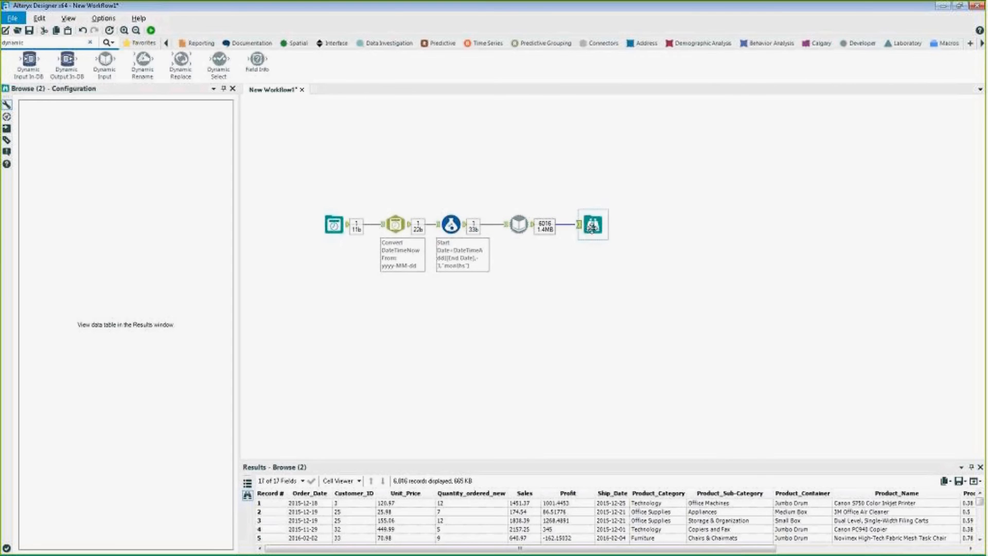
left_click(309, 513)
left_click(309, 520)
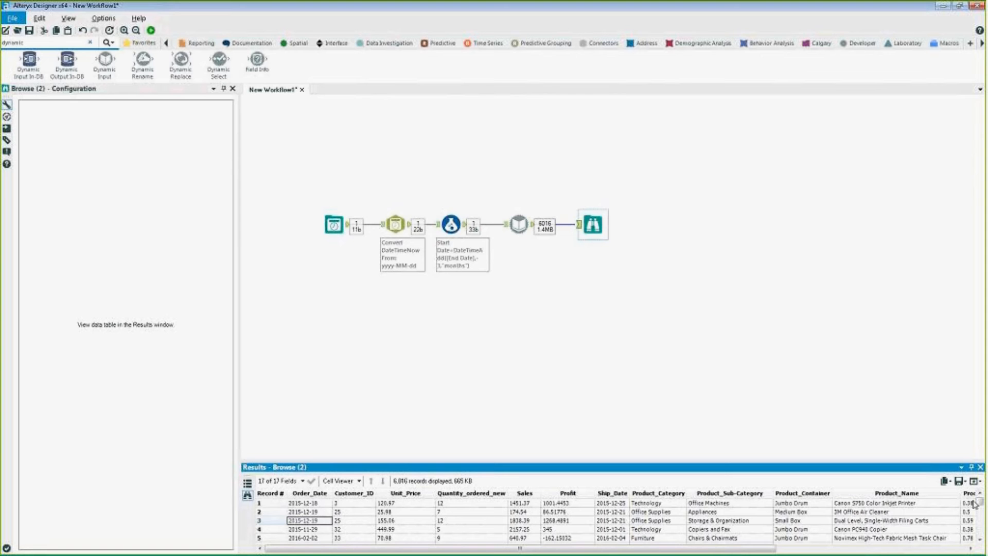
left_click(312, 504)
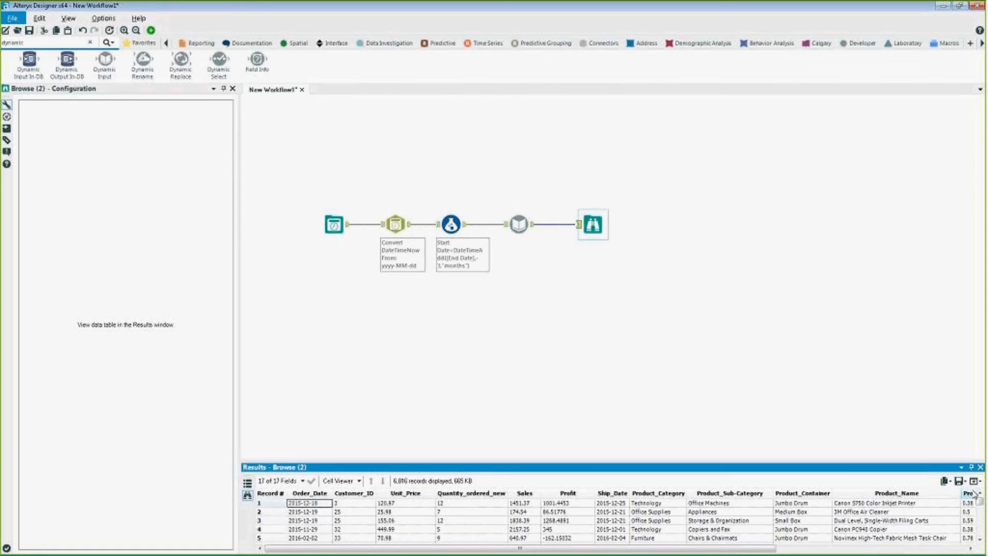
left_click_drag(981, 504, 978, 475)
left_click(759, 267)
left_click(600, 221)
left_click(589, 146)
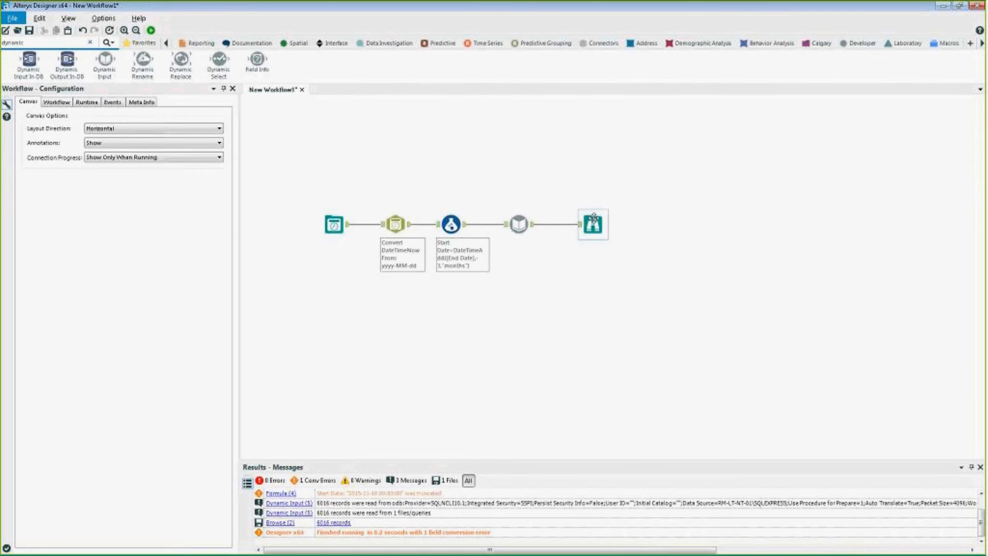
left_click(593, 225)
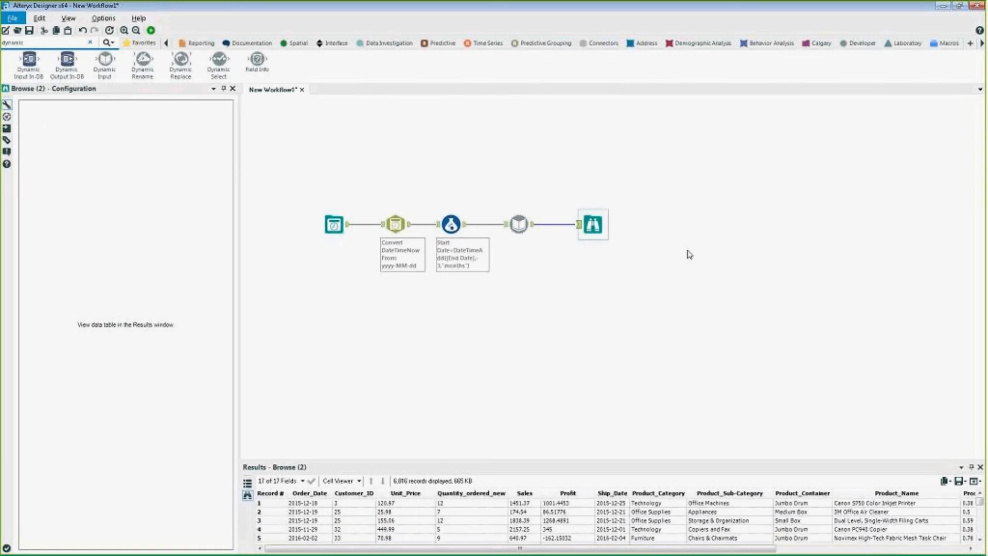
- Check the Dynamic Input's replacement fields for the 2016-01-01 and 2015-01-01 rules
left_click(518, 224)
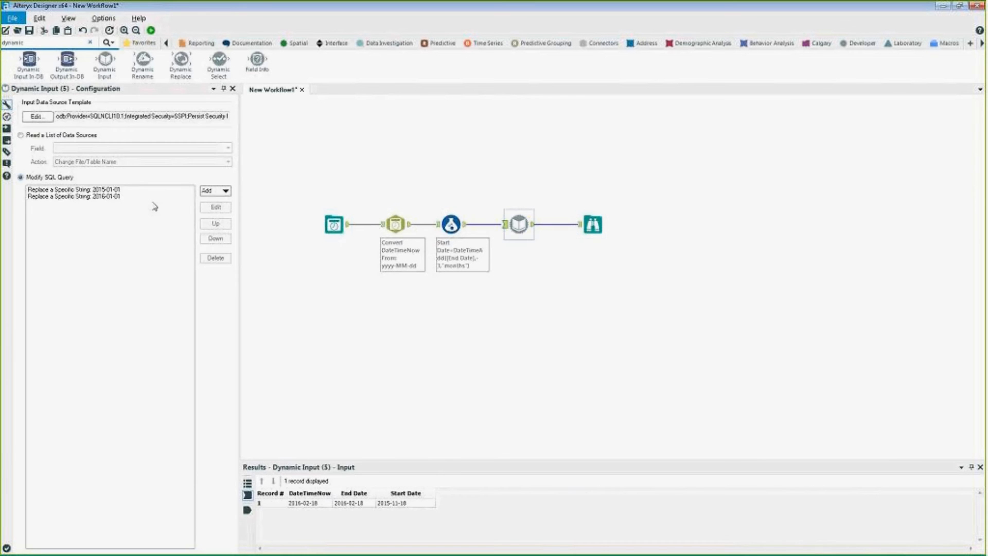
left_click(135, 196)
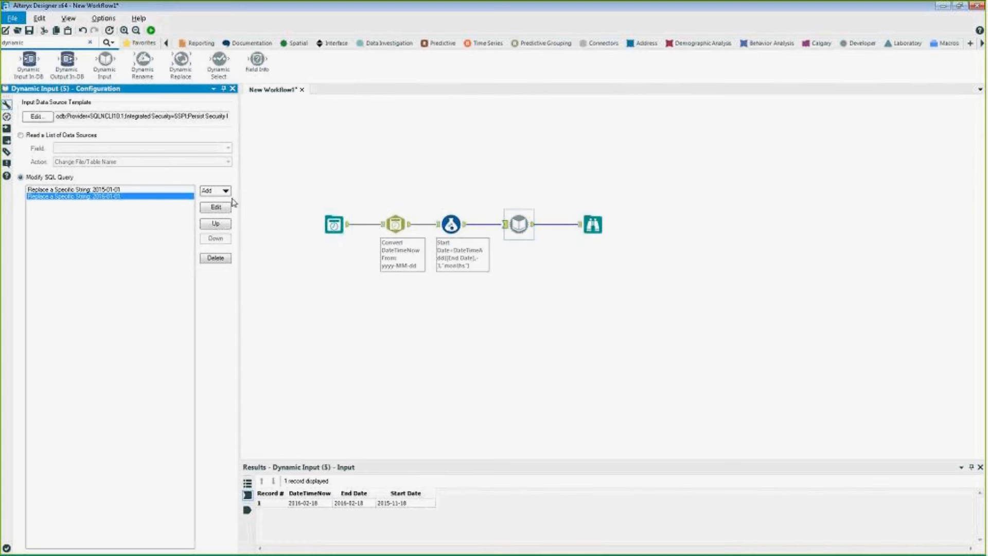
left_click(216, 207)
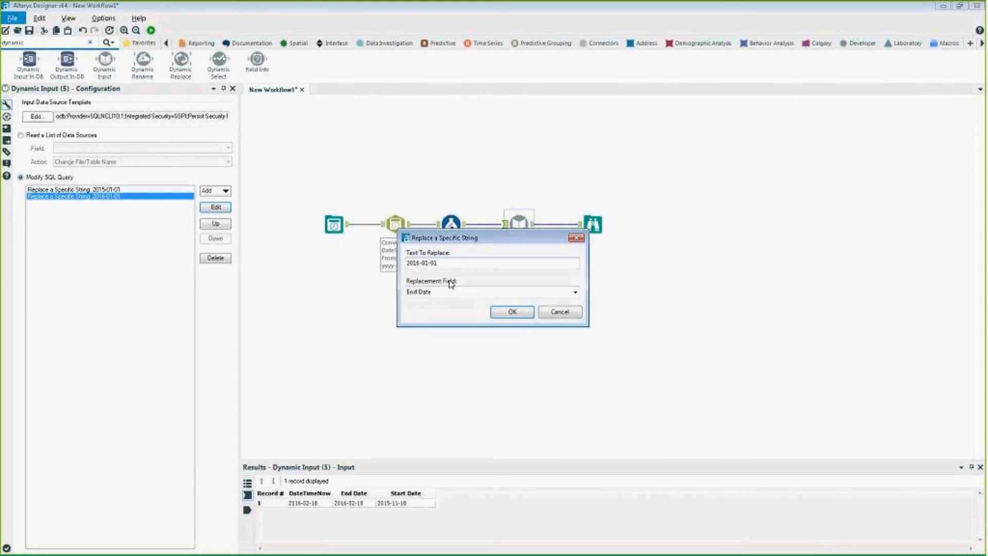
left_click(575, 293)
left_click(575, 293)
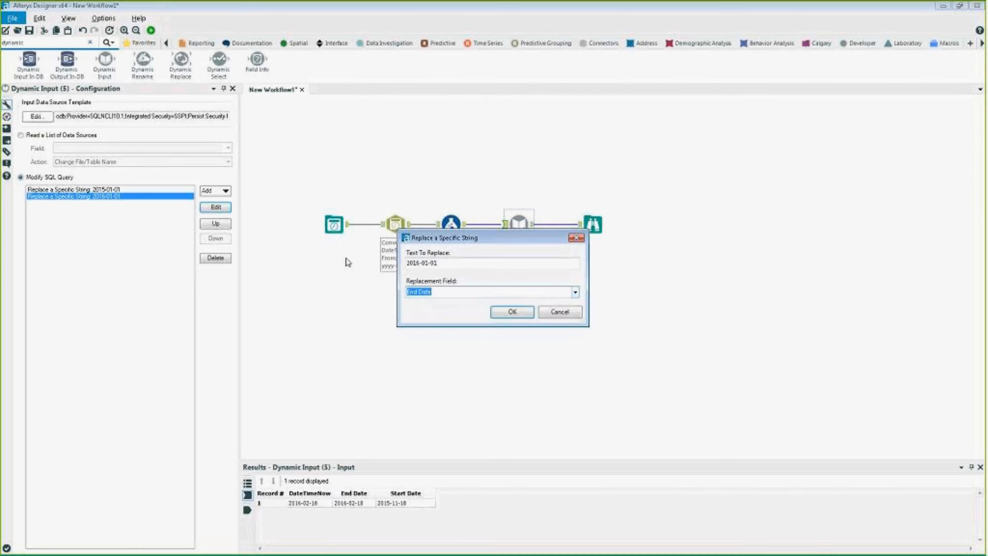
left_click(510, 311)
left_click(83, 189)
left_click(216, 208)
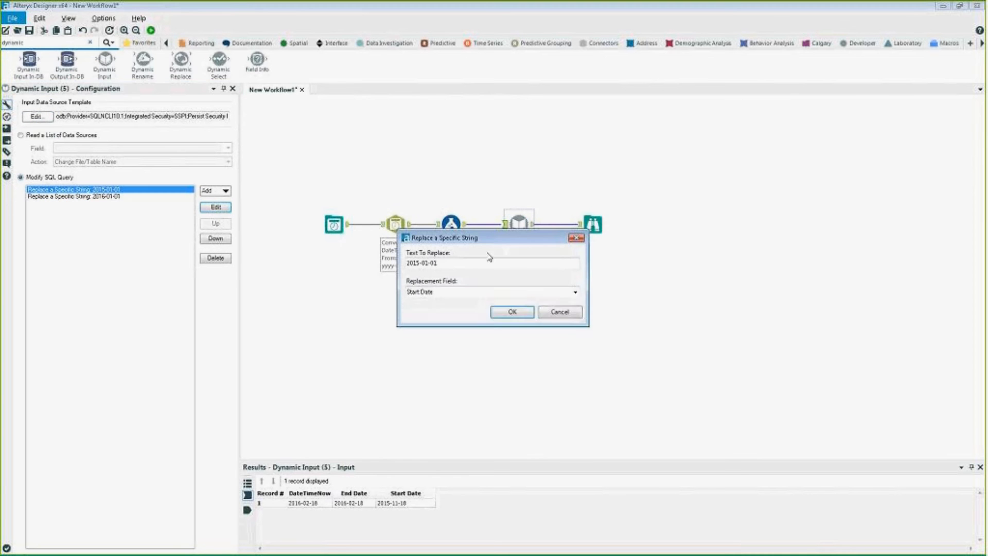
left_click(575, 292)
left_click(514, 317)
left_click(510, 311)
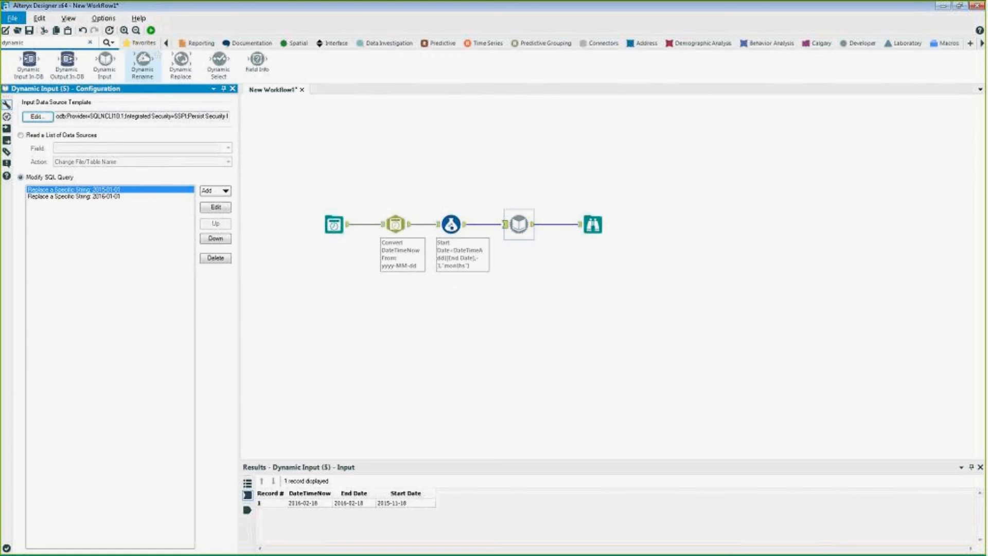
- Examine the order records in the Browse tool's results
left_click(593, 225)
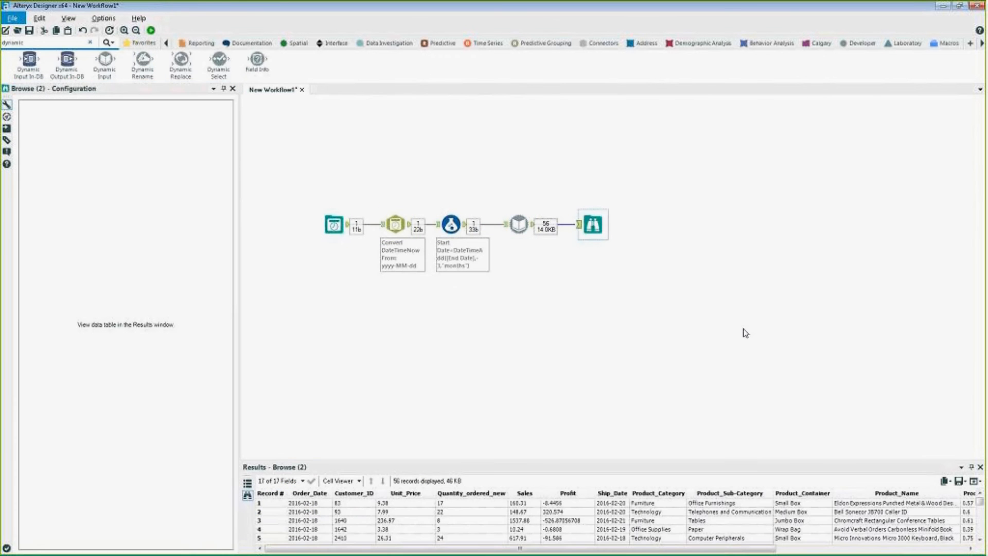
scroll(875, 520, "down", 2)
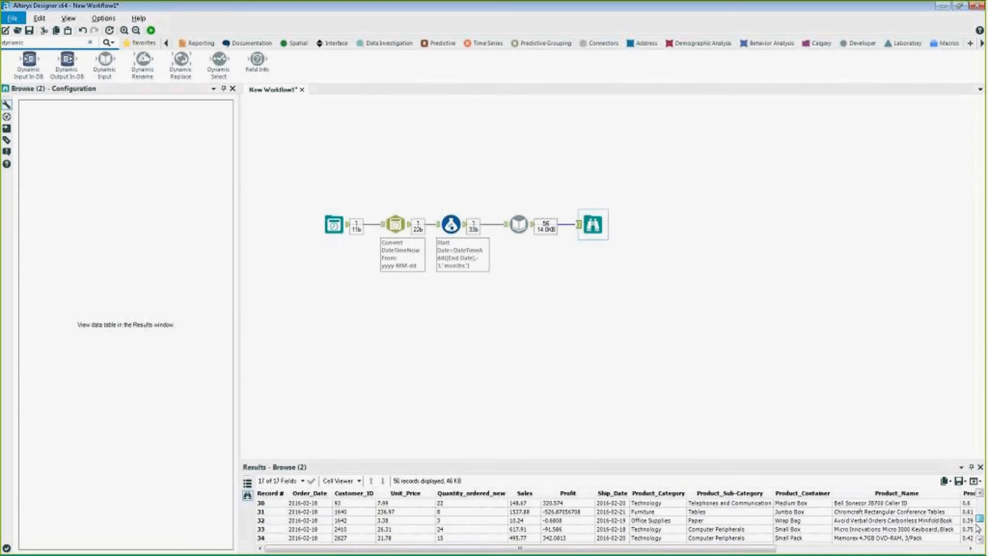
scroll(875, 520, "up", 2)
left_click(850, 308)
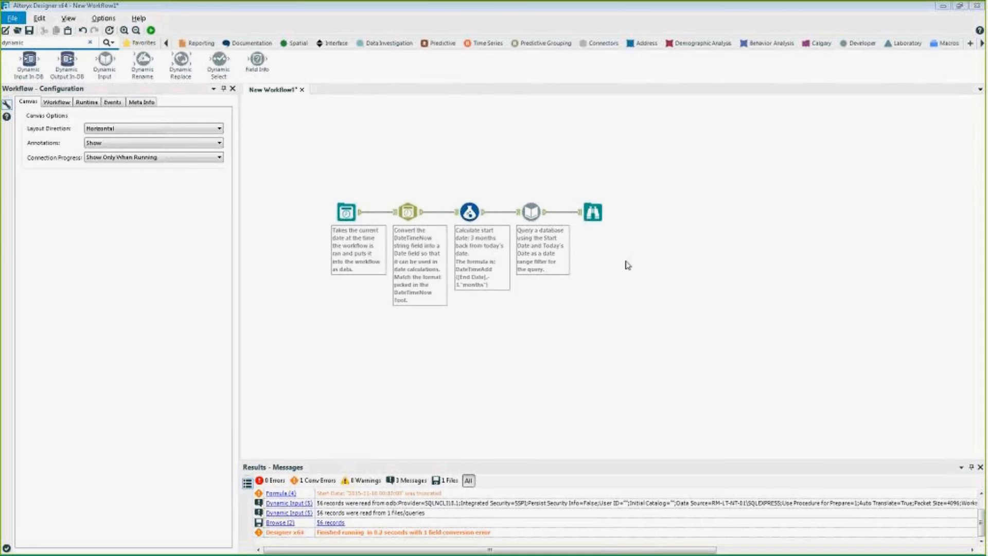
- Review both string replacement rules in the annotated workflow's Dynamic Input without changing them
left_click(531, 212)
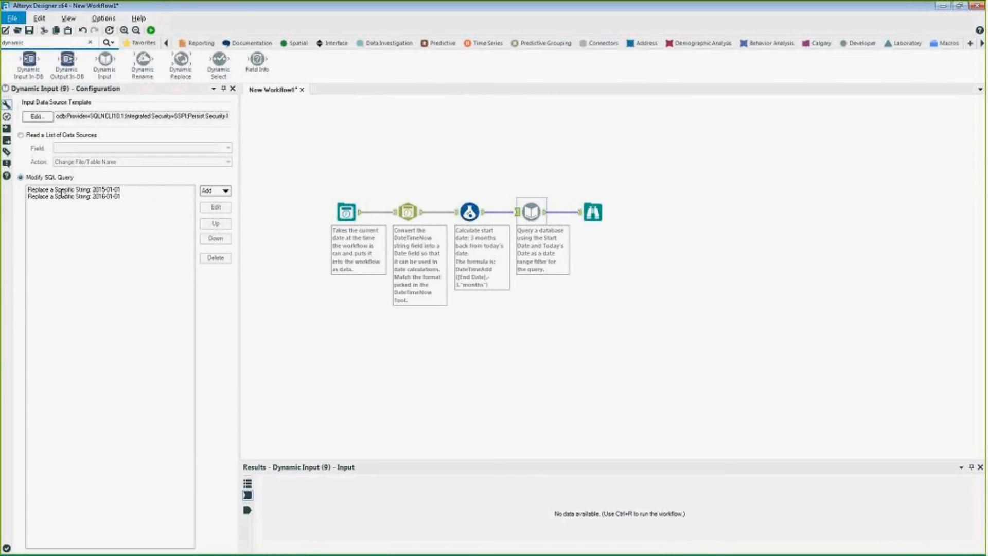
left_click(181, 198)
left_click(215, 207)
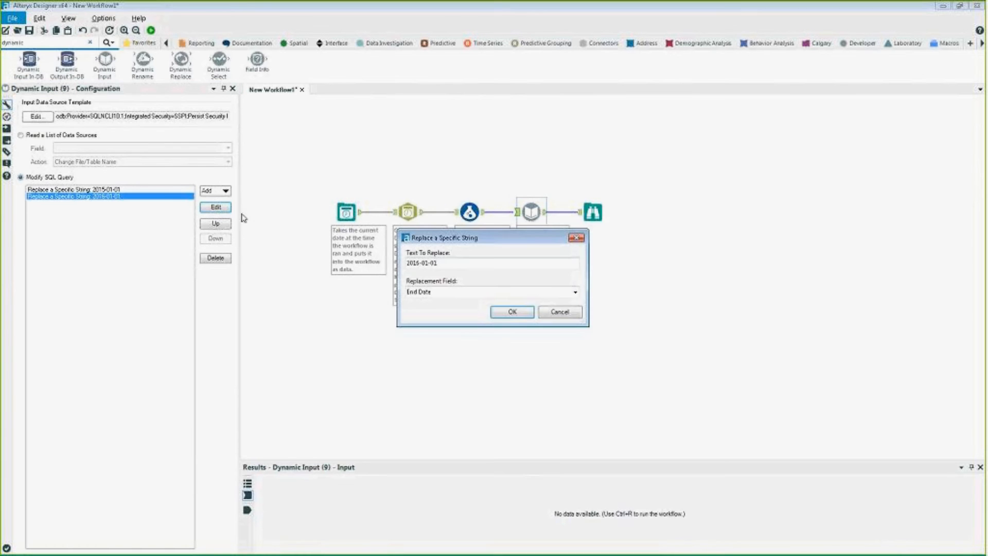
left_click(560, 312)
left_click(109, 190)
left_click(216, 207)
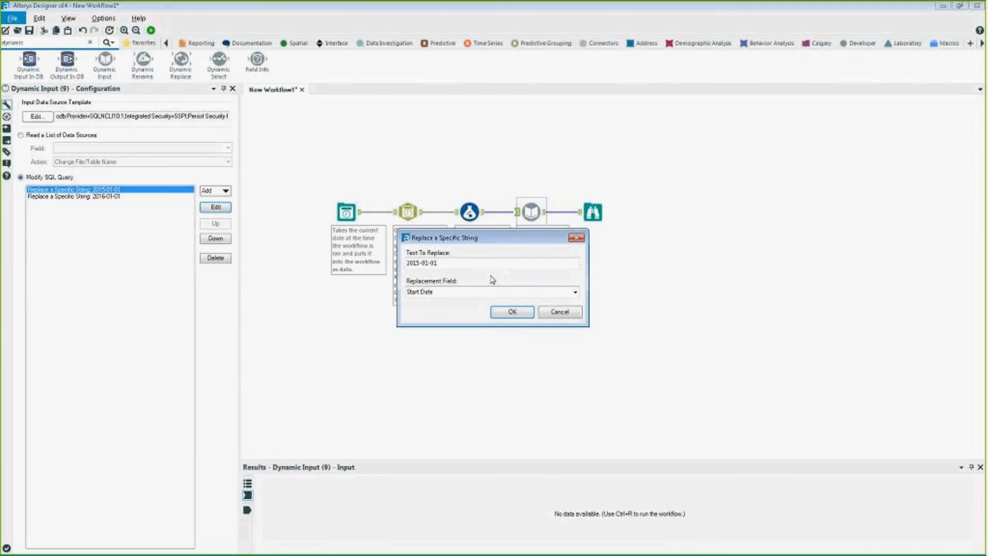
left_click(568, 312)
- Run the annotated workflow and move the Browse tool farther from the Dynamic Input to make room between them
left_click(594, 211)
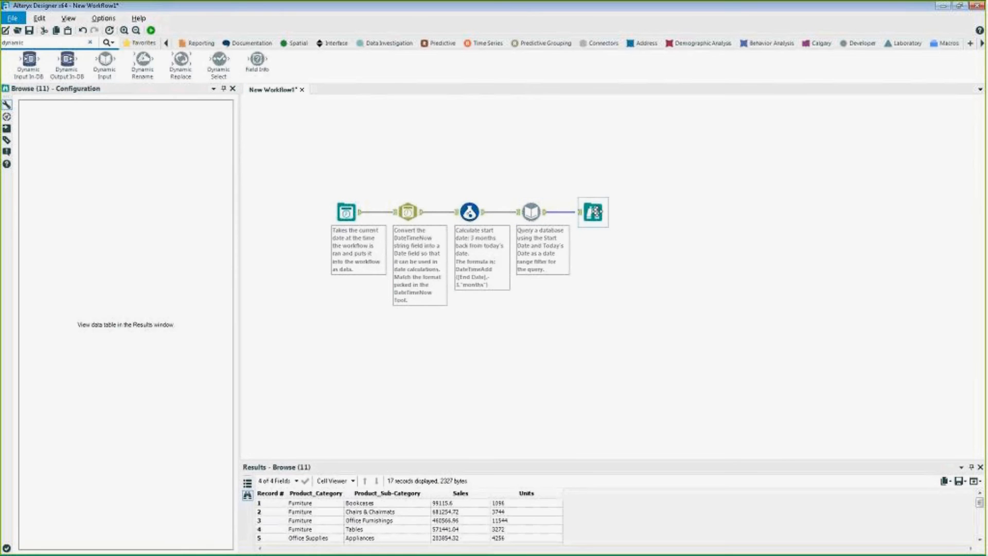
left_click(490, 139)
left_click(150, 31)
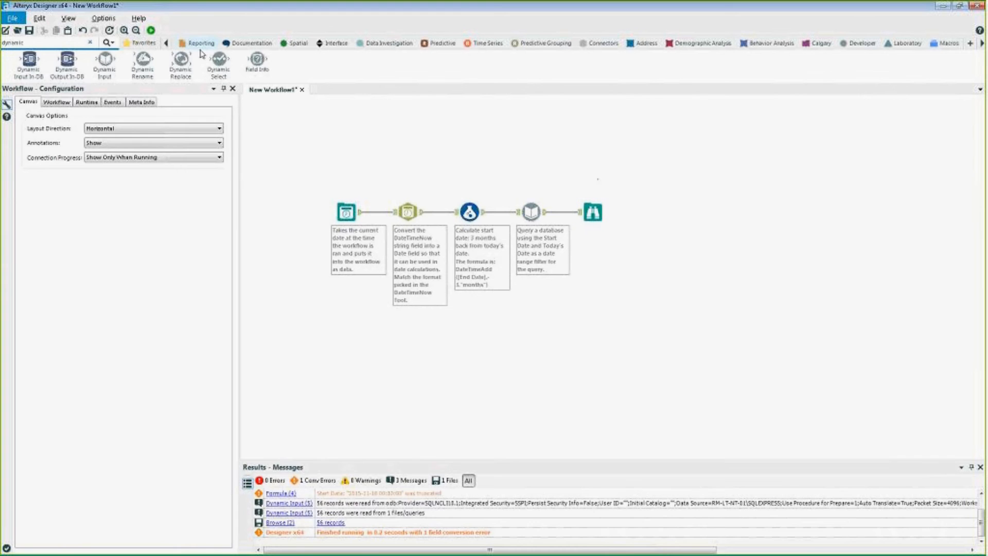
left_click_drag(593, 212, 716, 214)
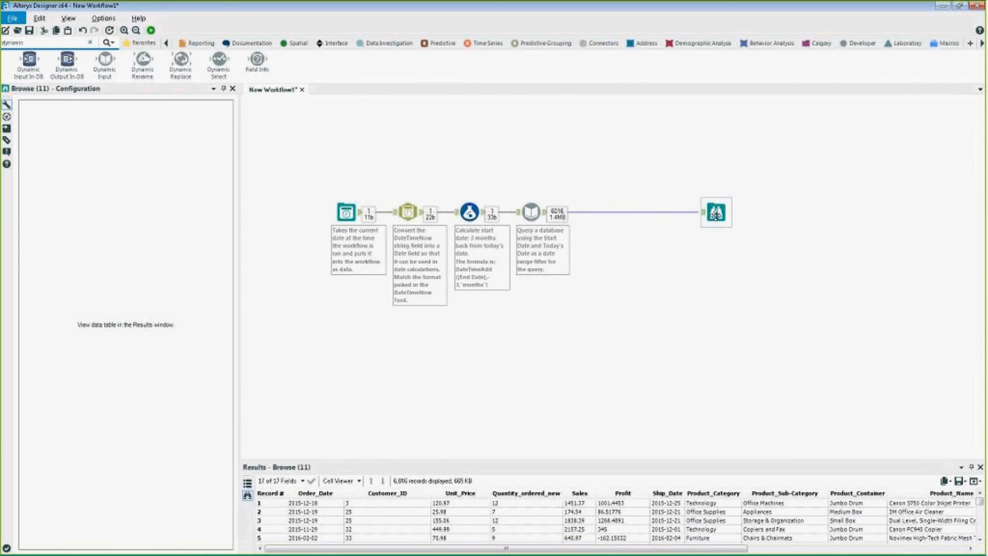
left_click(689, 172)
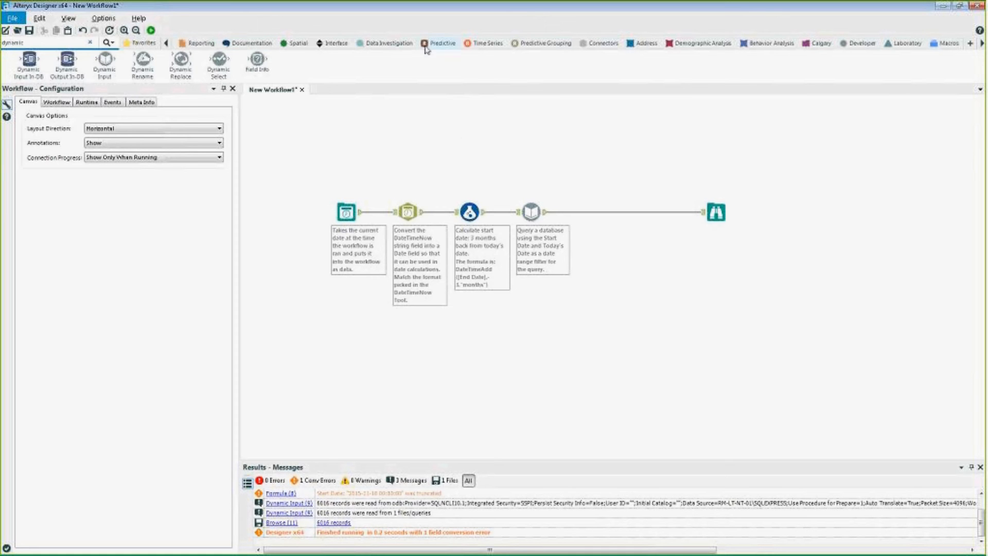
- Insert a Summarize tool on the connection between the Dynamic Input and the Browse tool
left_click(166, 43)
left_click(167, 44)
left_click(167, 43)
left_click(334, 44)
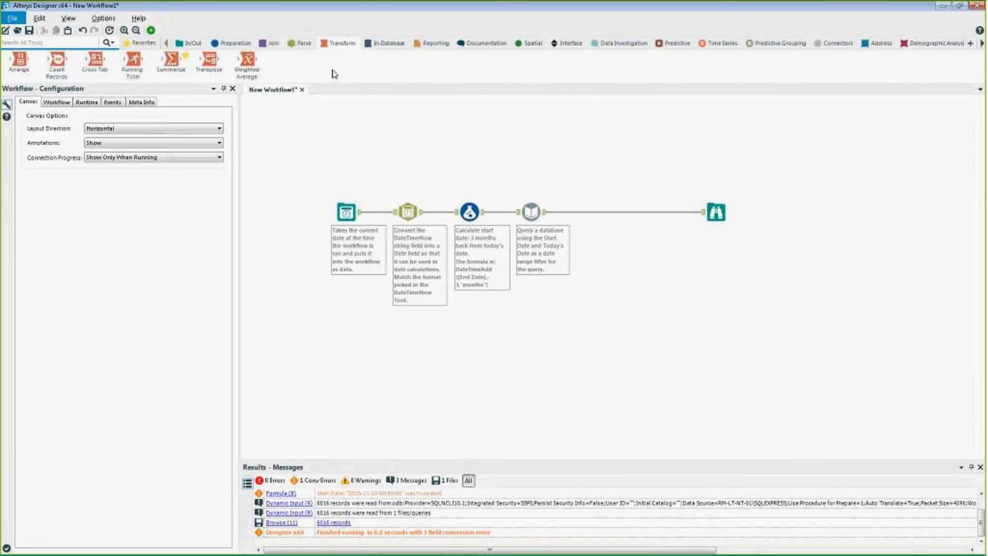
left_click_drag(171, 60, 611, 213)
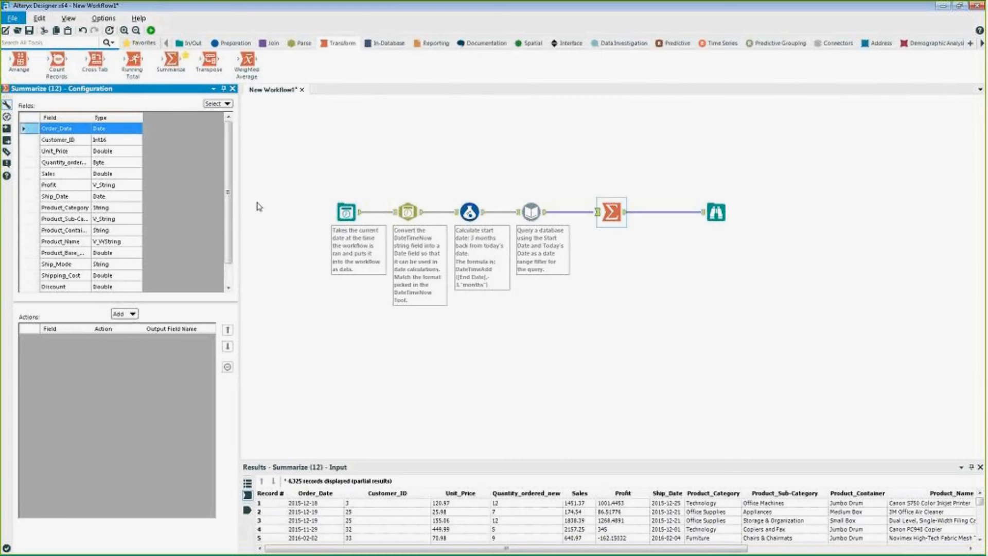
- Group the summary by Product_Category and Product_Sub-Category
left_click(70, 207)
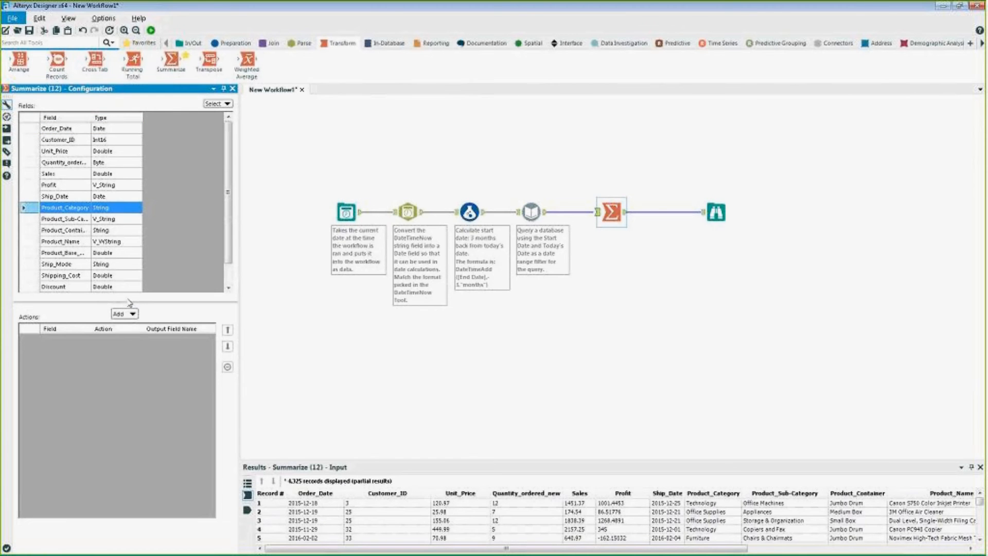
left_click(130, 314)
left_click(139, 326)
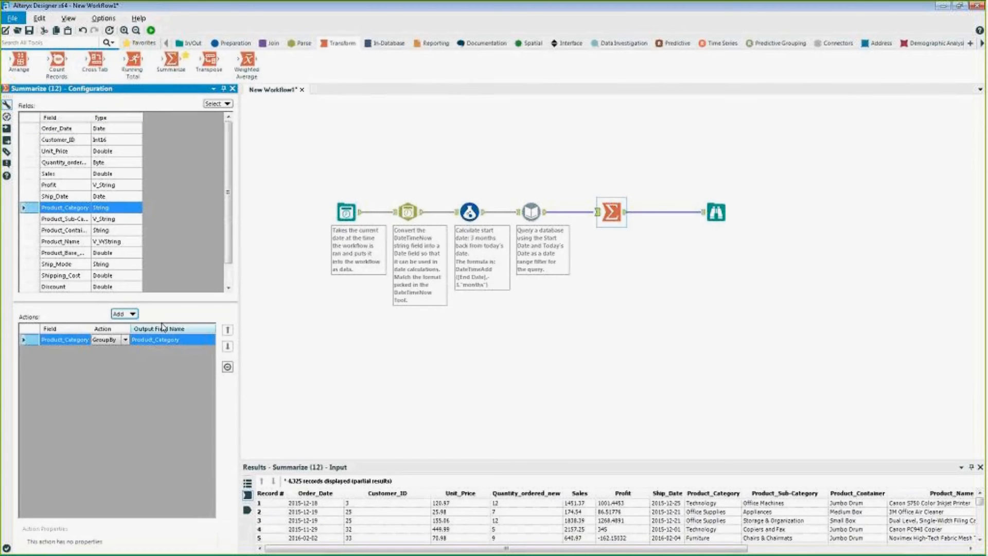
left_click(82, 221)
left_click(123, 314)
left_click(127, 325)
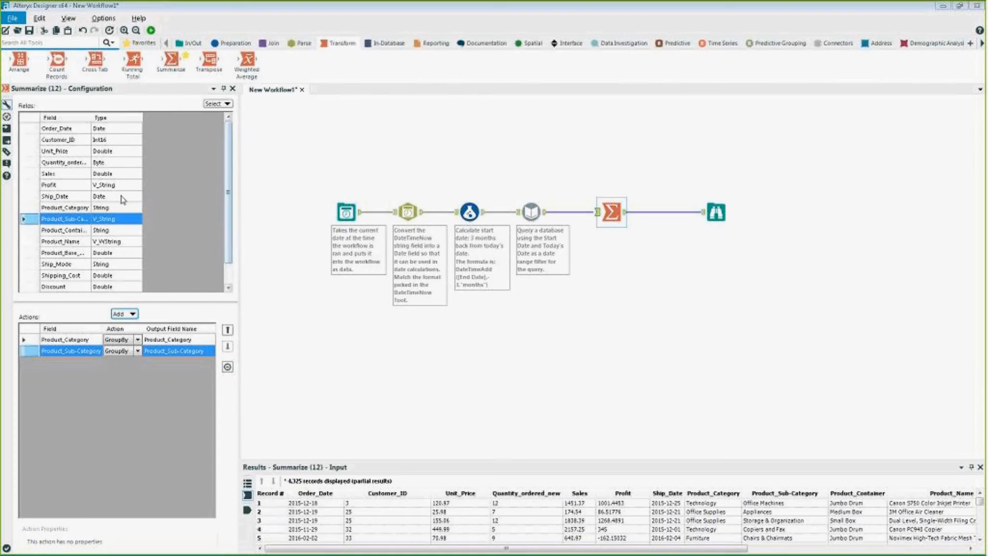
- Add sums of Sales and Quantity_ordered_new to the Summarize tool's actions
left_click(124, 174)
left_click(125, 313)
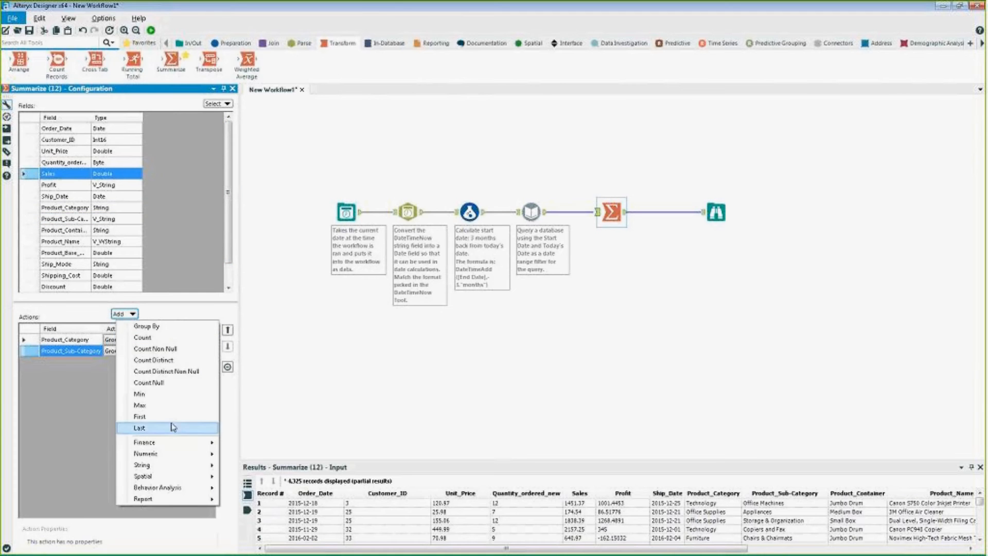
mouse_move(165, 453)
left_click(268, 413)
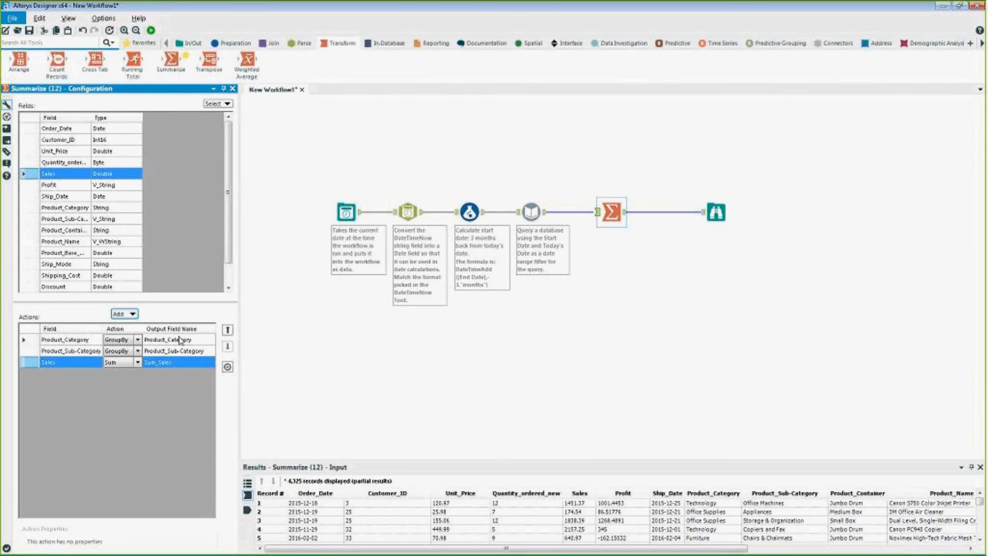
left_click(107, 163)
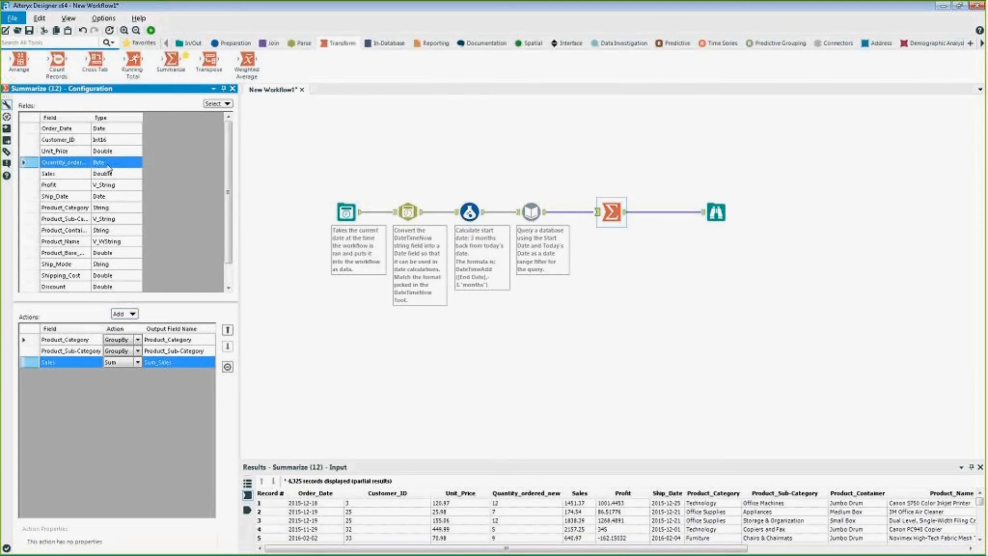
left_click(134, 315)
mouse_move(179, 456)
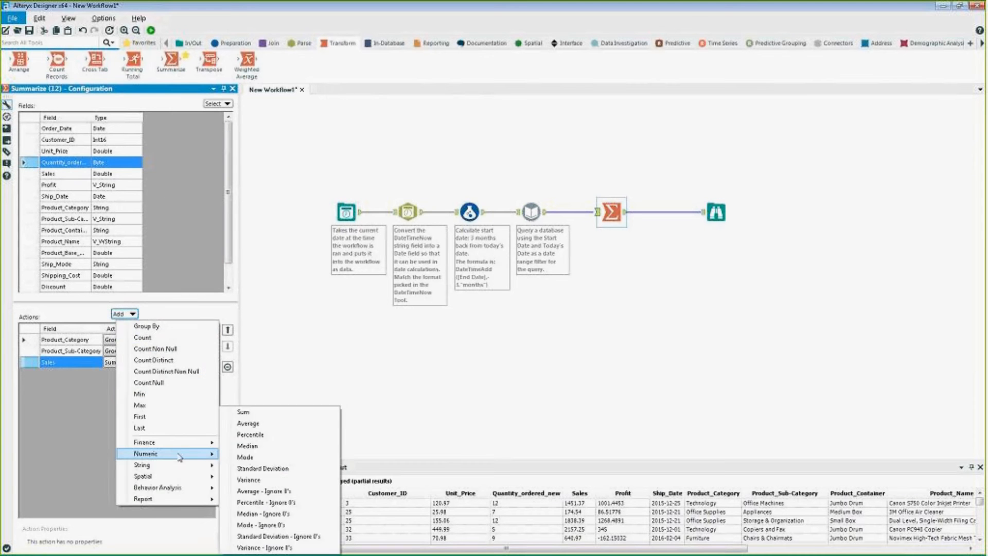
left_click(243, 412)
- Rename the summed output fields to Total Sales for Sales and Total Units for Quantity_ordered_new
left_click(186, 363)
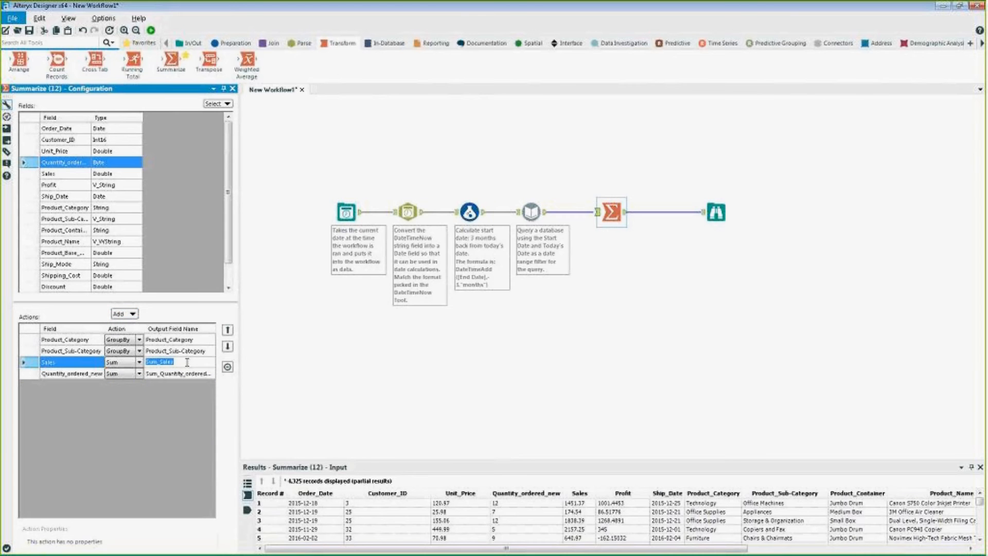
type("Total Sales")
left_click(181, 374)
type("Total Units")
- Run the workflow and move the Browse tool closer to the Summarize tool, showing its summarized records
left_click(651, 316)
key("ctrl+r")
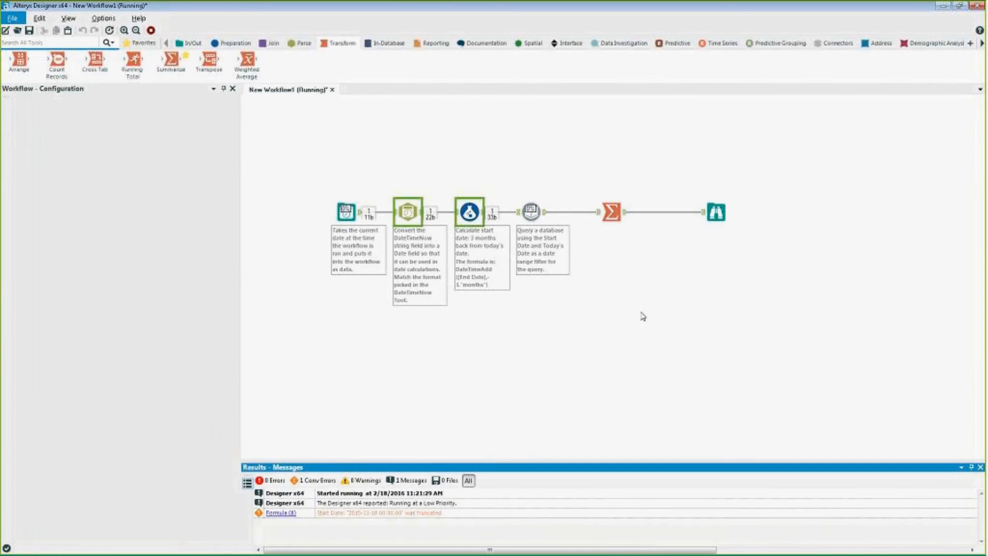
left_click_drag(720, 209, 690, 208)
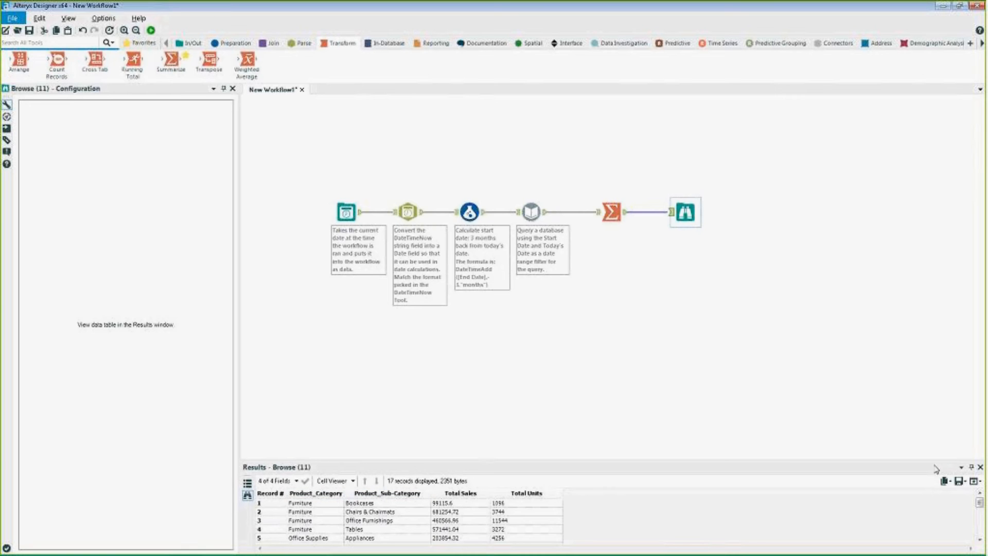
- Review the Dynamic Input's data source template and SQL query replacement rules without changing them
left_click(531, 211)
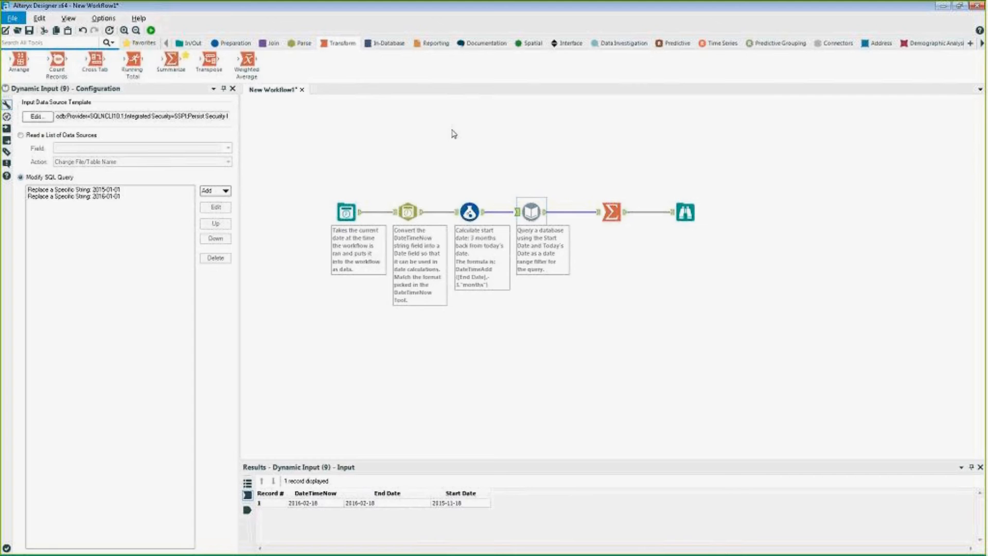
left_click(635, 129)
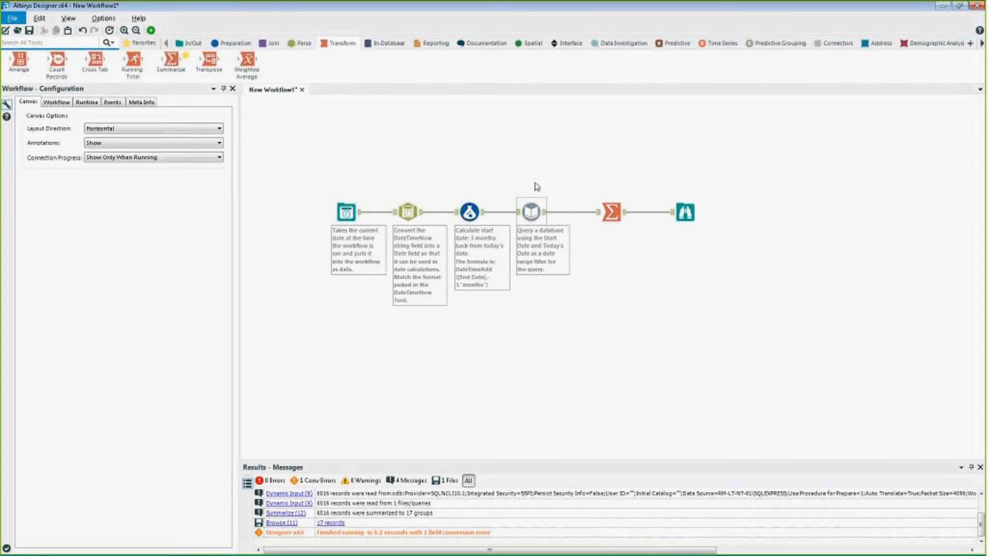
left_click(536, 213)
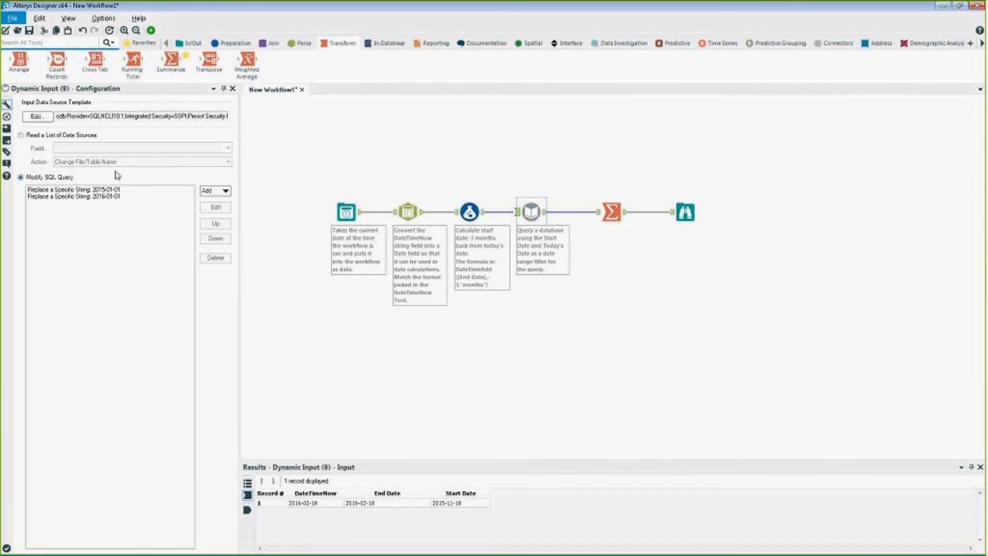
left_click(664, 185)
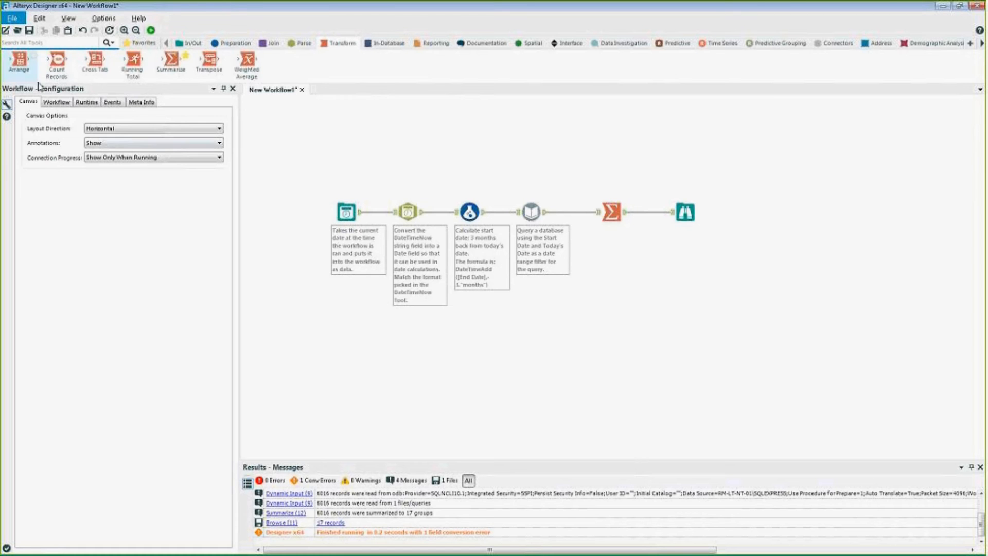
- Create a new workflow and place an Input Data tool near the upper part of its canvas
left_click(5, 29)
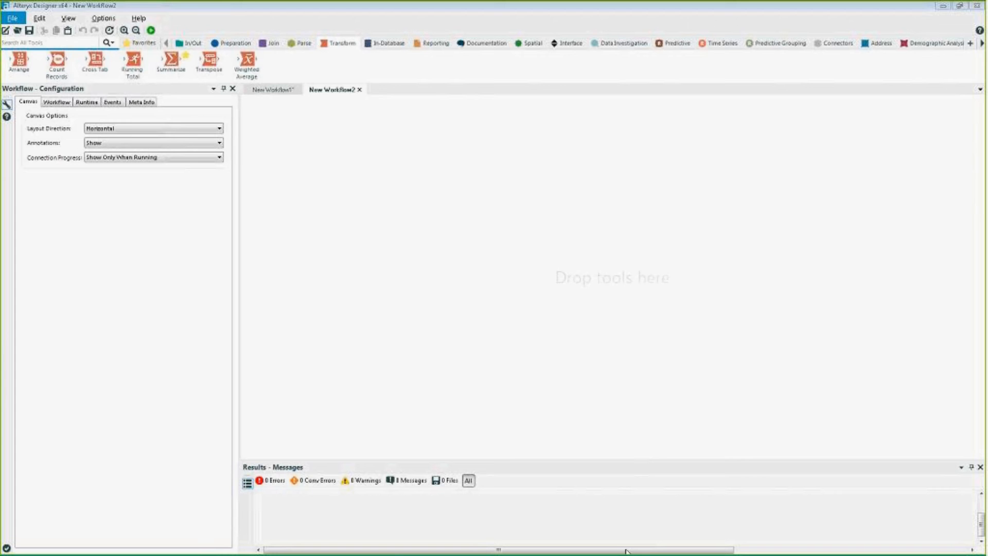
left_click(193, 44)
left_click_drag(132, 62, 311, 169)
- Connect the Input Data tool to the 'Customer_Stores$' sheet of Customer_Stores.xls in the Data folder
left_click(225, 114)
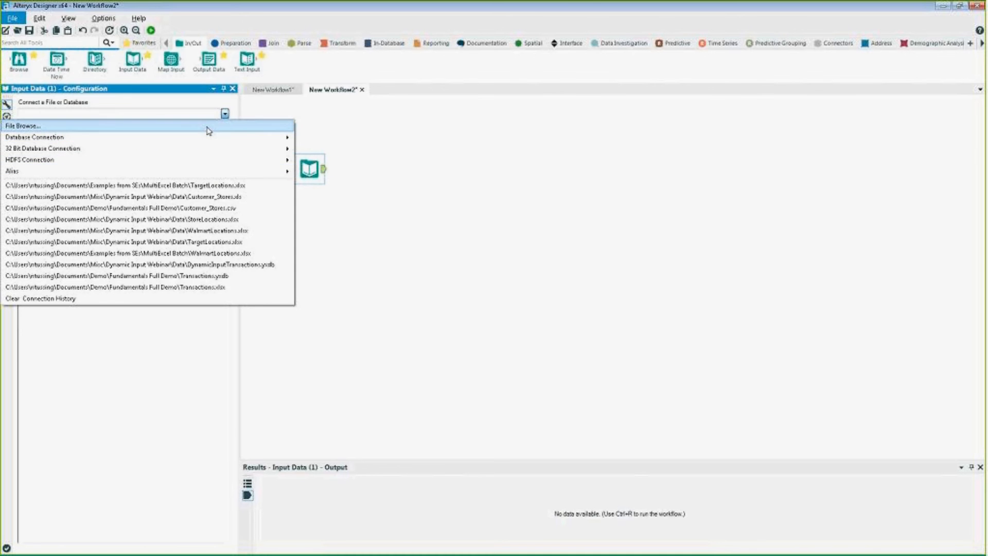
left_click(207, 127)
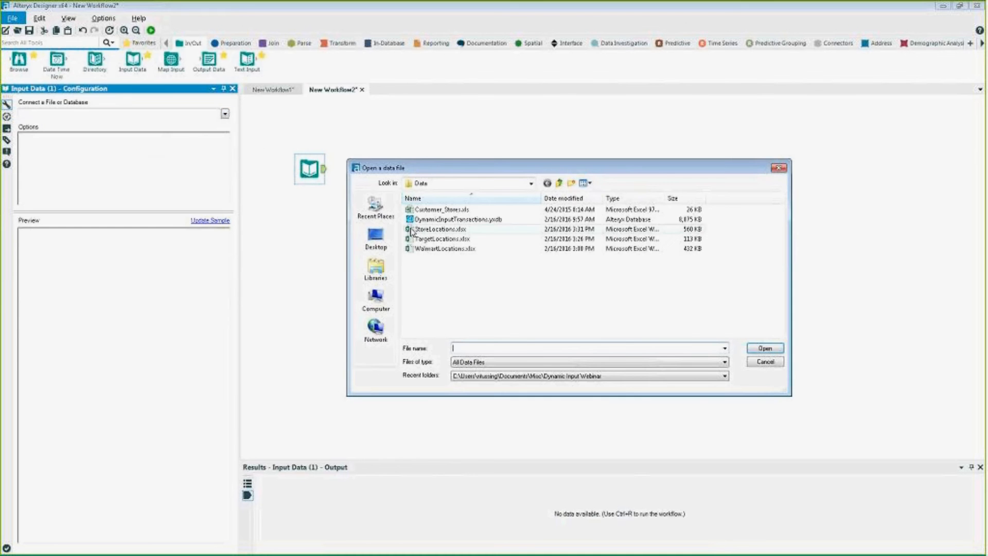
left_click(442, 209)
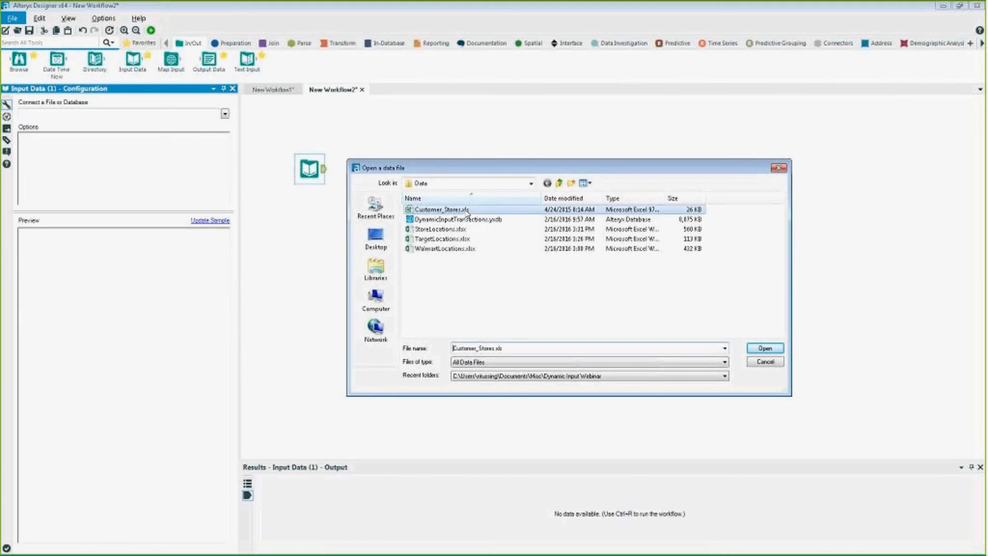
left_click(766, 349)
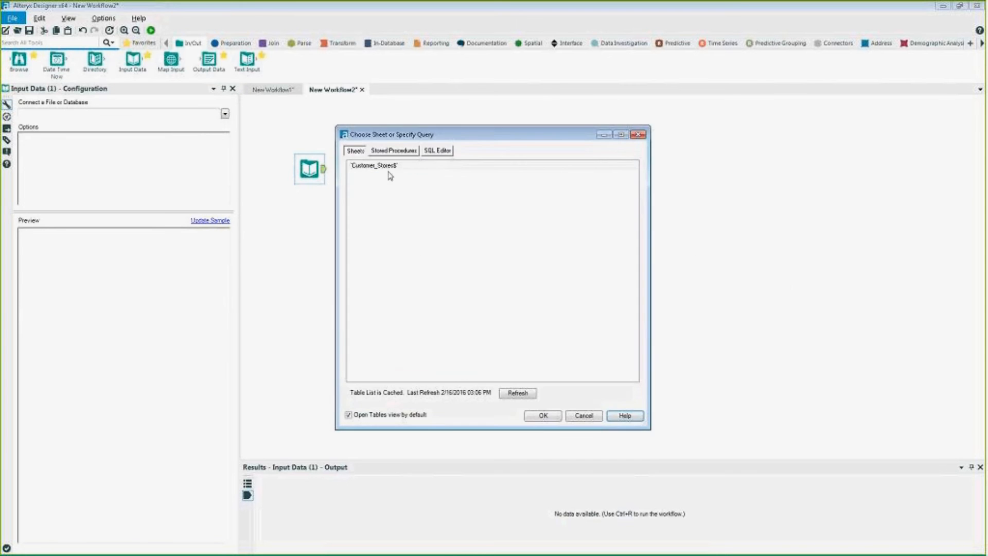
left_click(389, 166)
left_click(550, 415)
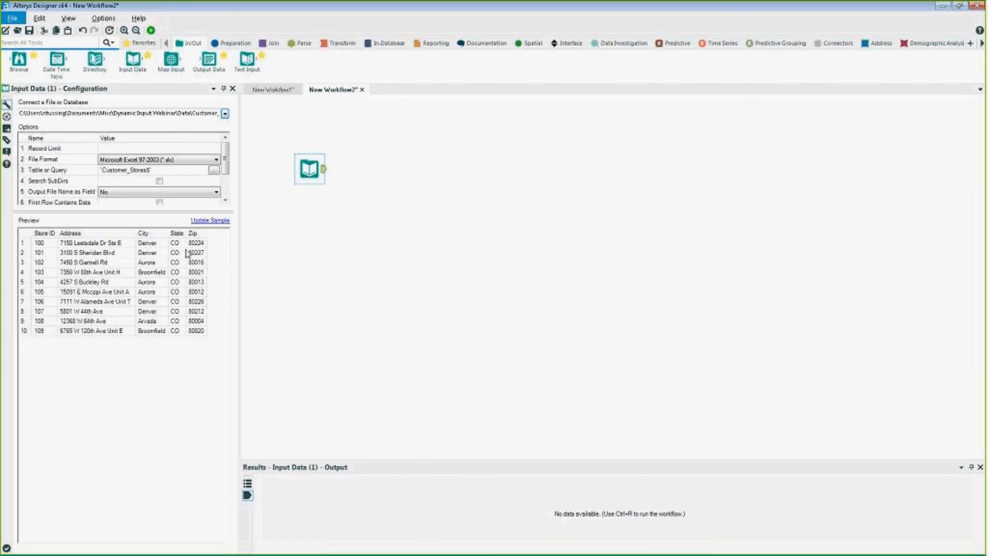
left_click(406, 161)
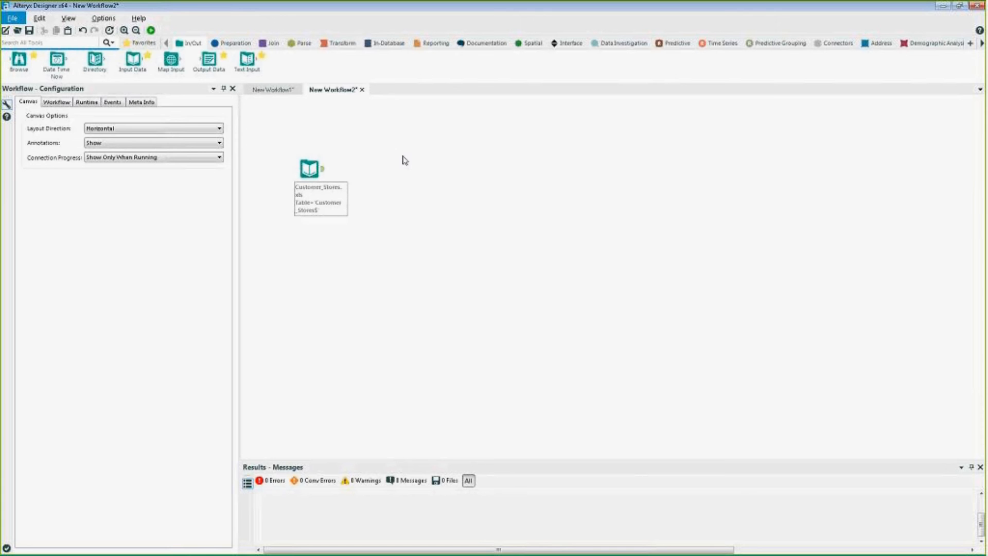
- Add a second Input Data tool below the first that reads the <List of Sheet Names> from StoreLocations.xlsx, using a refreshed table list
left_click_drag(133, 60, 310, 262)
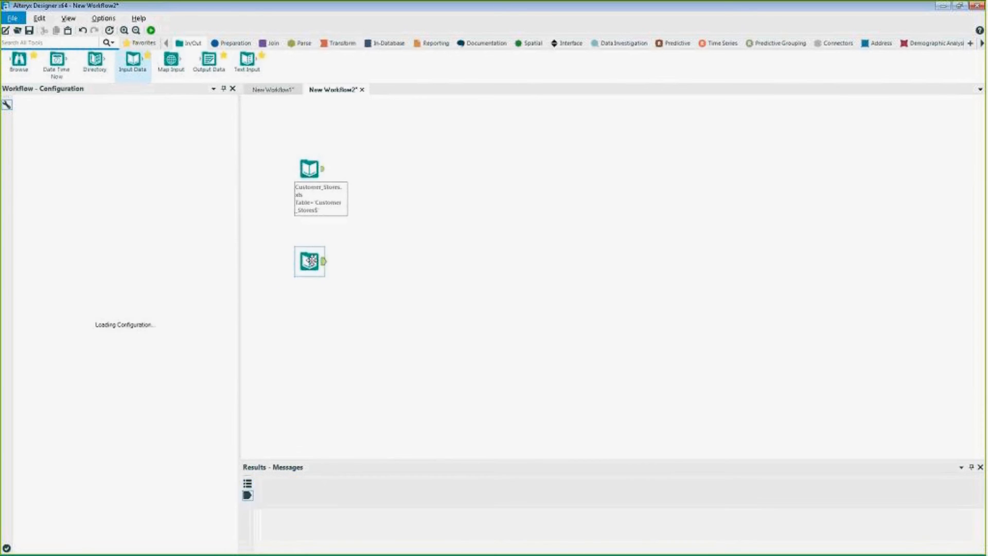
left_click(225, 114)
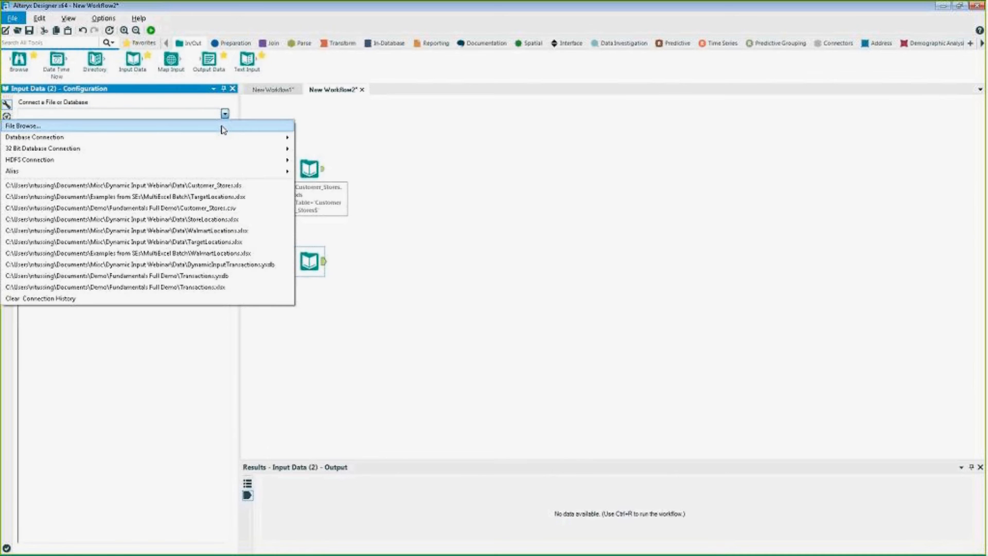
left_click(224, 127)
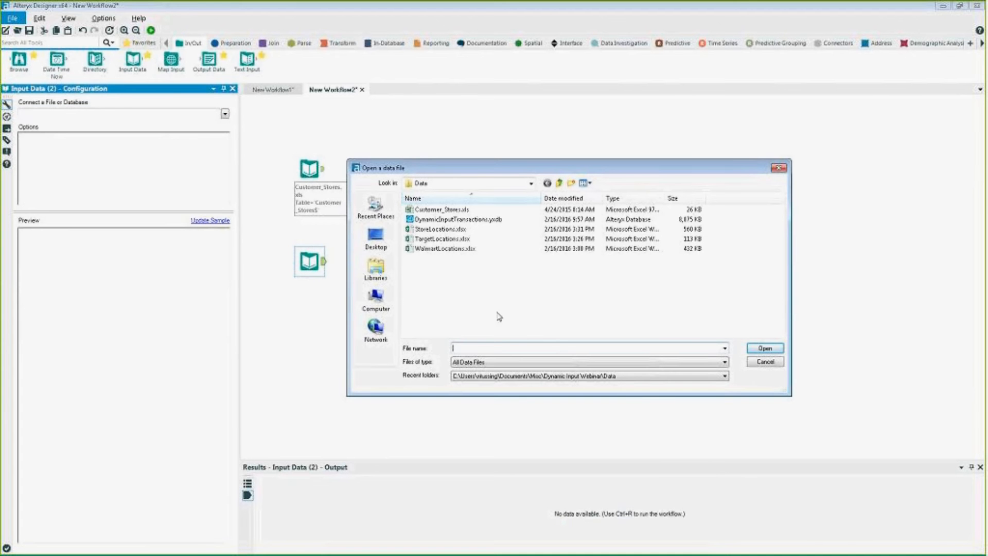
left_click(440, 229)
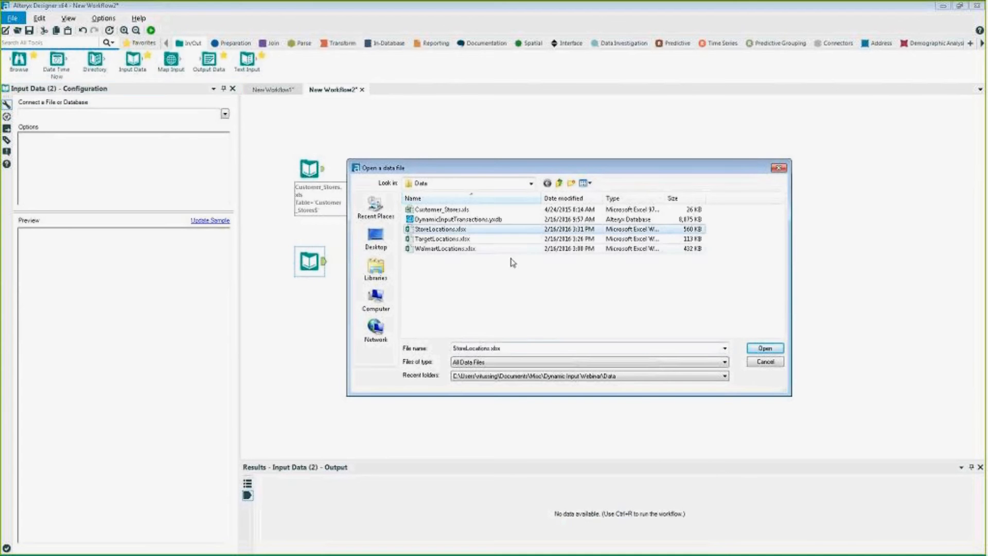
left_click(762, 352)
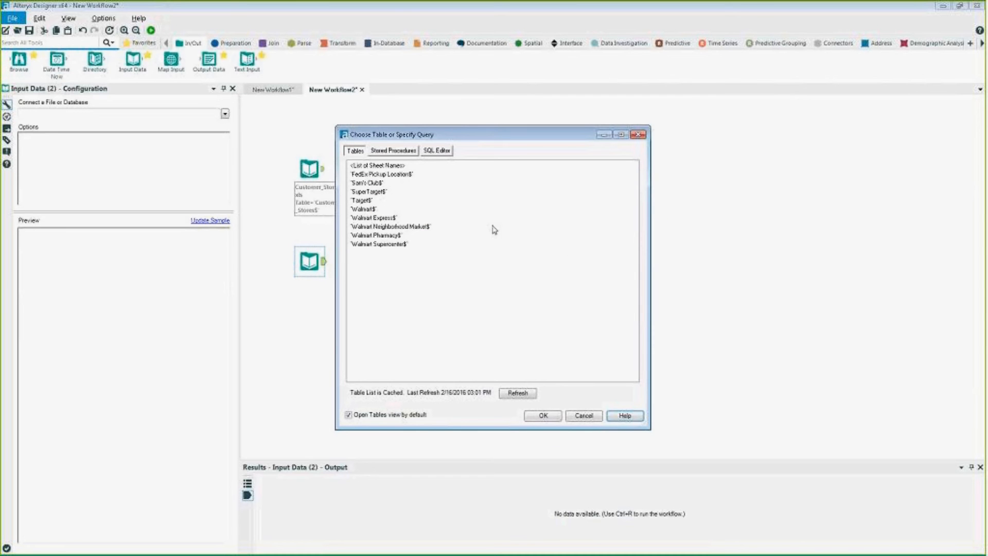
left_click(515, 392)
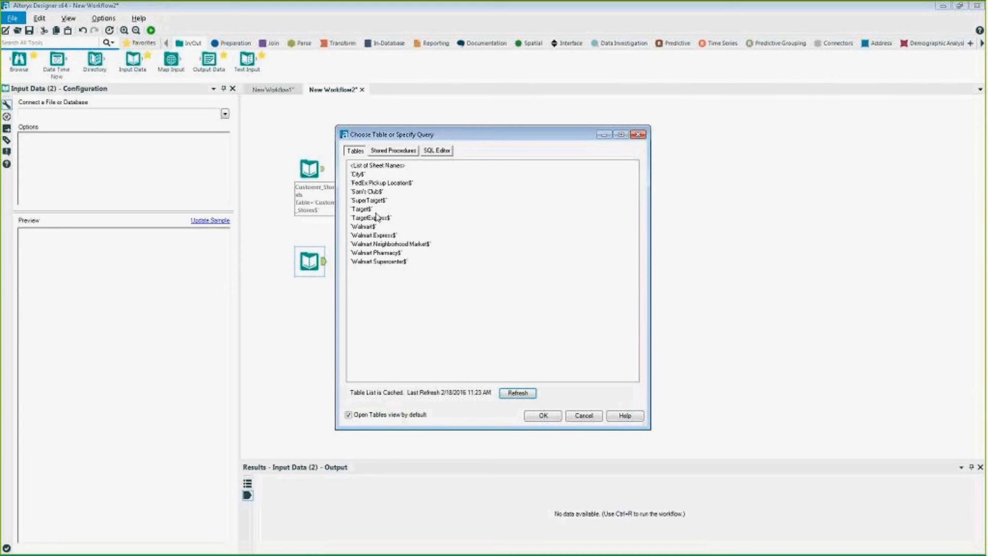
left_click(371, 166)
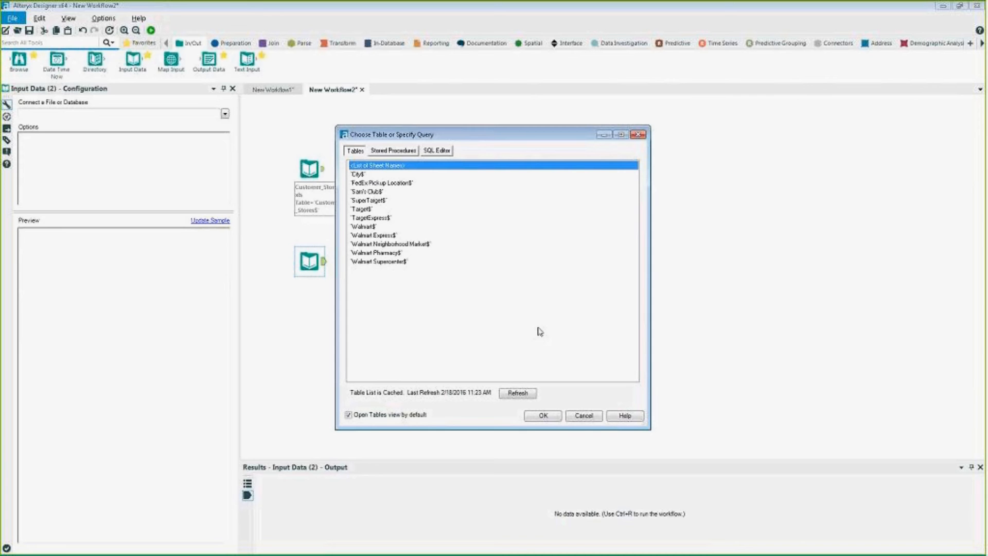
left_click(543, 416)
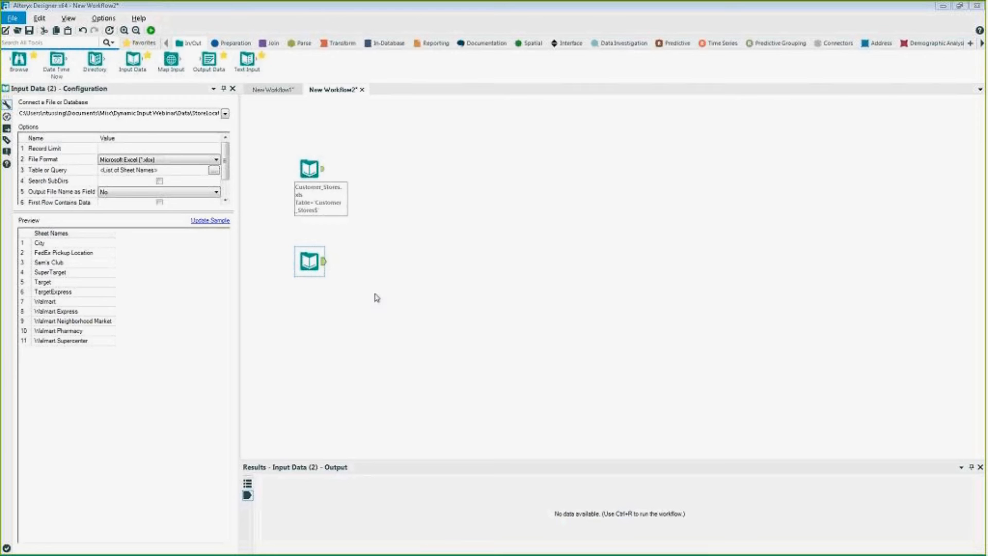
left_click(435, 220)
- Search the tools for "dynamic" and place a Dynamic Input tool connected after the StoreLocations.xlsx input
left_click(71, 40)
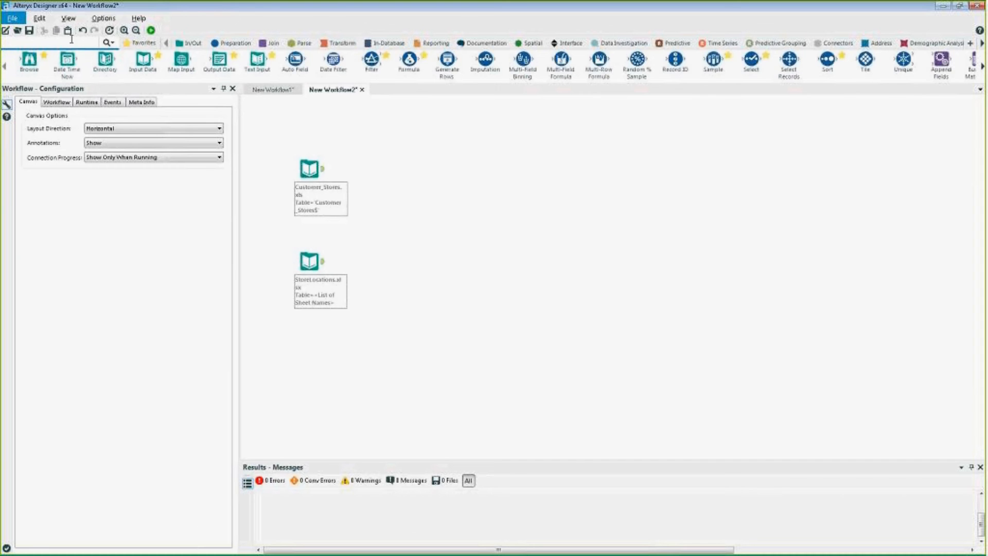
type("dynamic")
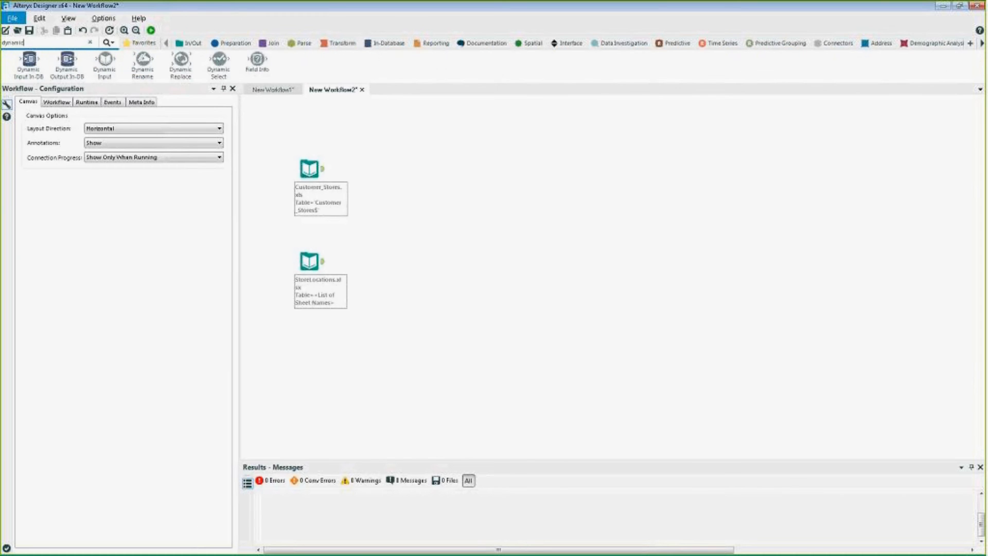
left_click_drag(105, 61, 105, 69)
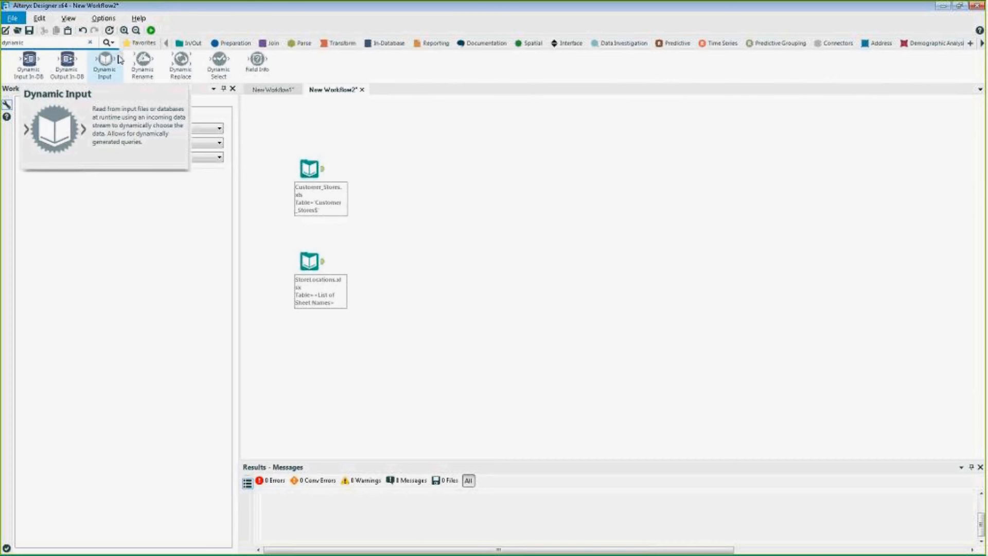
left_click_drag(106, 59, 377, 262)
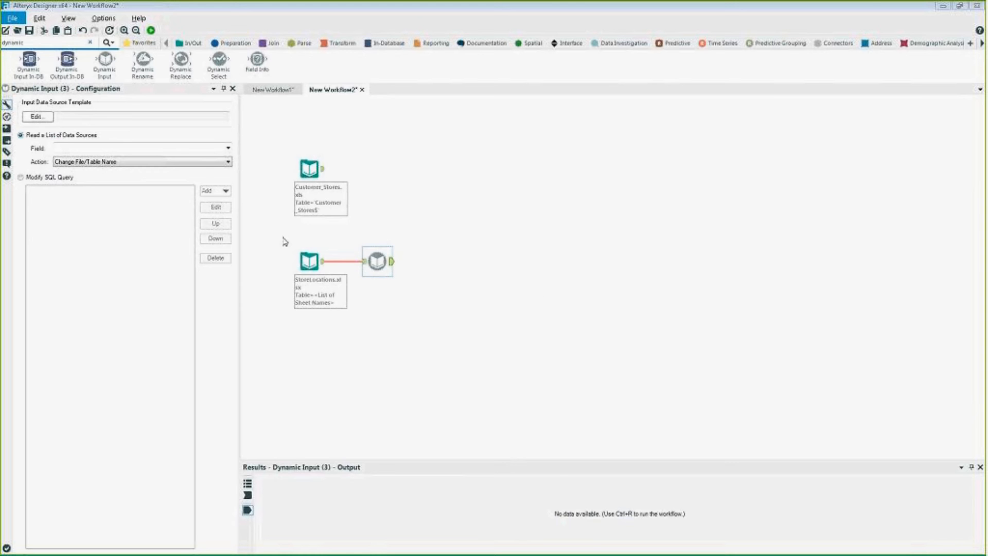
- Examine the full list of sheet names in the preview of the StoreLocations.xlsx input
left_click(309, 262)
left_click_drag(65, 243, 66, 350)
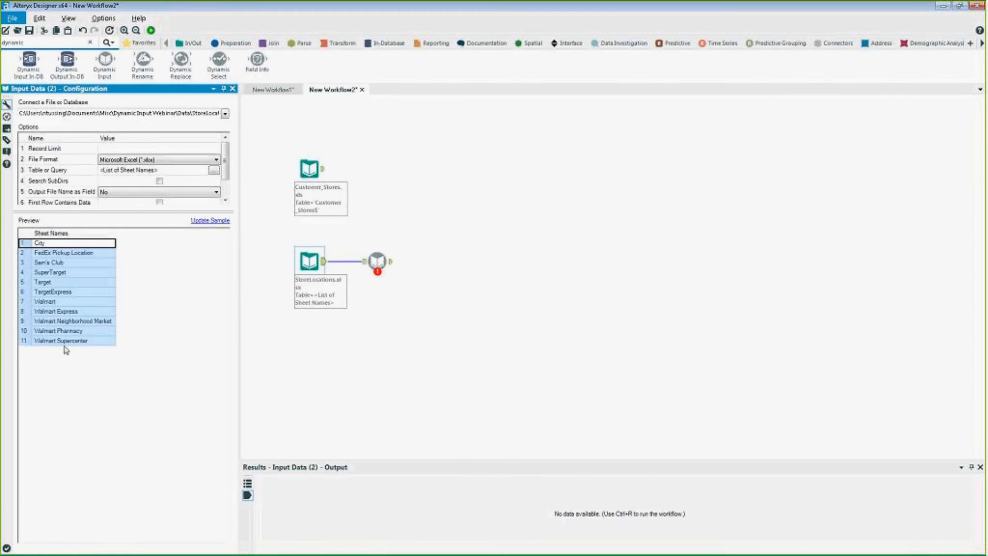
left_click(554, 251)
- Set the Dynamic Input tool's data source template to the 'City$' sheet of StoreLocations.xlsx
left_click(378, 261)
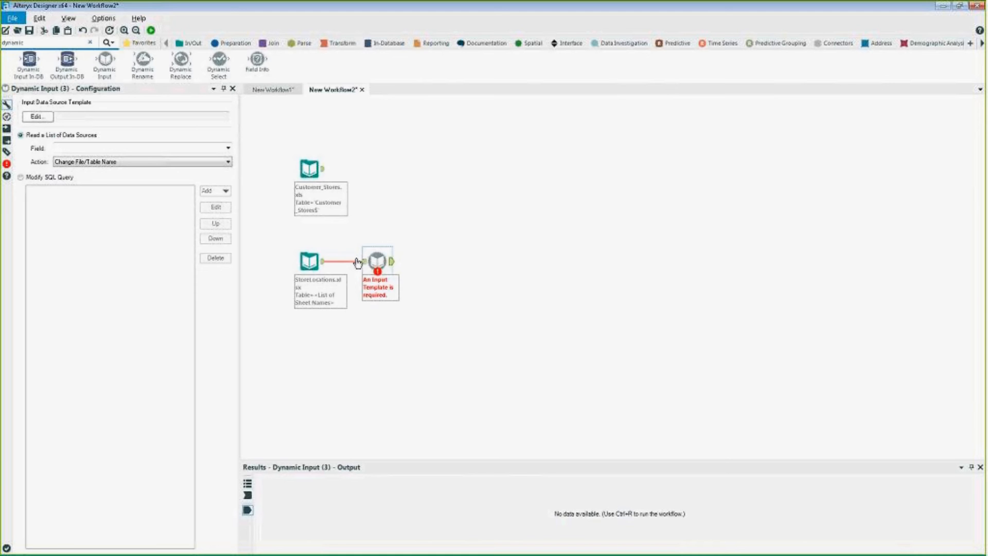
left_click(38, 117)
left_click(591, 192)
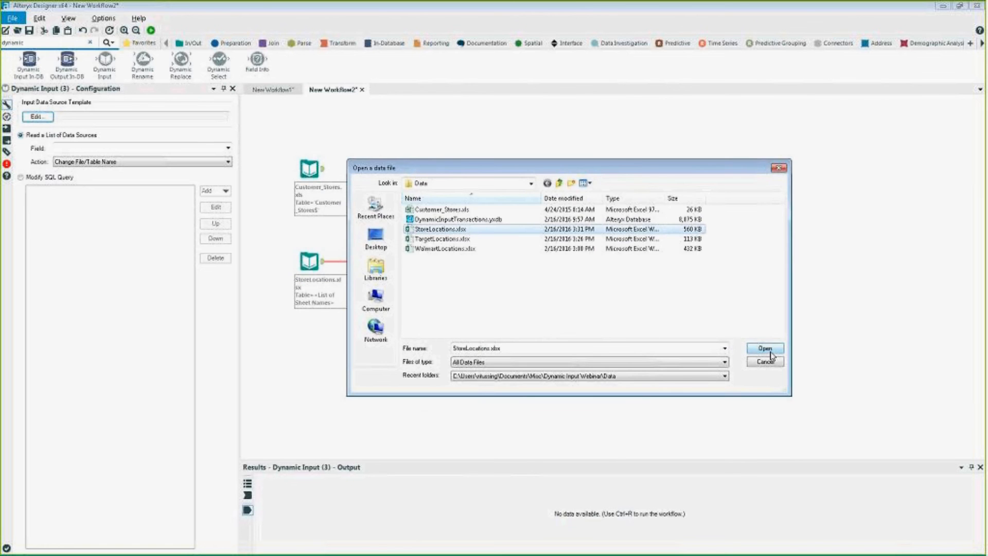
left_click(768, 350)
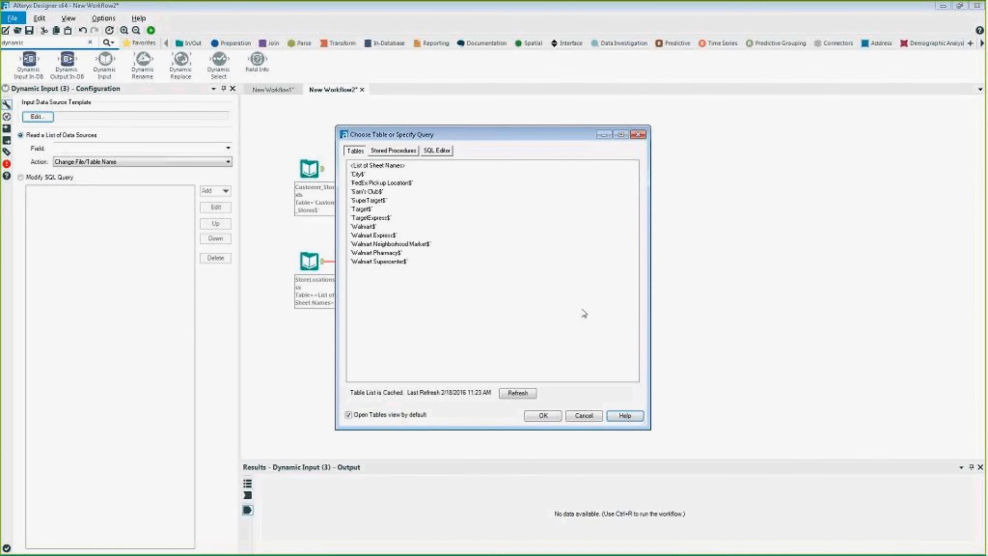
left_click(359, 175)
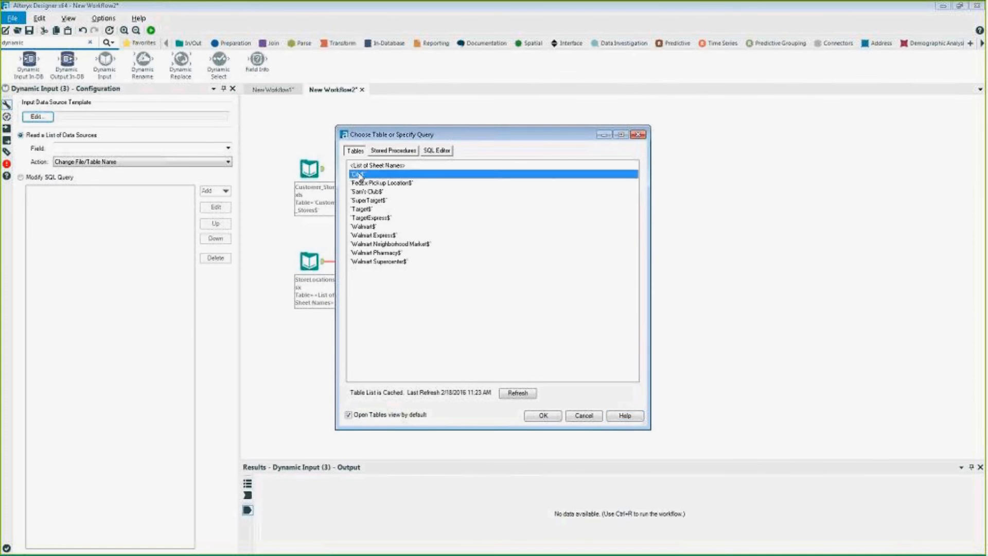
left_click(544, 416)
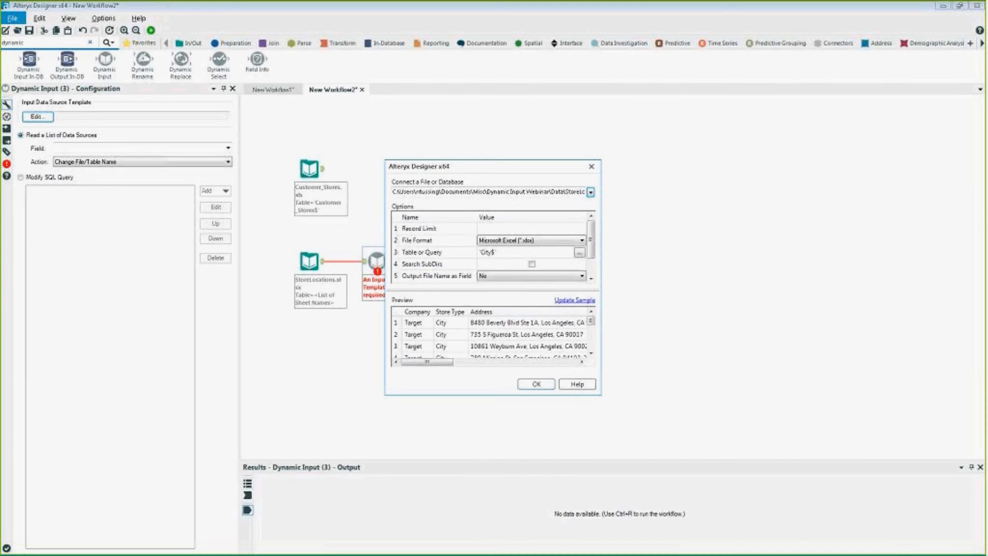
left_click(534, 385)
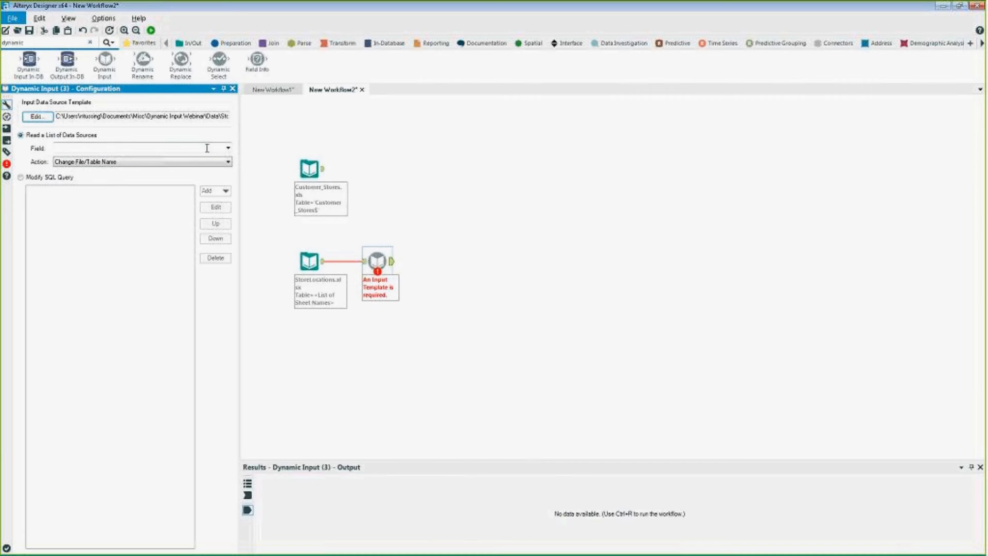
- Have the Dynamic Input read its data sources from the Sheet Names field with the action Change File/Table Name
left_click(228, 149)
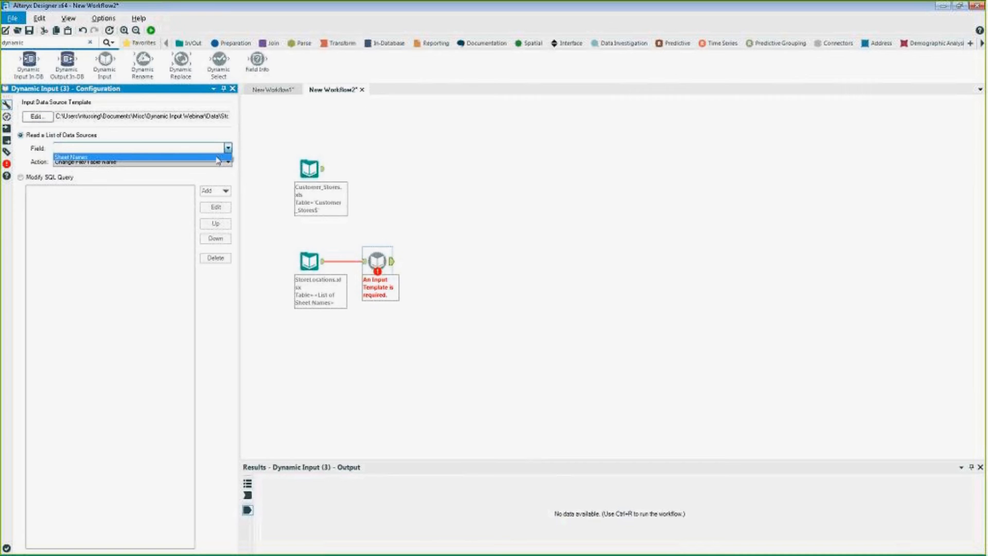
left_click(218, 159)
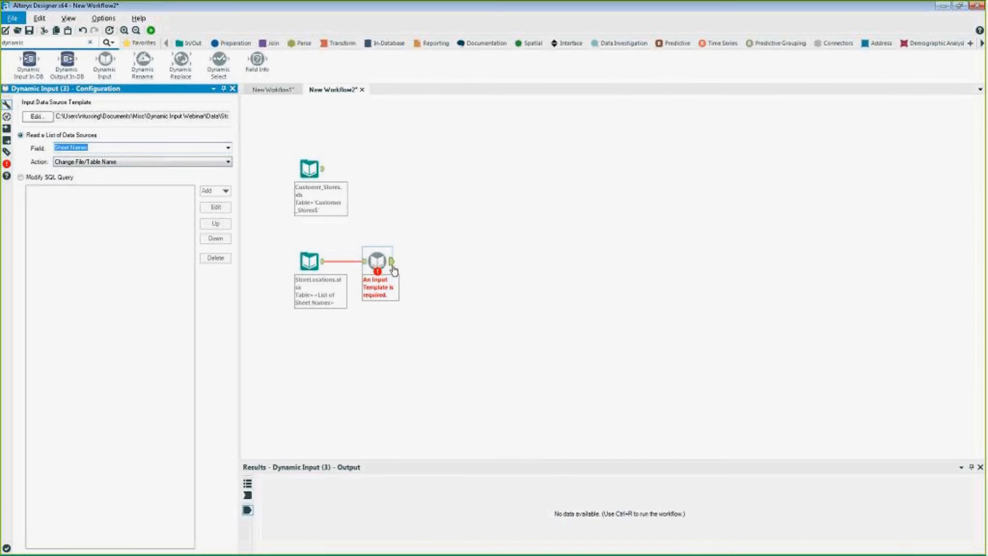
left_click(70, 162)
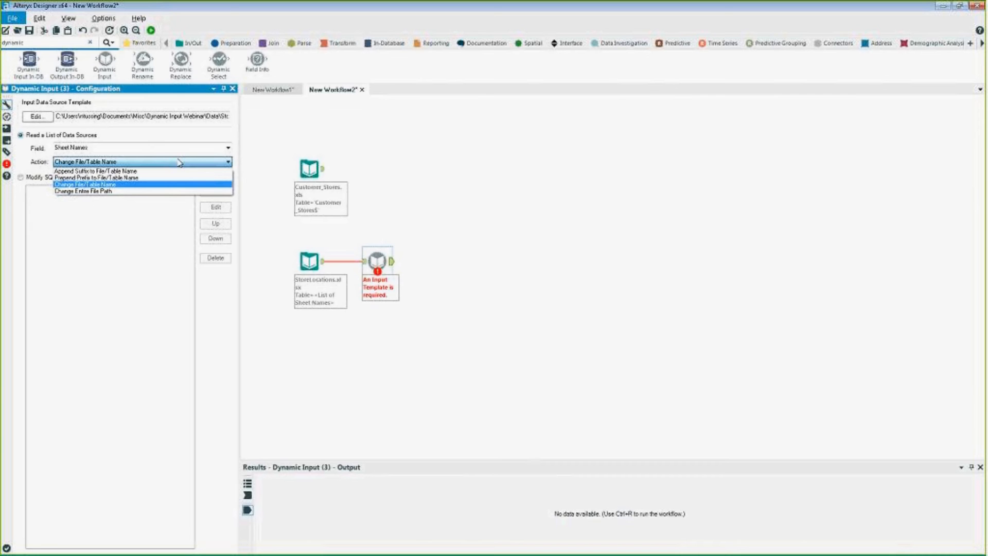
left_click(124, 188)
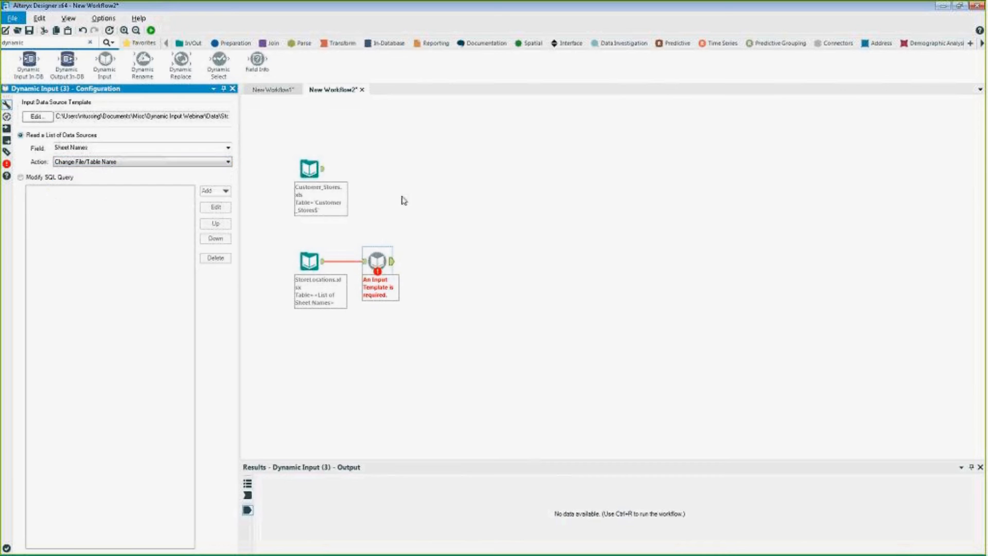
left_click(439, 184)
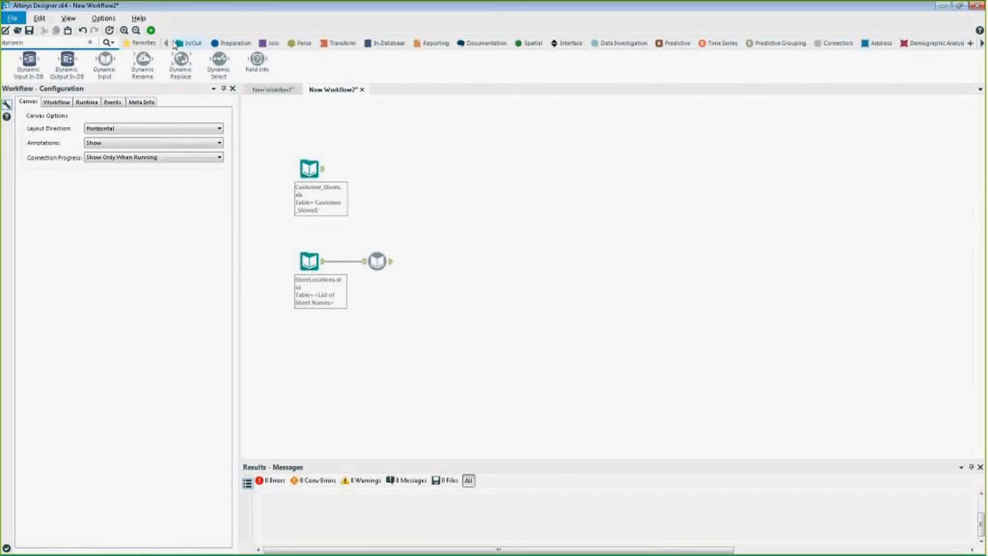
- Add a Browse tool after the Dynamic Input and run the workflow
left_click(143, 45)
left_click_drag(19, 59, 441, 261)
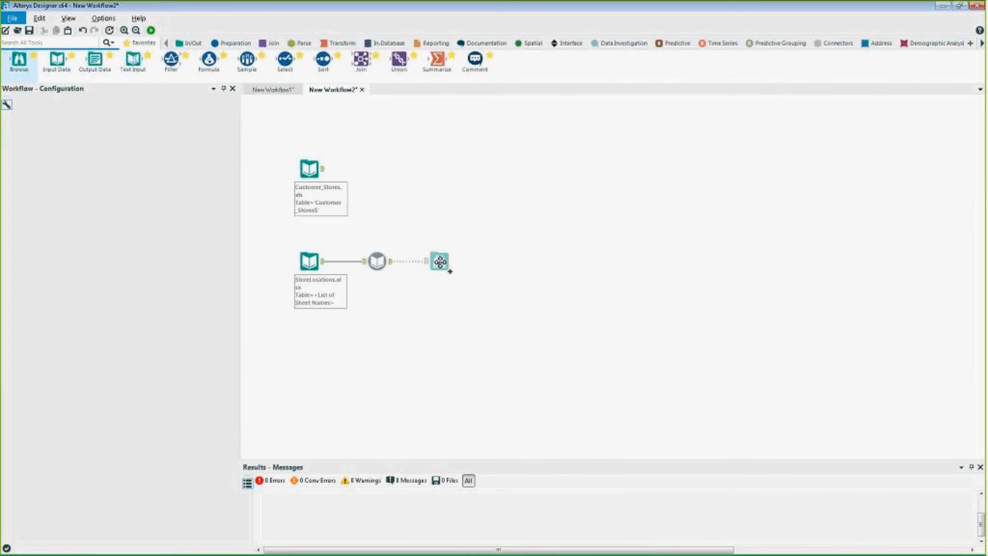
left_click(151, 30)
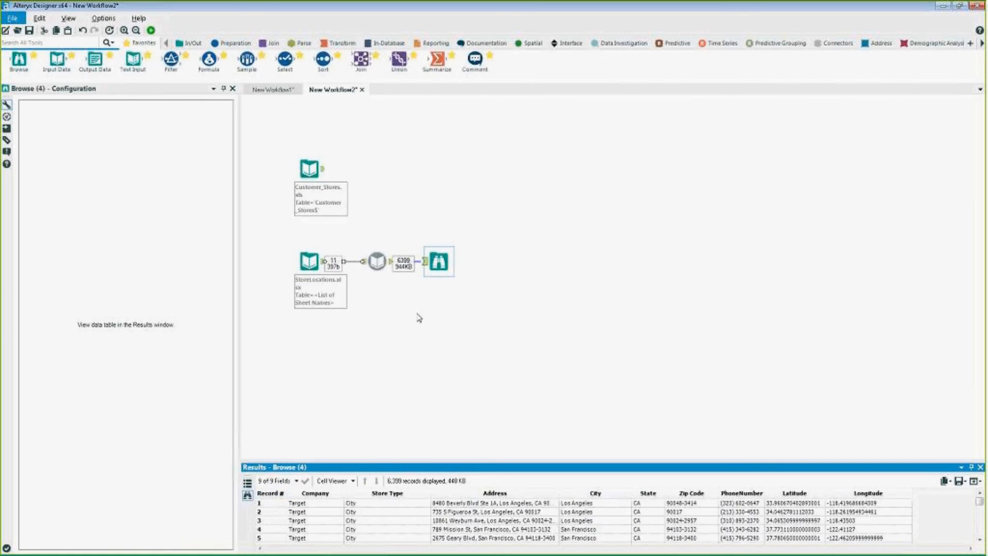
- Review the run messages for each sheet that was read and look through the combined store records in the Browse results
left_click(248, 484)
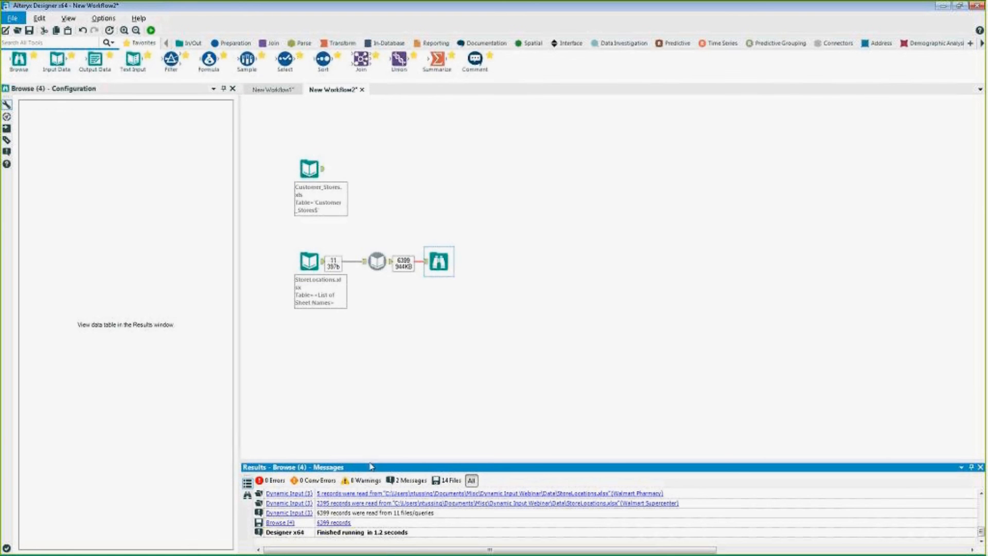
left_click_drag(548, 461, 552, 323)
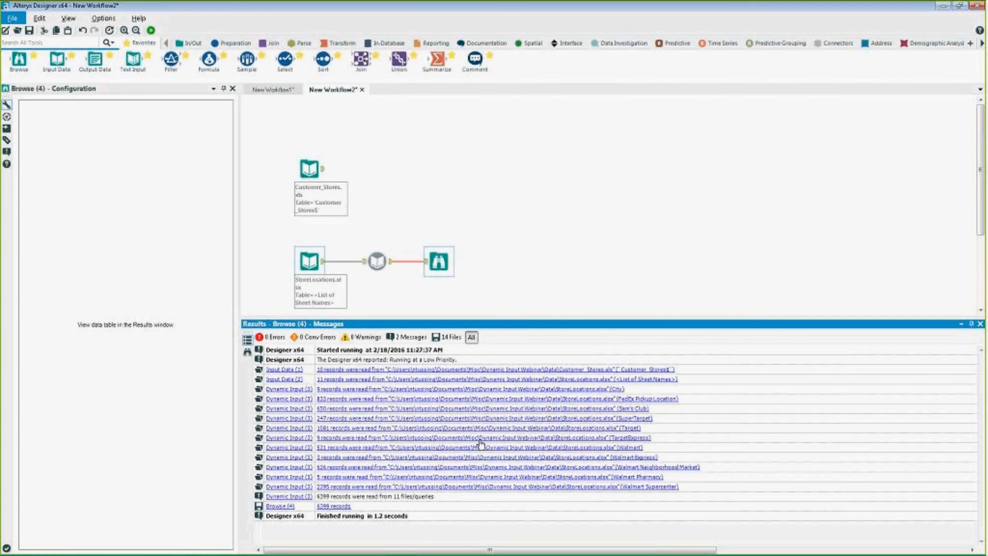
left_click(442, 267)
left_click(247, 353)
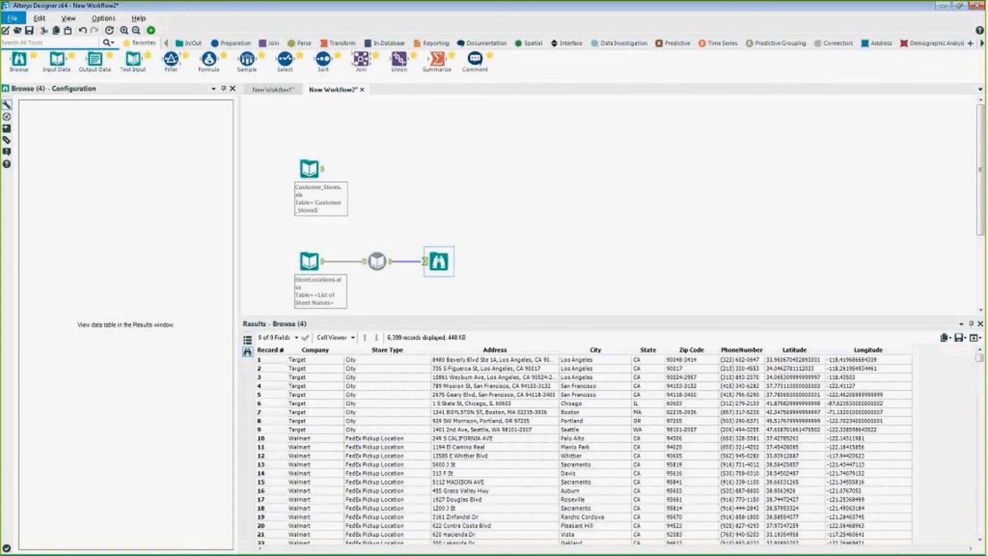
left_click(248, 340)
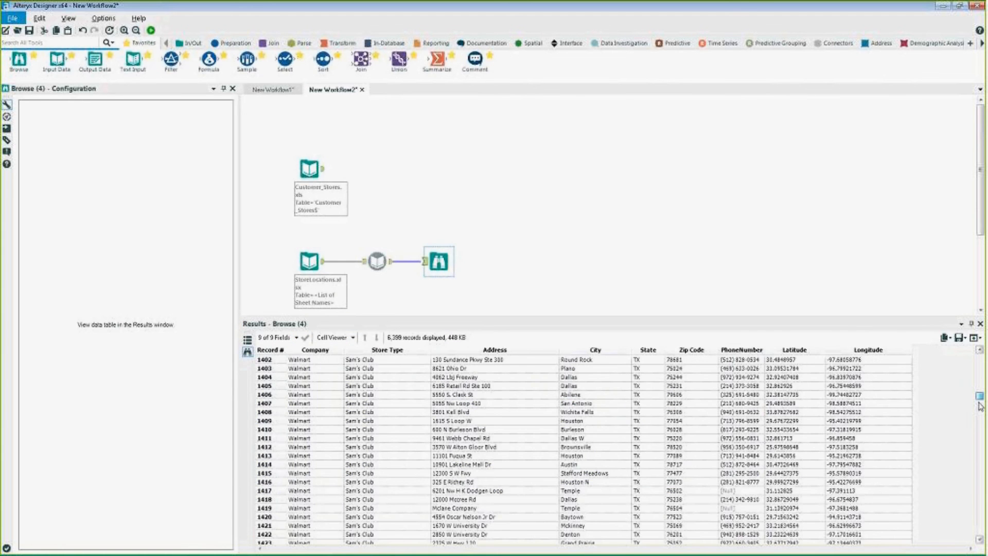
left_click_drag(980, 398, 980, 353)
left_click_drag(637, 316, 631, 428)
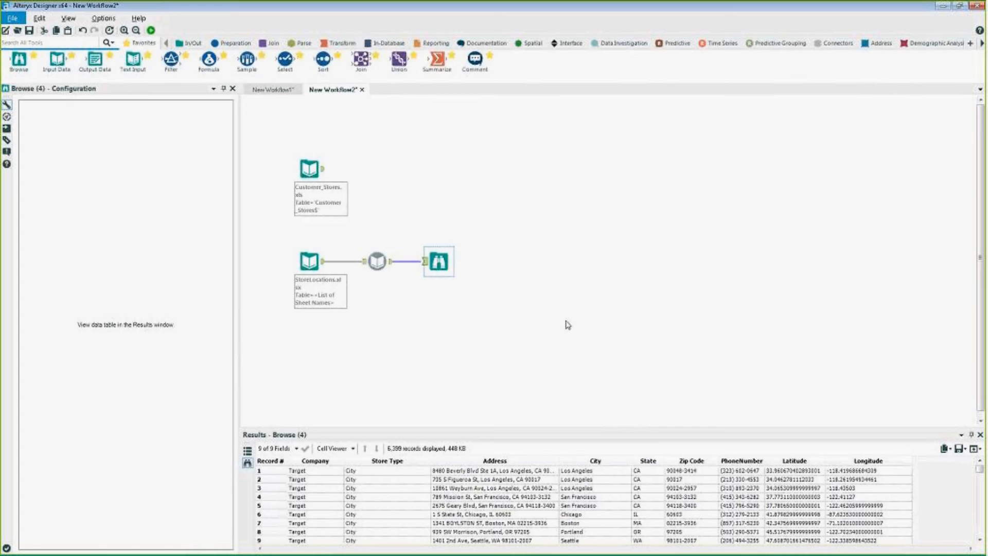
- Compare the customer store fields with the store location fields, and connect a Street Geocoder tool after the Customer_Stores.xls input
left_click(308, 167)
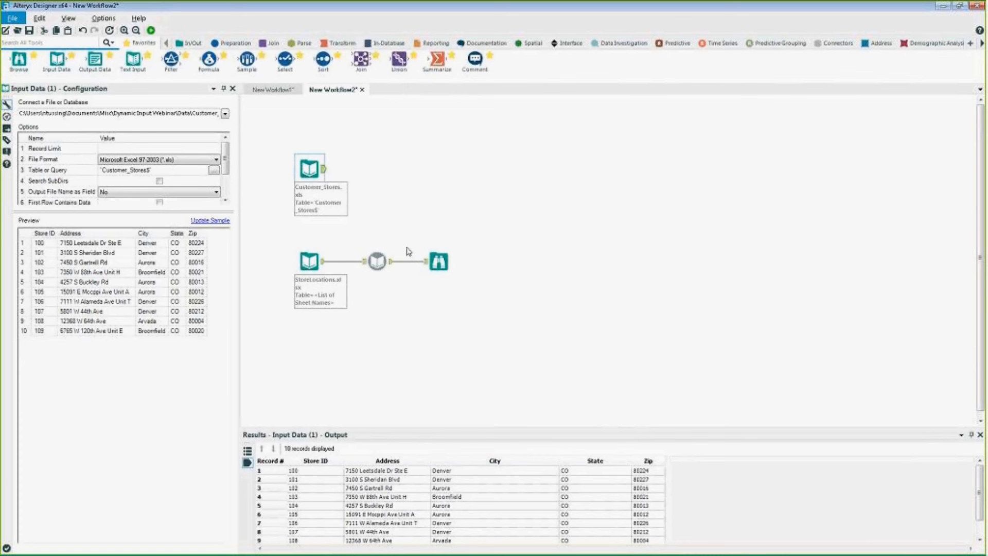
left_click(438, 260)
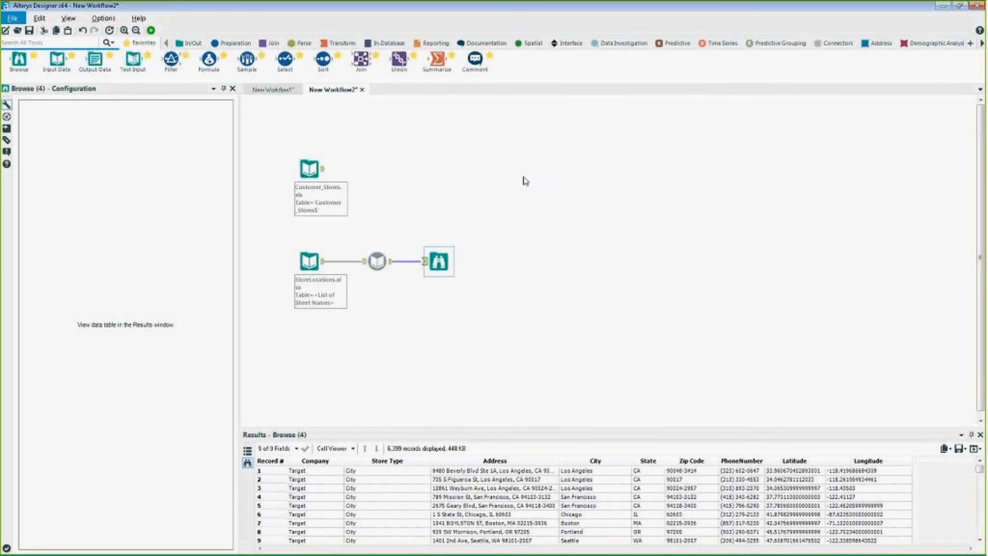
left_click(880, 44)
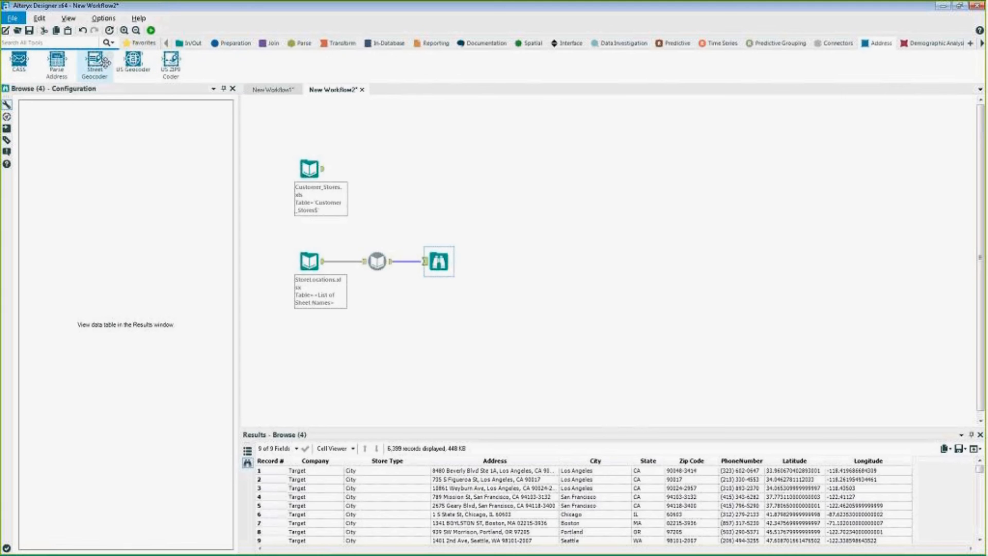
left_click_drag(102, 62, 369, 169)
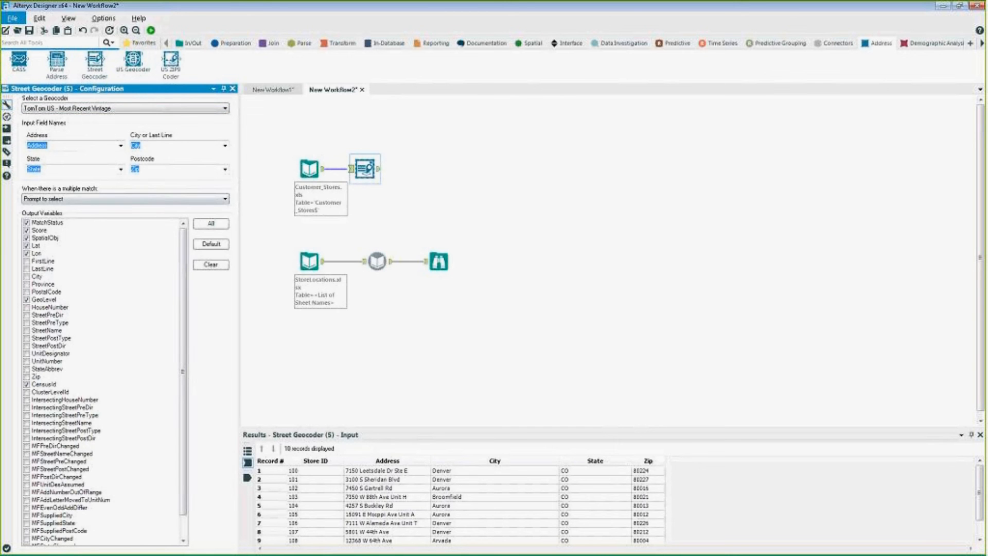
left_click(302, 171)
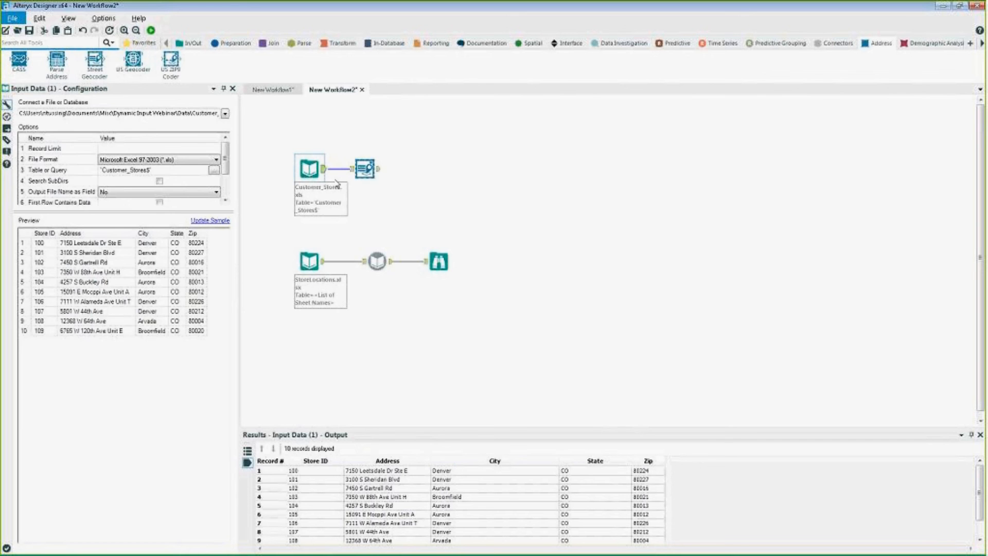
- Configure the Street Geocoder to output only SpatialObj and to return the 1st candidate for multiple matches
left_click(365, 169)
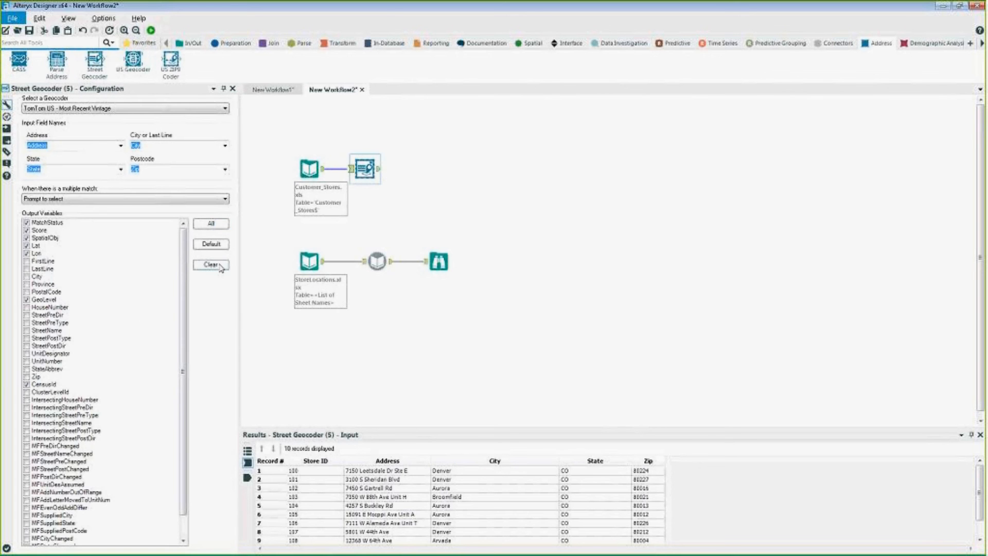
left_click(211, 264)
left_click(26, 238)
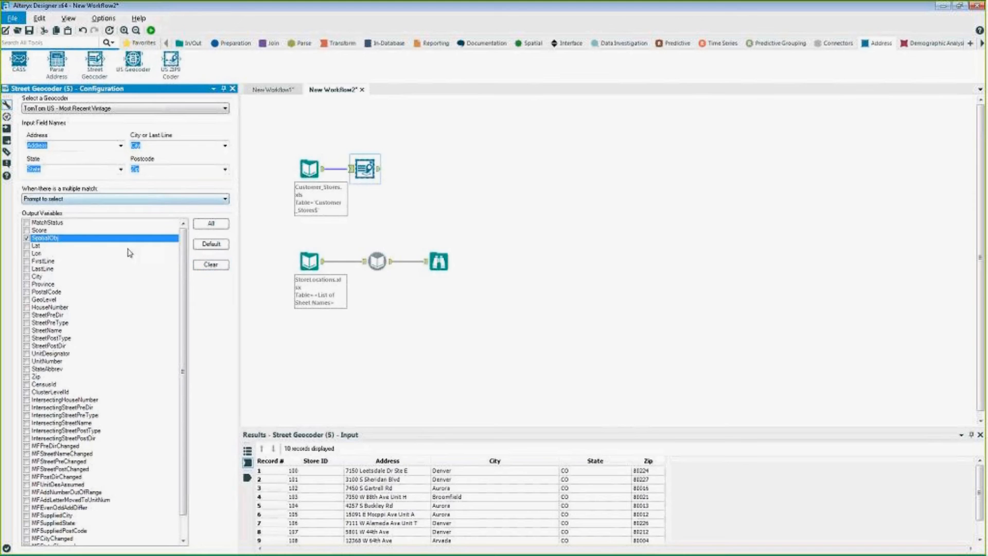
left_click(124, 199)
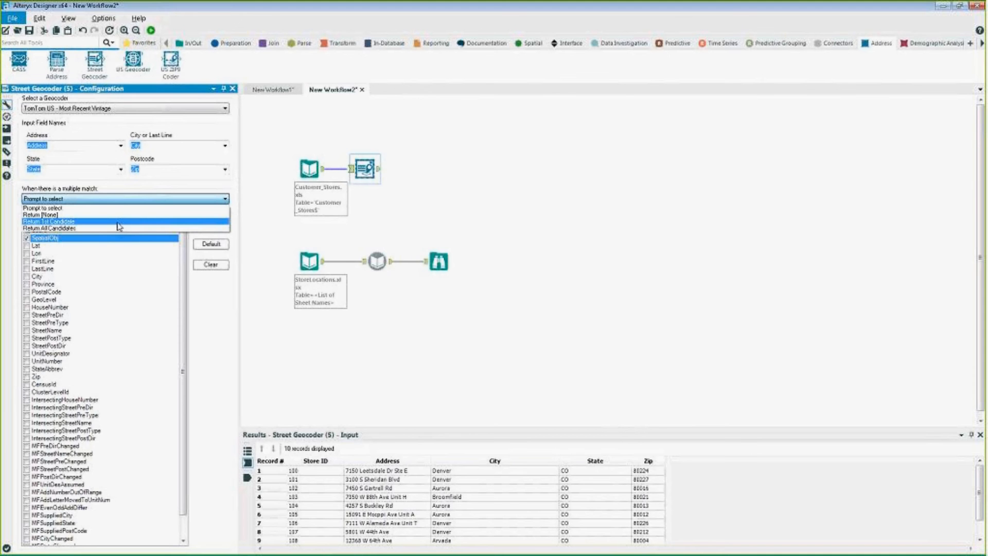
left_click(119, 221)
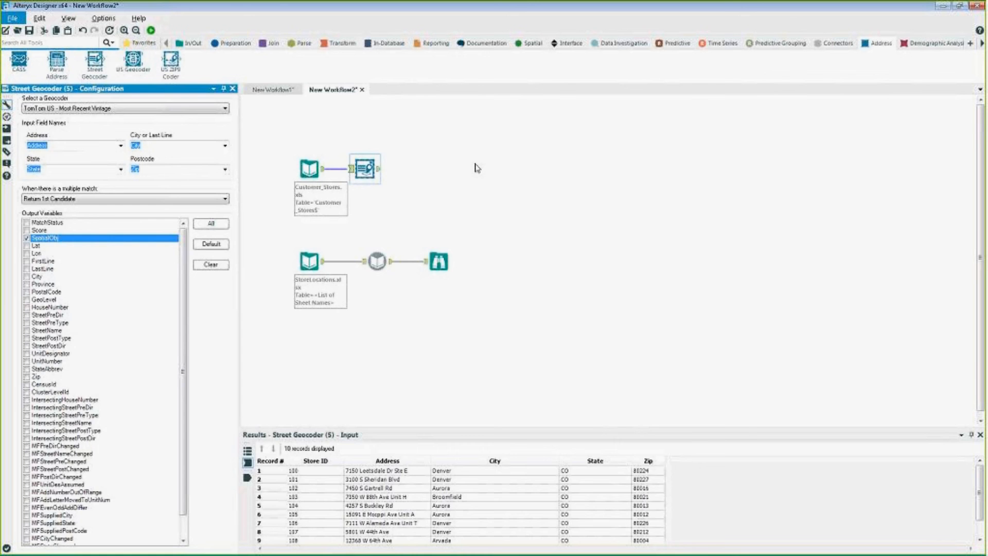
key("ctrl+r")
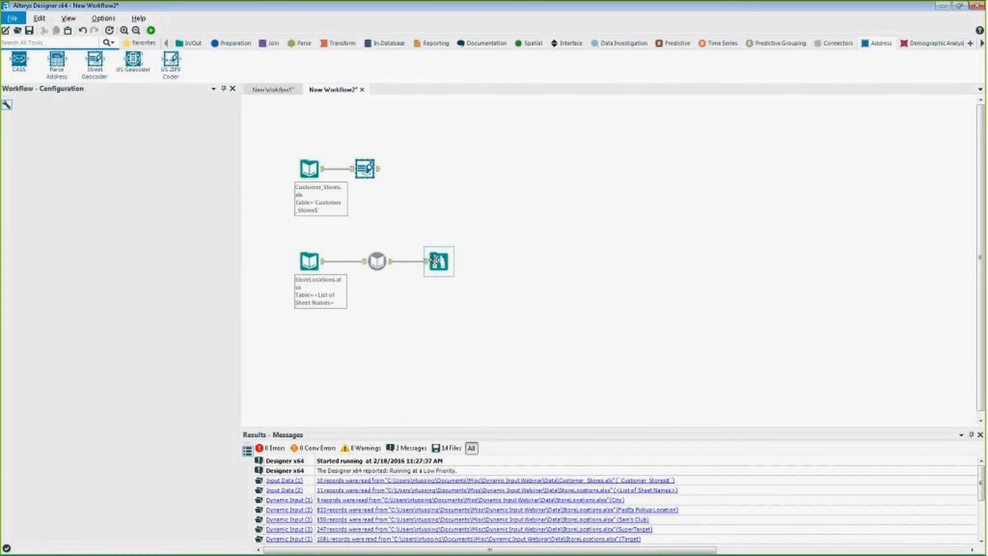
- Make room before the Browse tool and insert a Create Points tool after the Dynamic Input, using the Longitude and Latitude fields
left_click(423, 264)
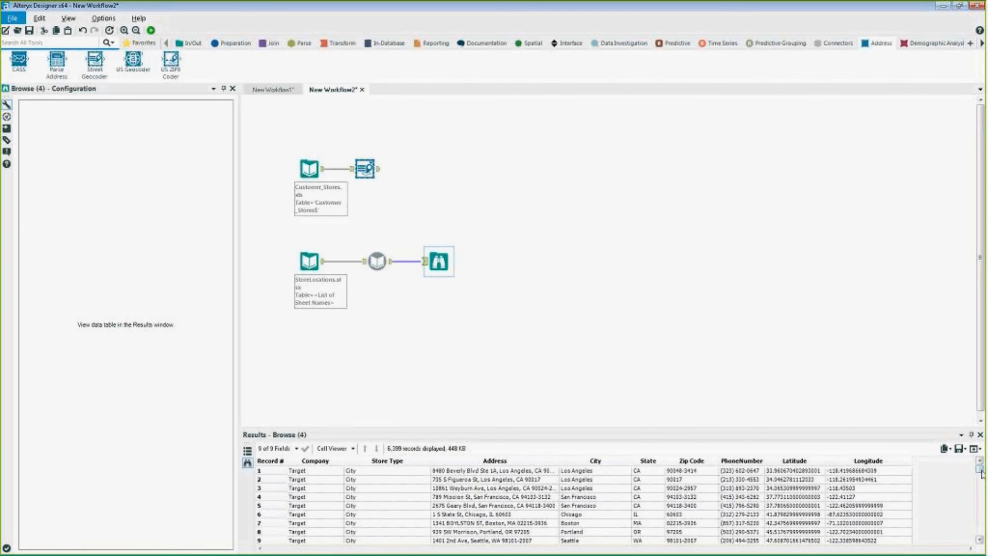
mouse_move(981, 471)
left_mouse_down()
mouse_move(981, 484)
mouse_move(981, 468)
left_mouse_up()
left_click(740, 338)
left_click_drag(434, 264, 496, 264)
left_click(531, 43)
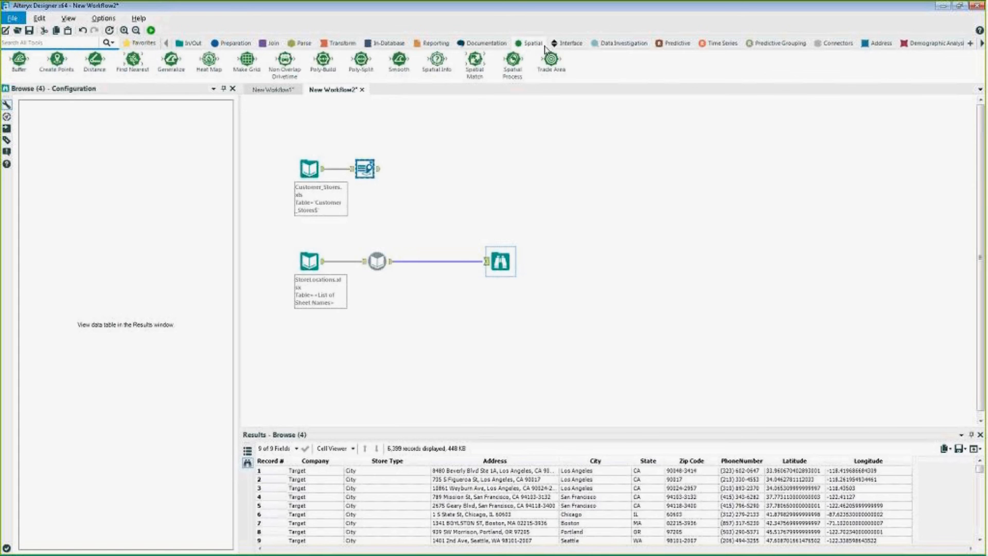
left_click_drag(57, 60, 434, 262)
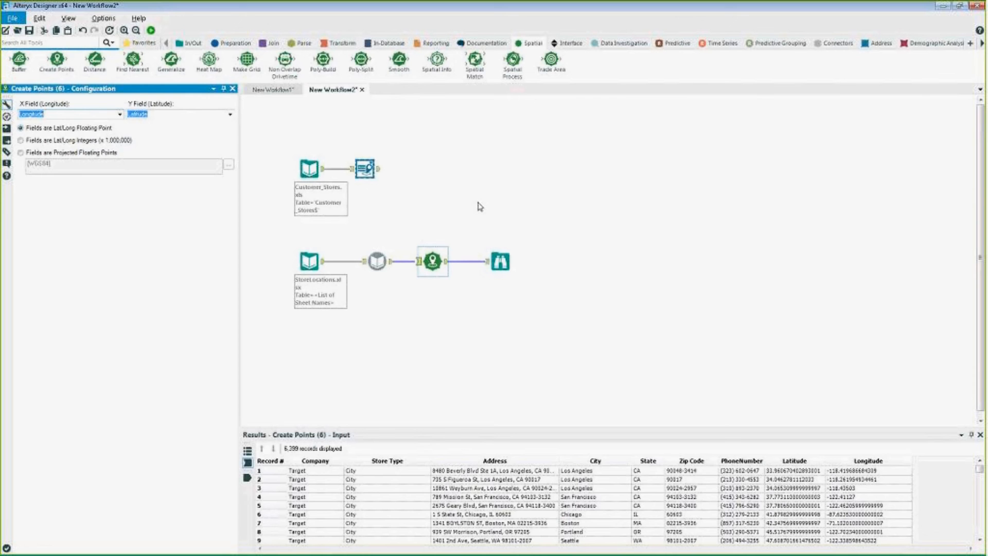
left_click(496, 199)
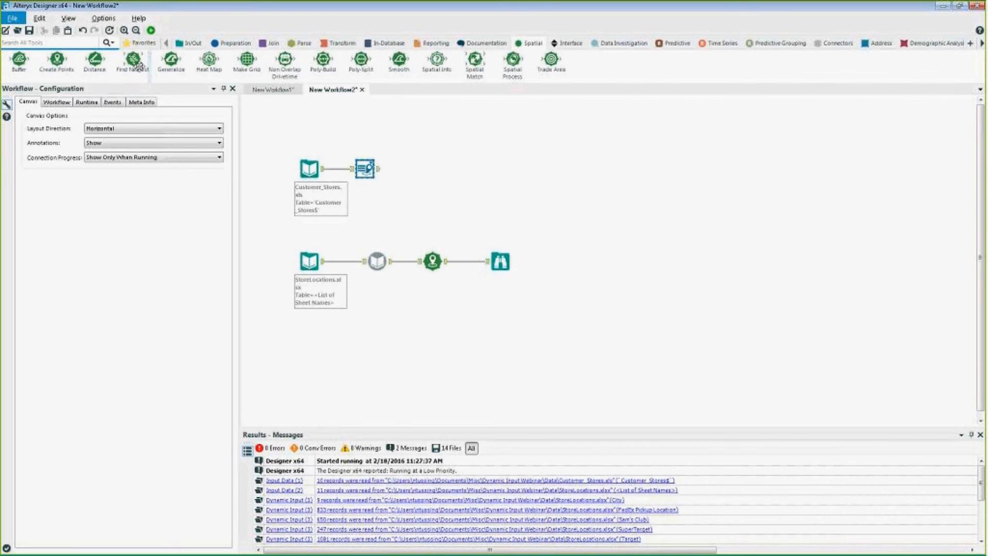
- Add a Browse tool after the Street Geocoder and run the workflow
left_click(142, 44)
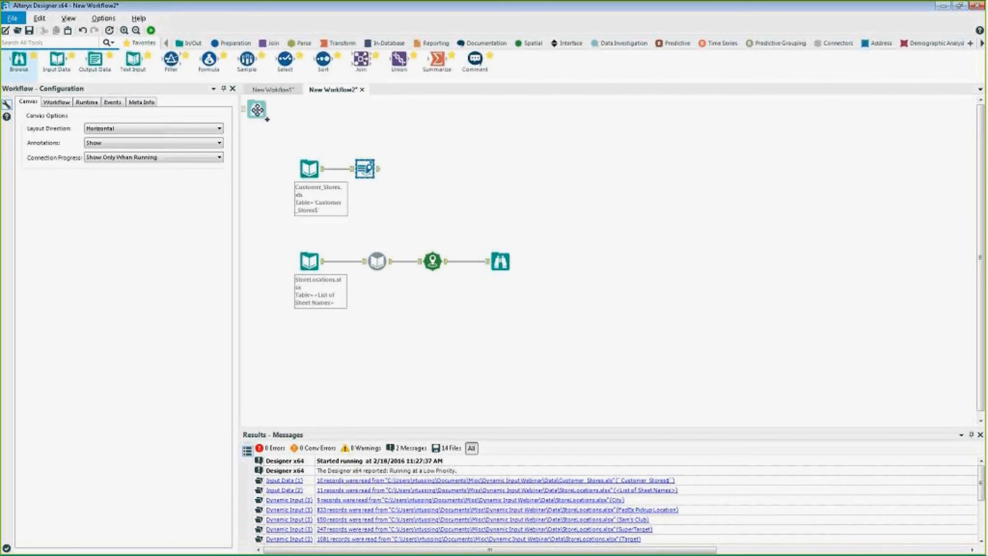
left_click_drag(17, 69, 420, 169)
key("ctrl+r")
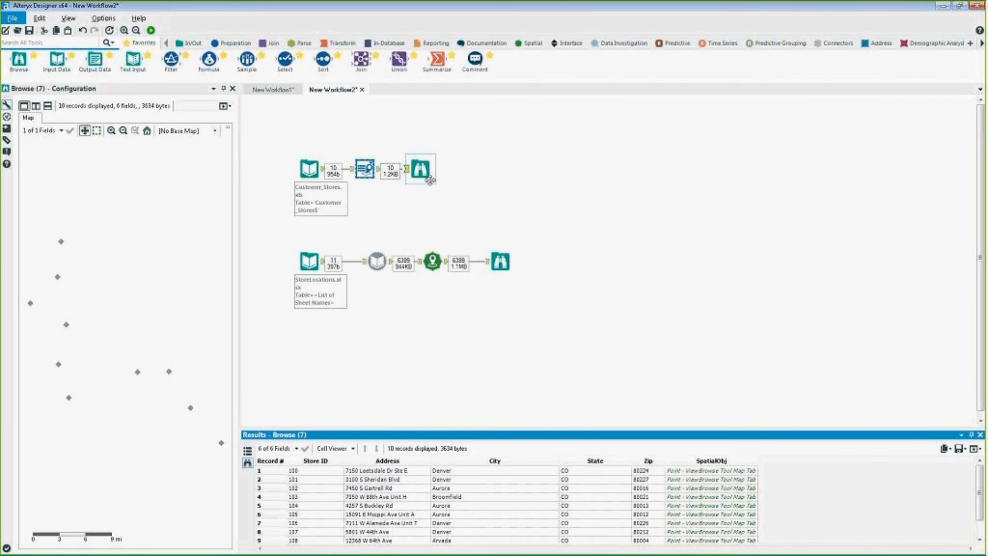
- Display the geocoded customer stores and the store location points over the TomTom US - Most Recent Vintage base map
left_click(185, 131)
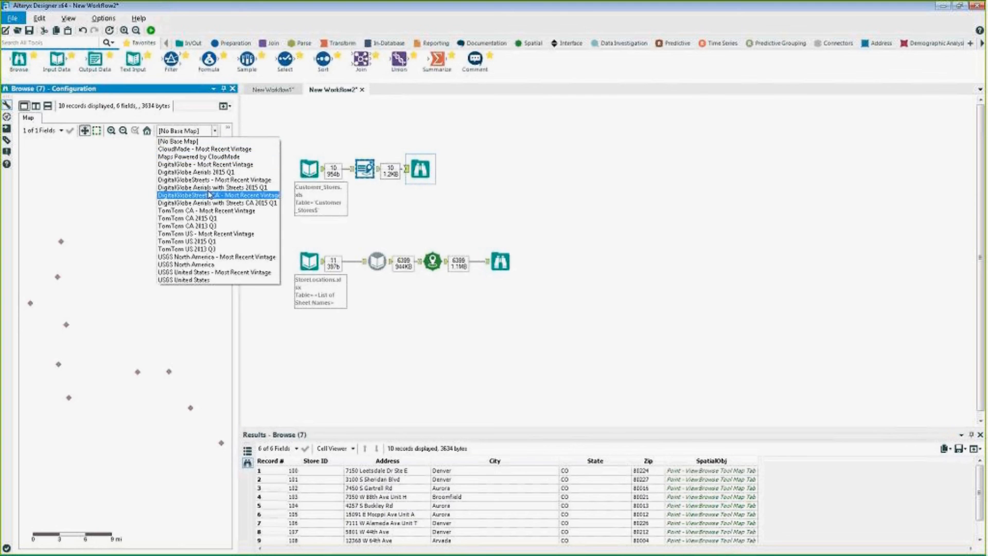
left_click(211, 235)
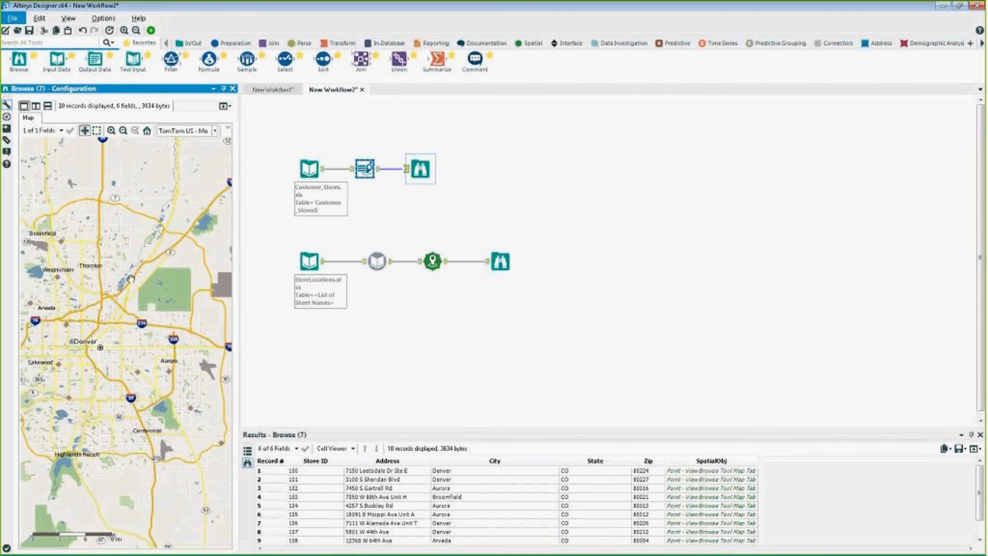
left_click(500, 262)
left_click(213, 131)
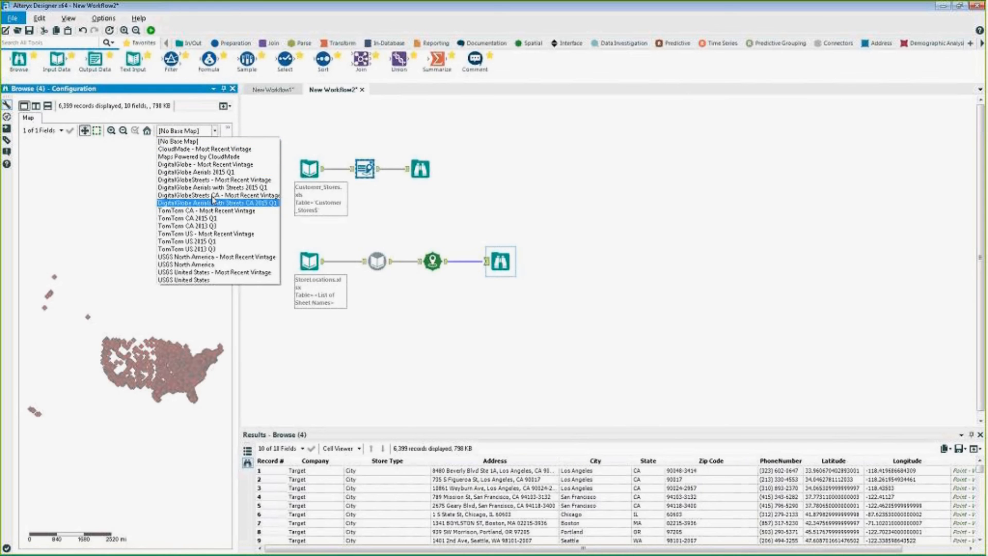
left_click(216, 234)
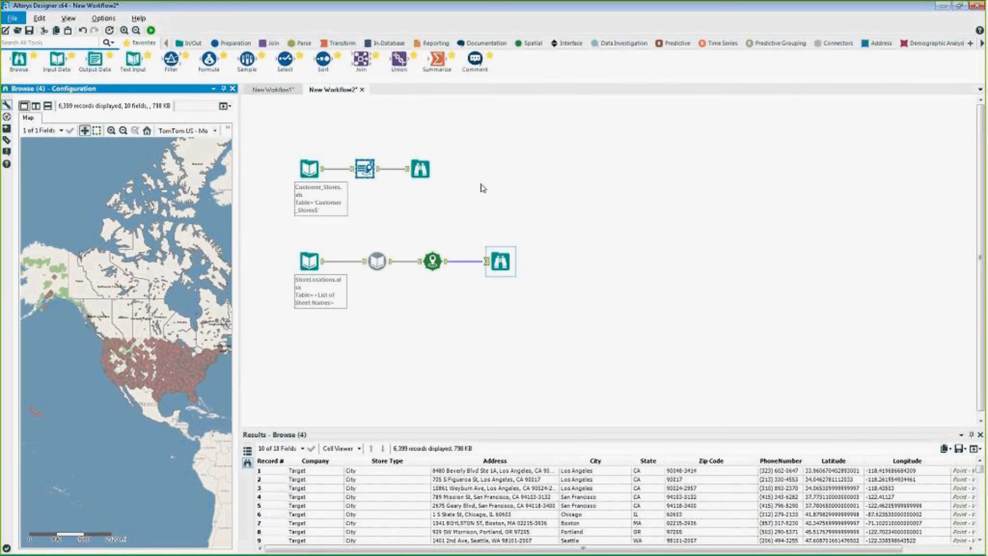
- Add a Find Nearest tool to the canvas between the customer store and store location streams
left_click(532, 44)
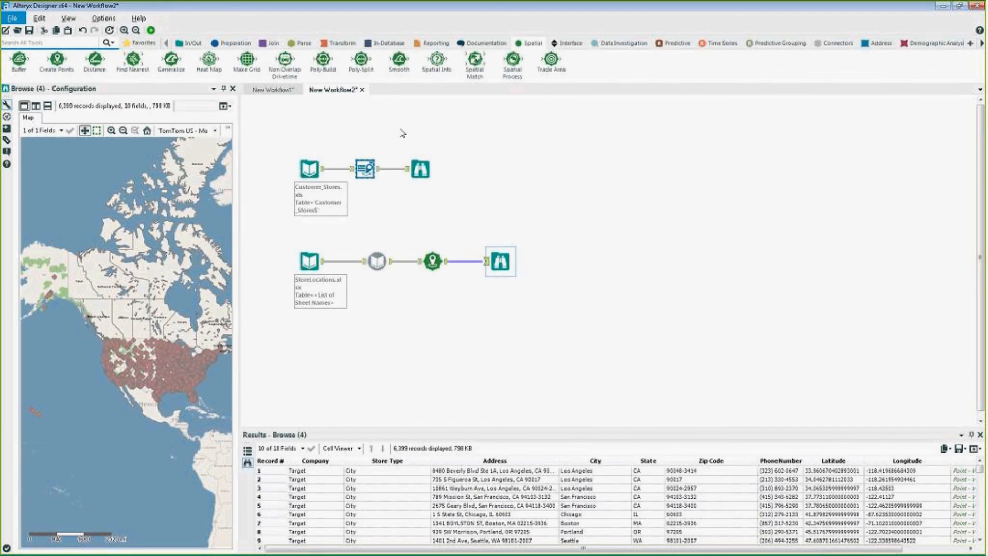
left_click_drag(132, 59, 518, 205)
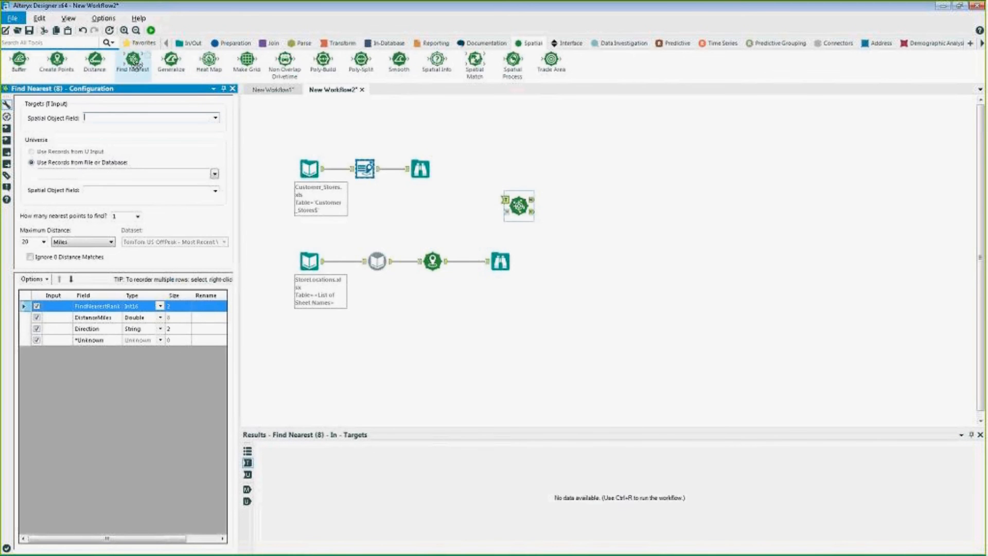
mouse_move(135, 63)
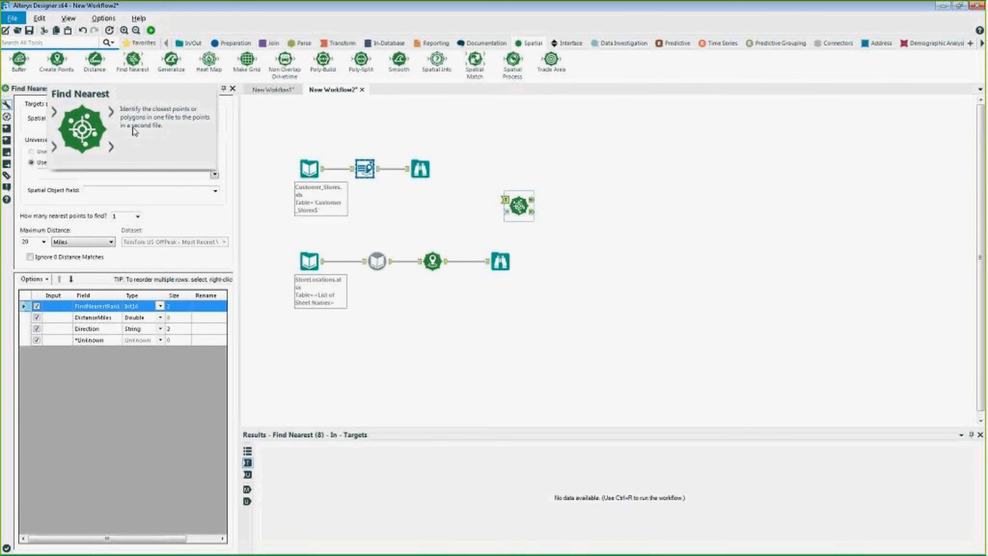
left_click(485, 141)
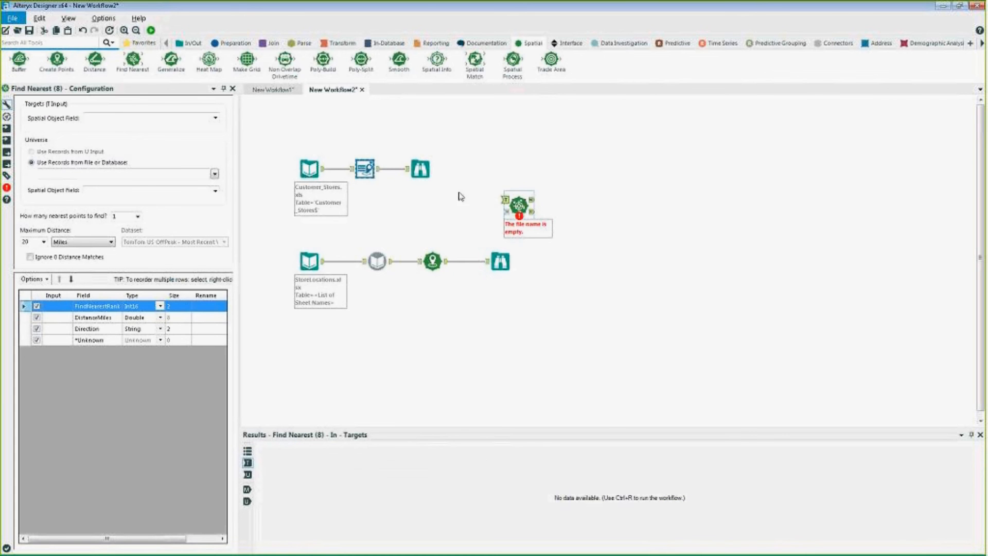
- Connect Create Points as the Find Nearest targets and Street Geocoder as its universe, using Centroid and SpatialObj as spatial fields
left_click_drag(447, 262, 506, 199)
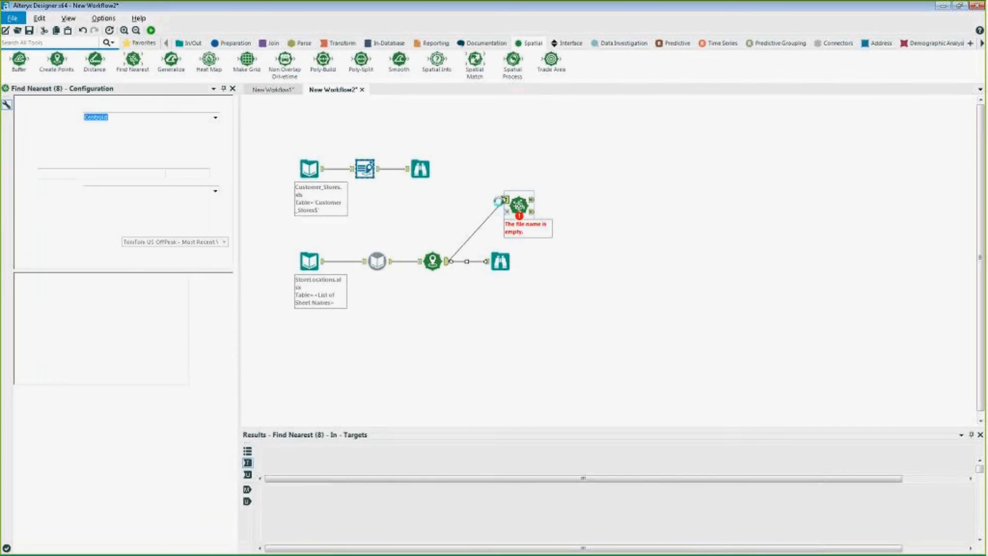
left_click_drag(379, 170, 504, 212)
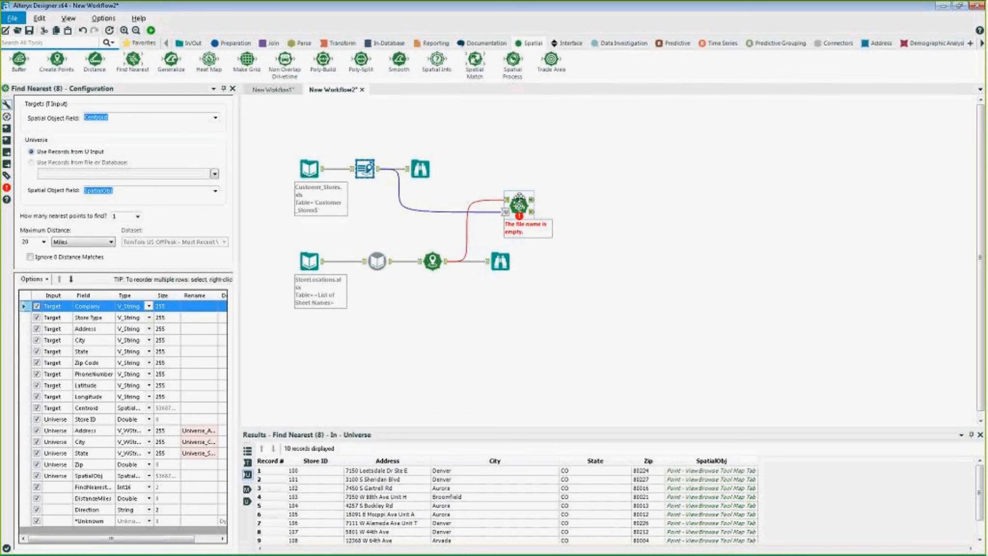
left_click(432, 262)
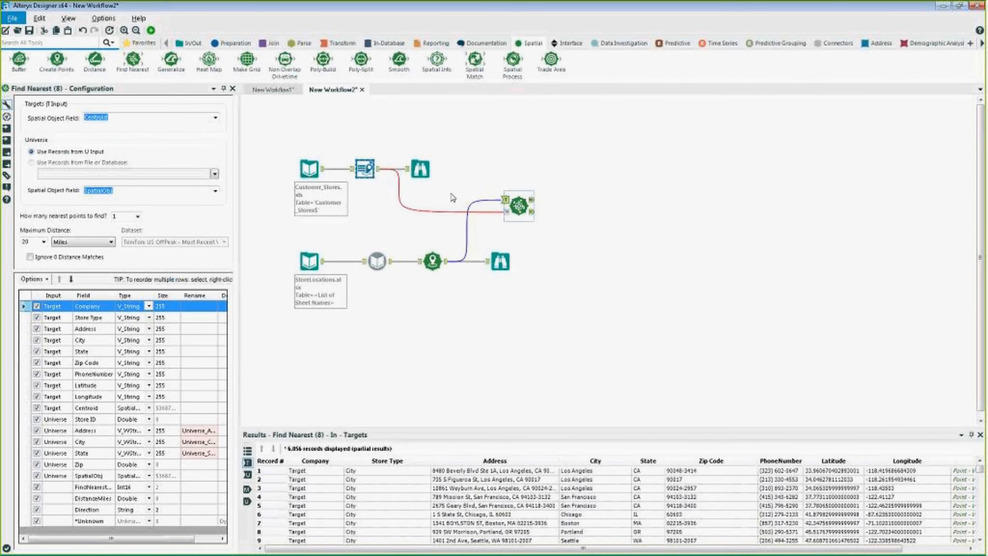
left_click(215, 121)
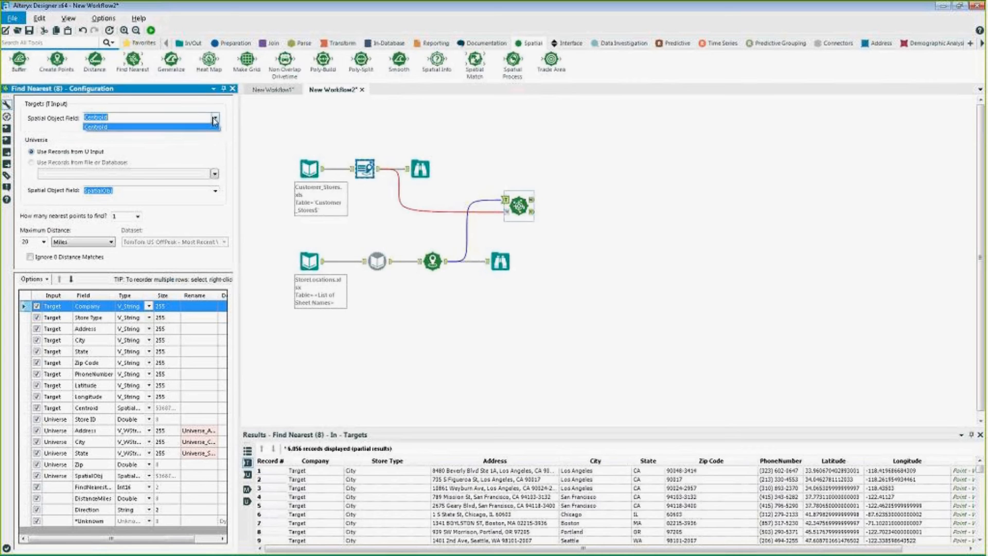
left_click(103, 189)
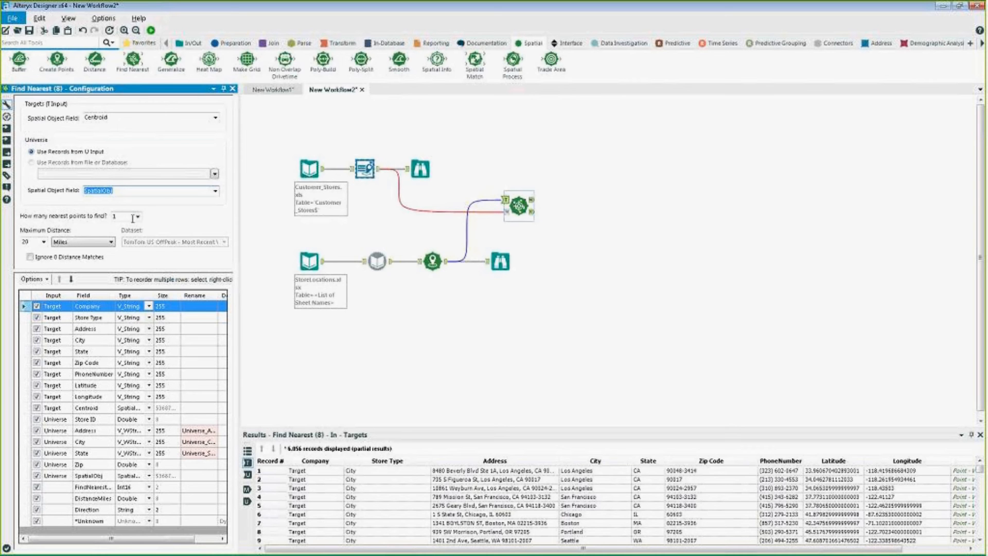
left_click(690, 181)
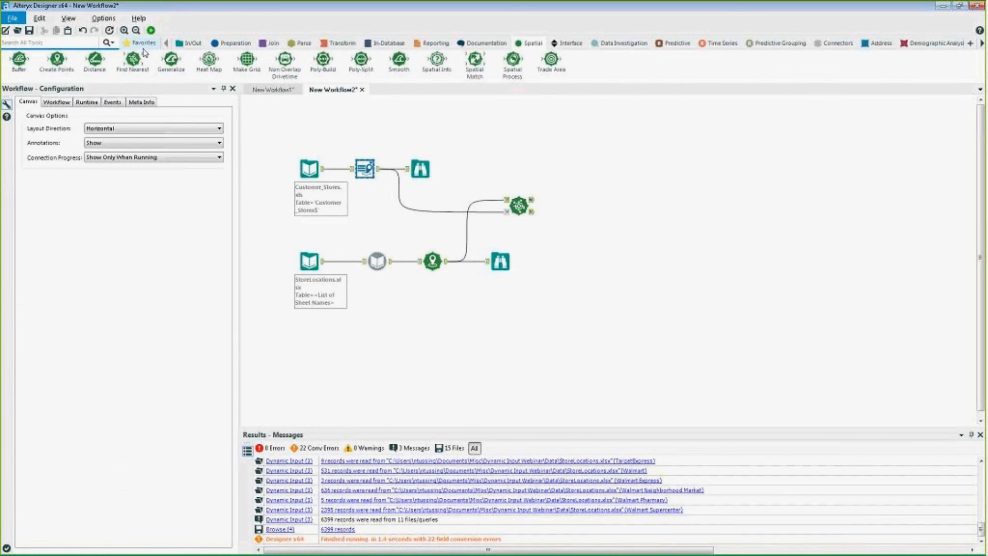
- Connect a Browse tool to the matched output of Find Nearest and run the workflow
left_click(144, 43)
left_click_drag(16, 68, 618, 210)
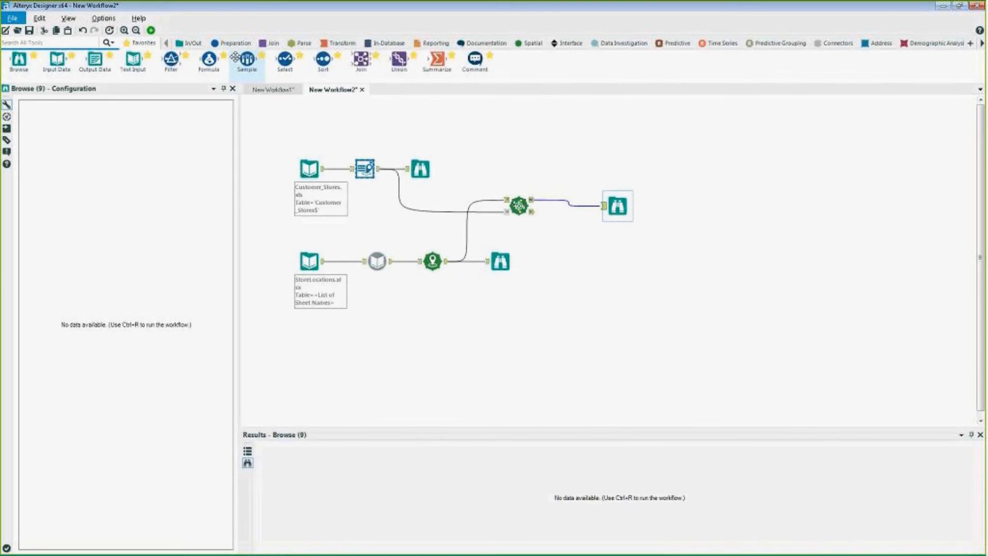
left_click(151, 31)
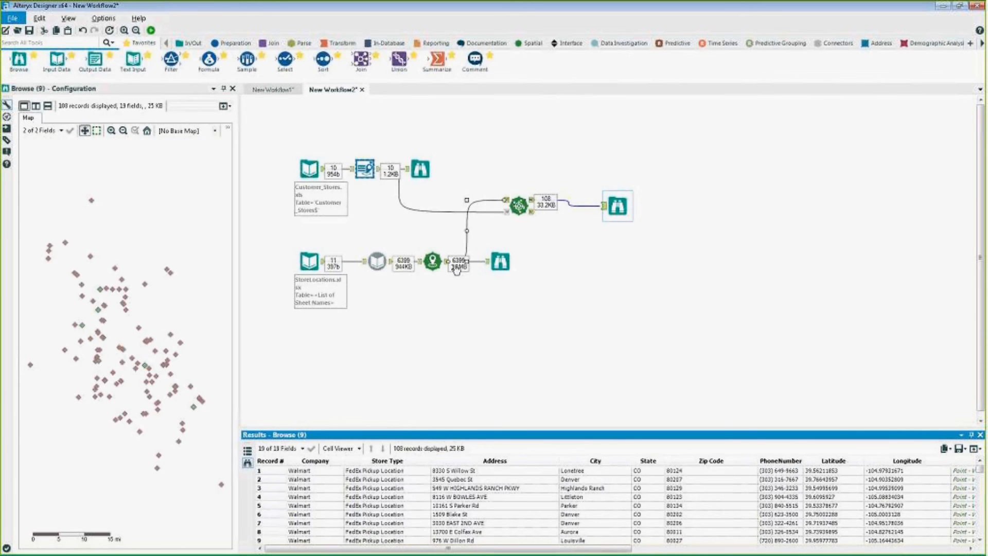
left_click(421, 248)
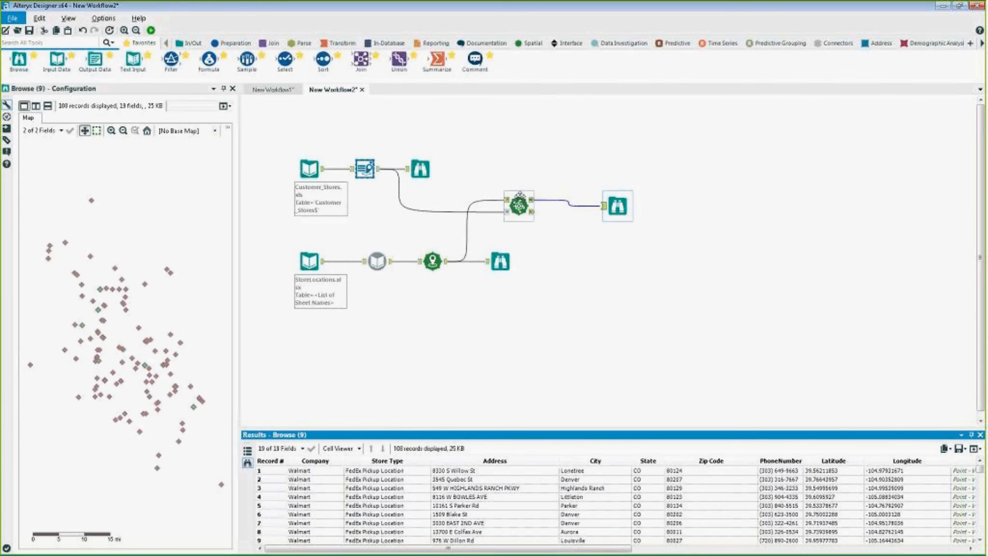
- Display the Find Nearest matches over the TomTom US - Most Recent Vintage base map
left_click(620, 206)
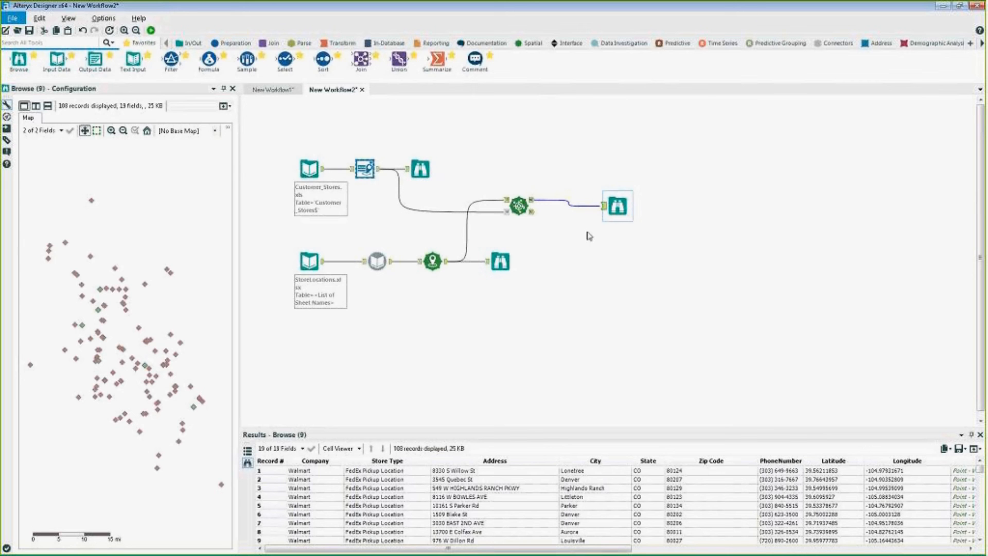
left_click(211, 131)
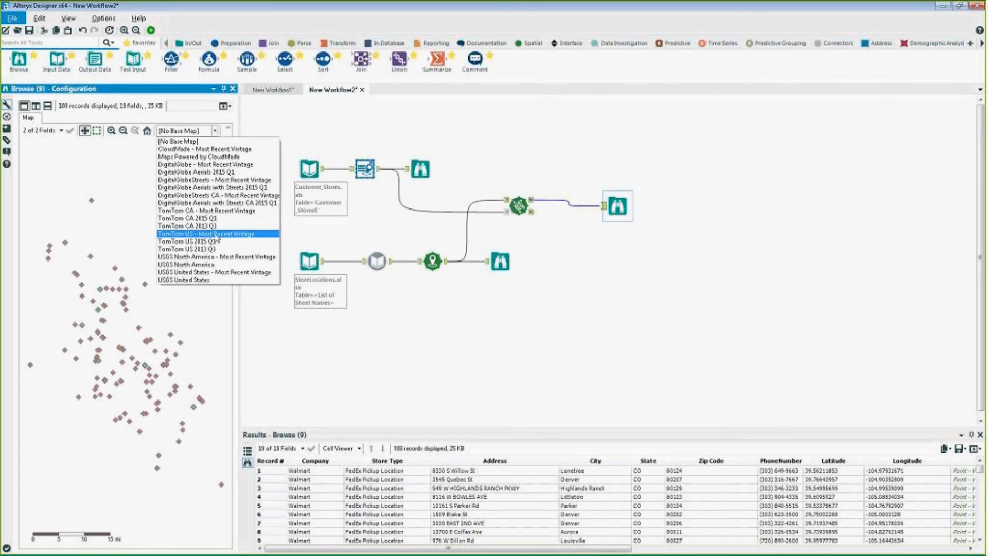
left_click(215, 234)
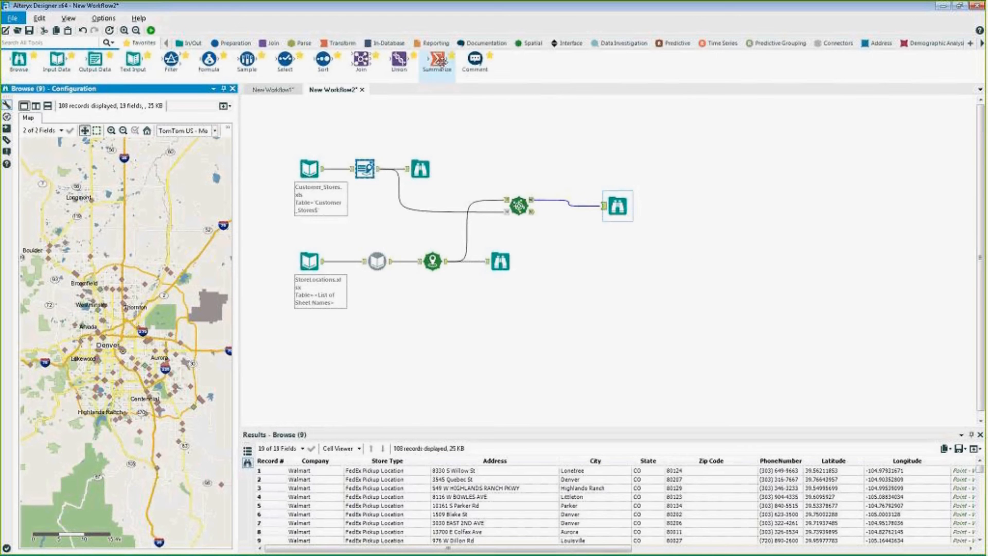
- Insert a Summarize tool between Find Nearest and its Browse, grouping by Store ID and Company
left_click_drag(440, 62, 569, 208)
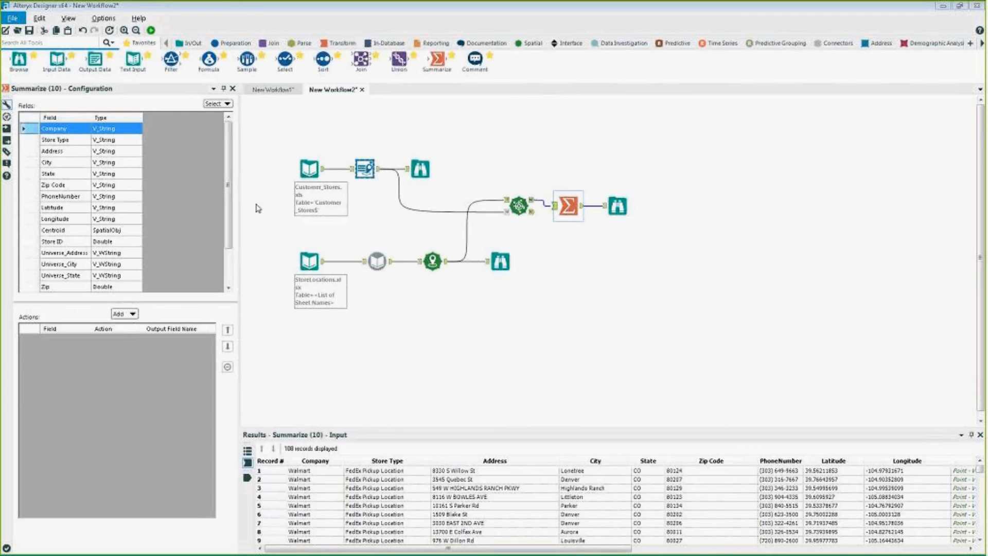
left_click(96, 241)
left_click(119, 314)
left_click(147, 330)
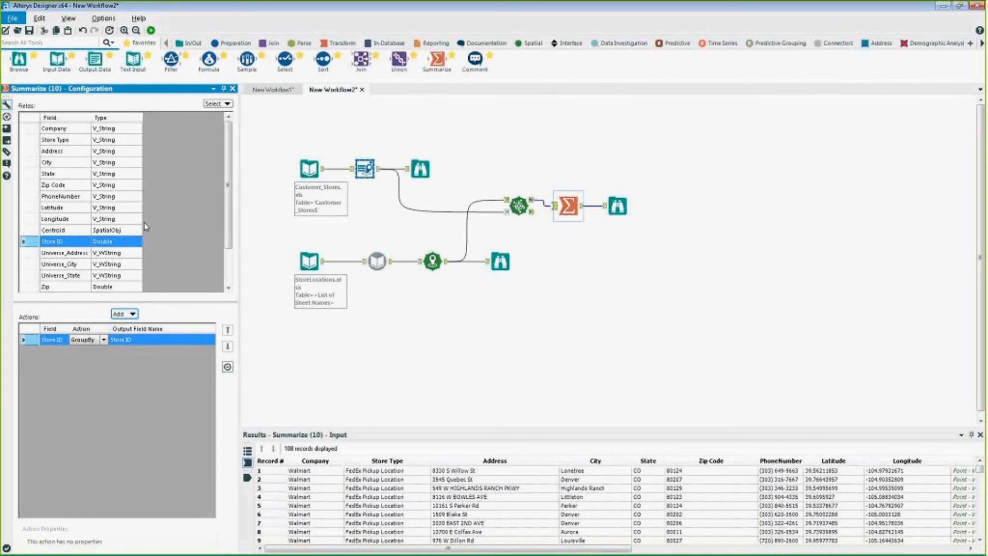
left_click(78, 129)
left_click(133, 315)
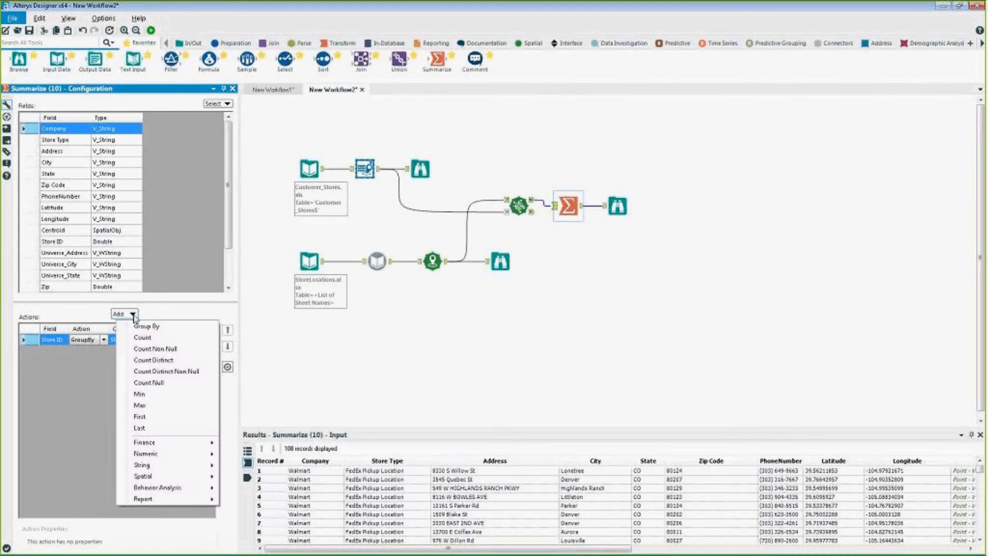
left_click(205, 326)
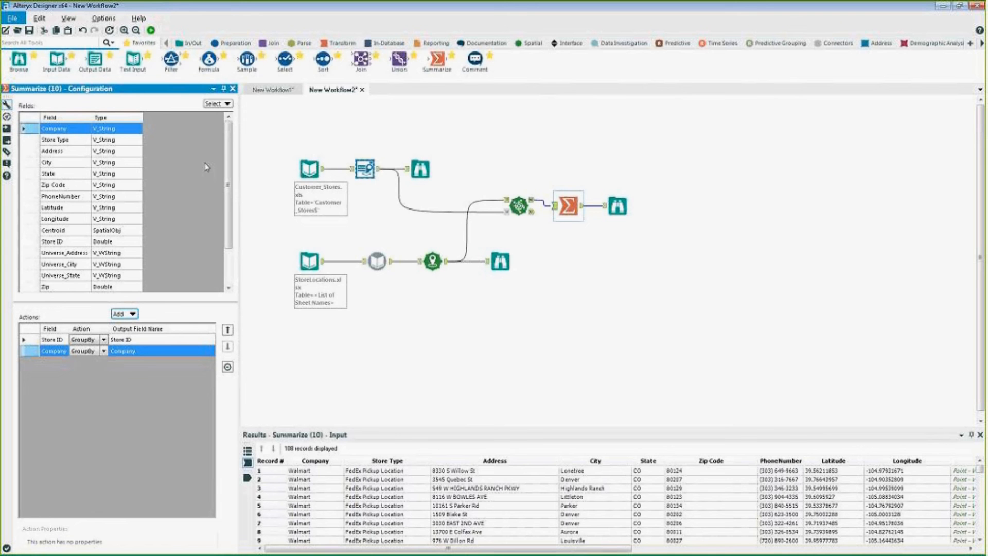
- Add a Count action on Company to the Summarize tool and run the workflow
left_click(126, 314)
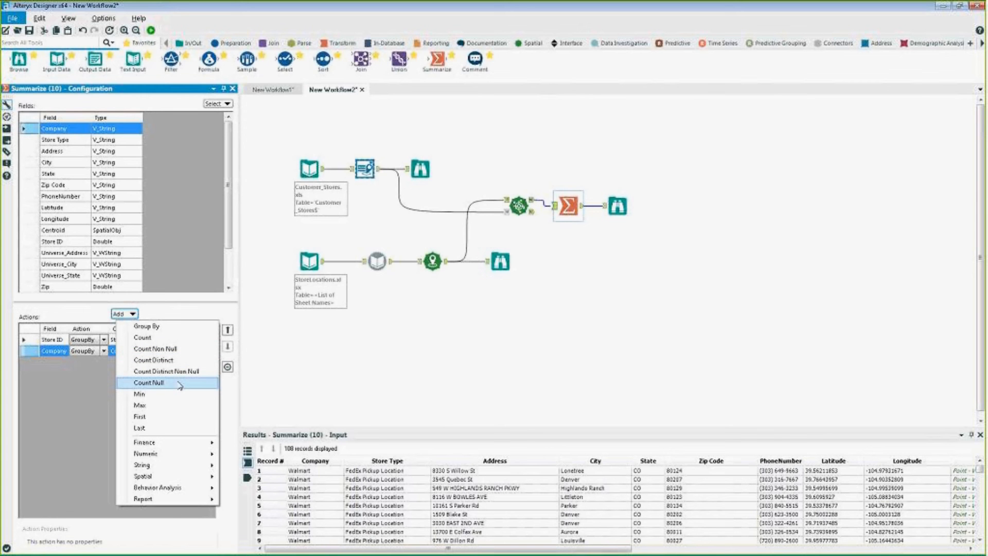
left_click(156, 341)
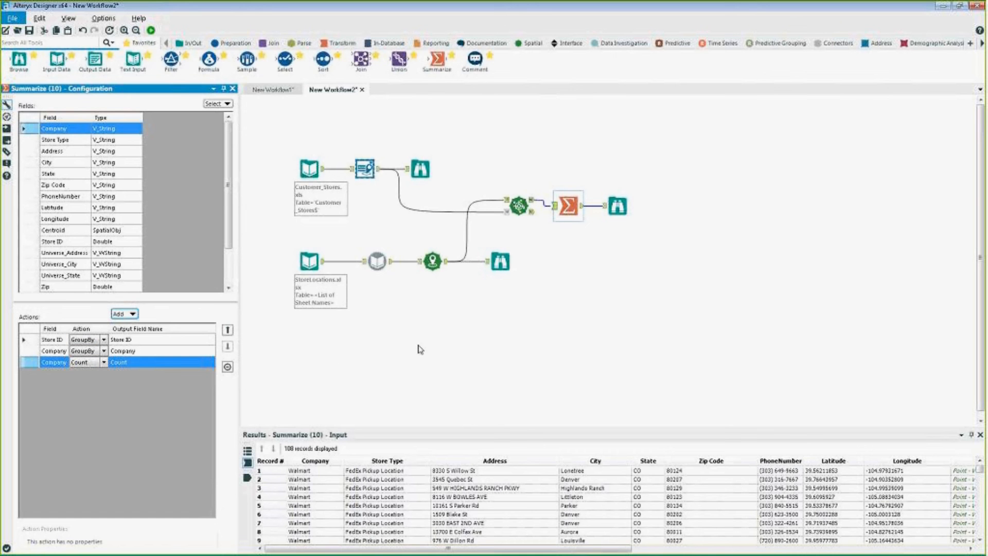
left_click(608, 285)
left_click(151, 30)
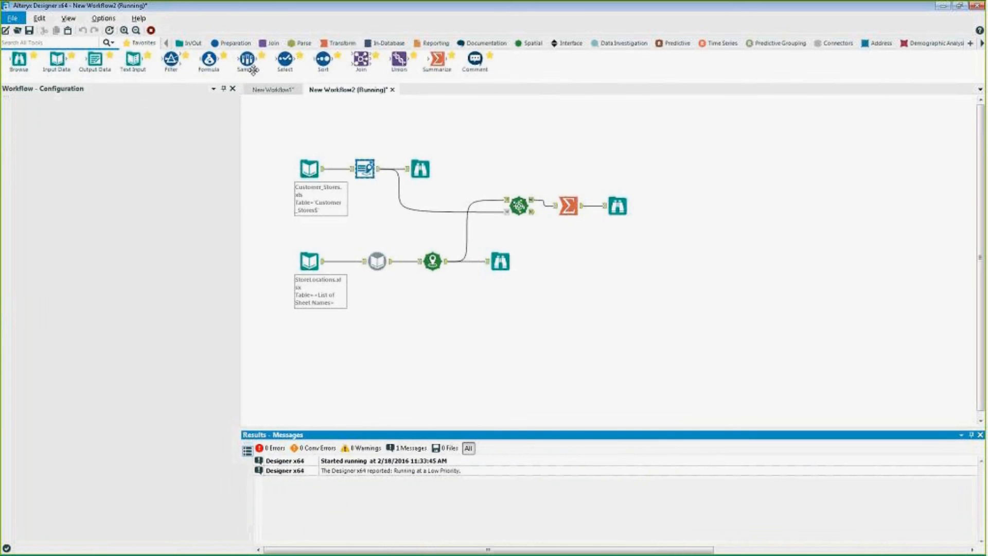
- Examine the summarized Target and Walmart counts for each customer Store ID
left_click(619, 199)
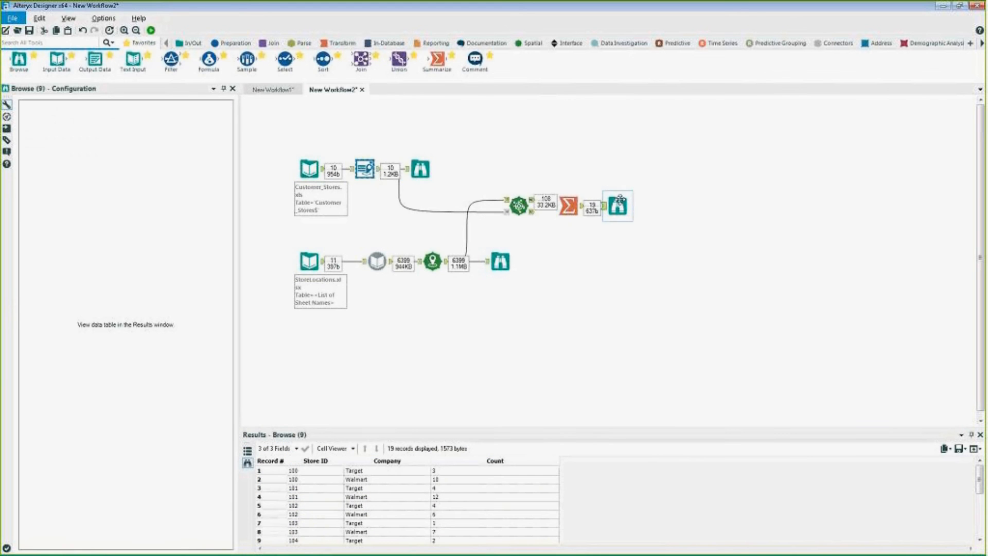
left_click(299, 471)
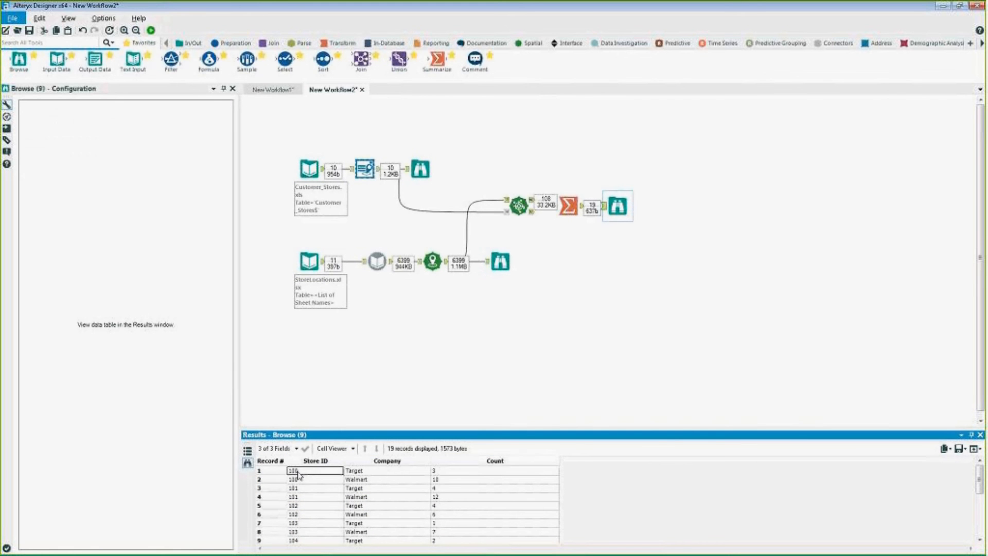
left_click(303, 480)
left_click(435, 478)
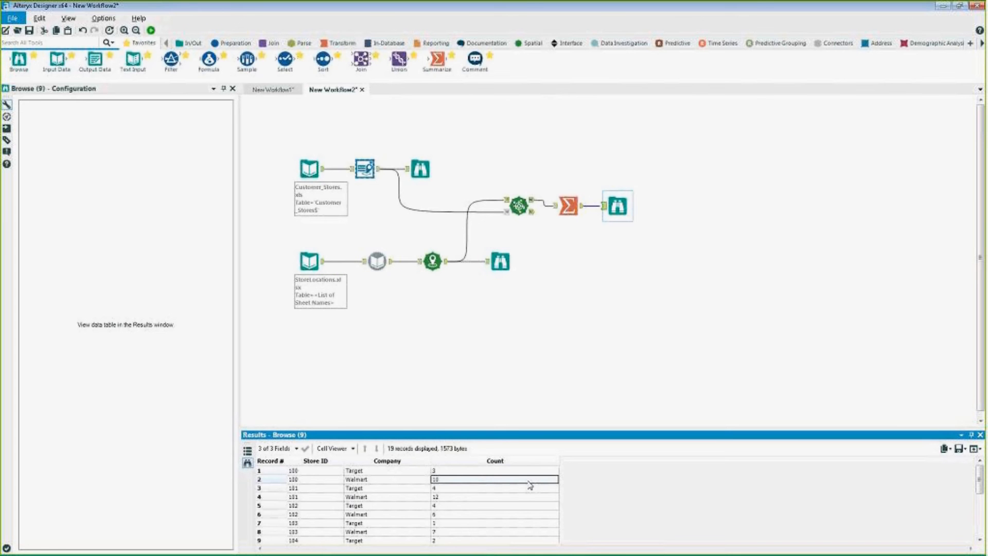
left_click(308, 488)
left_click(325, 523)
left_click(722, 216)
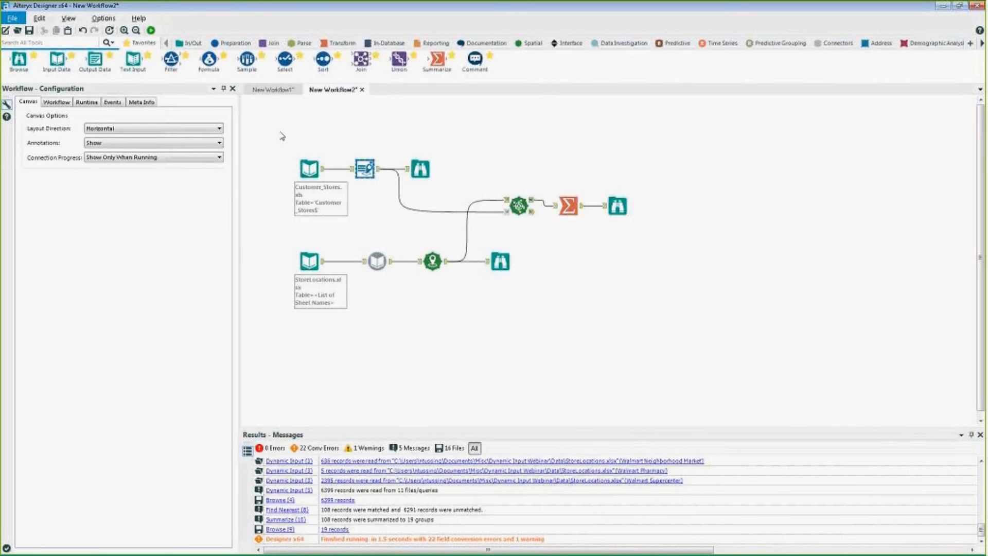
- Review the Dynamic Input configuration and the target and universe connections and settings of the Find Nearest tool
left_click(379, 253)
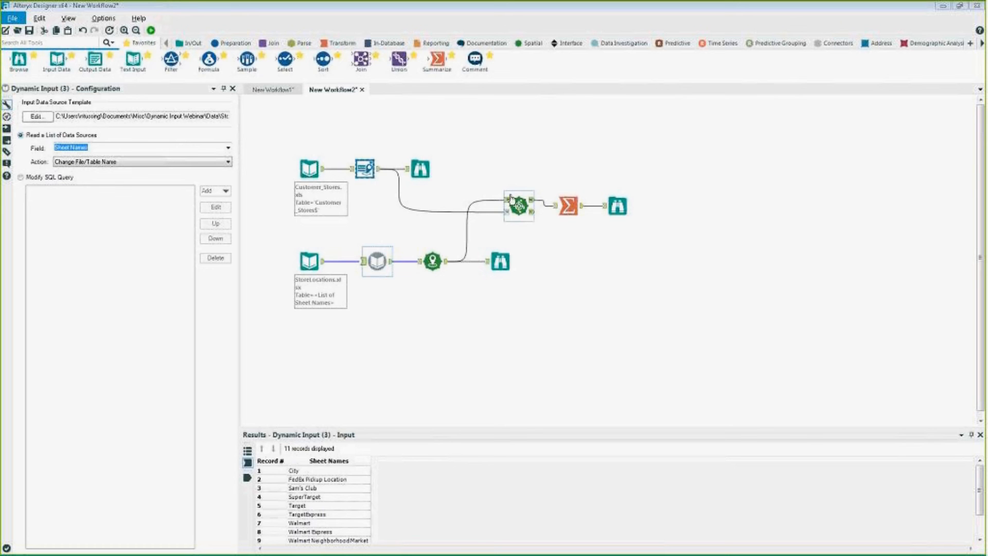
left_click(405, 174)
left_click(377, 175)
left_click(505, 204)
left_click(419, 169)
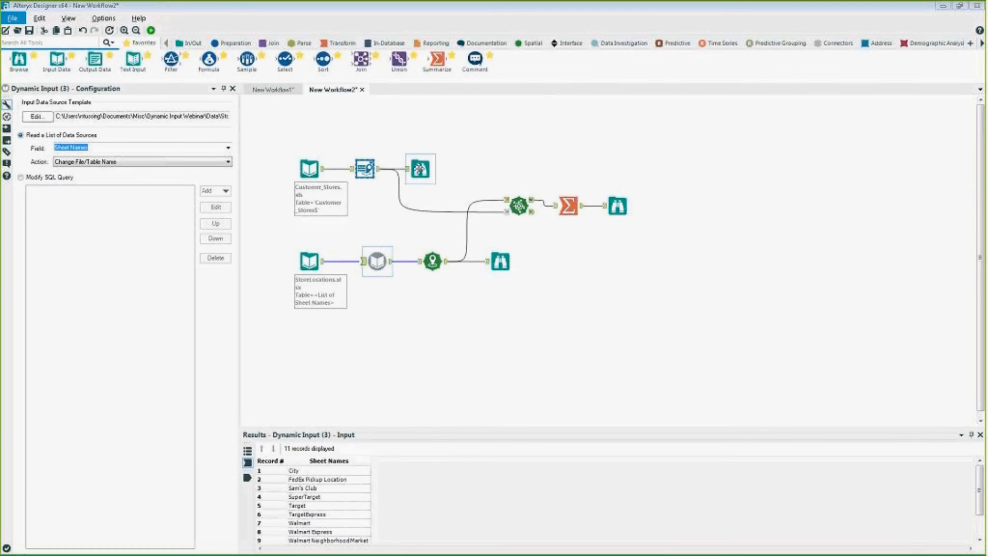
left_click(519, 205)
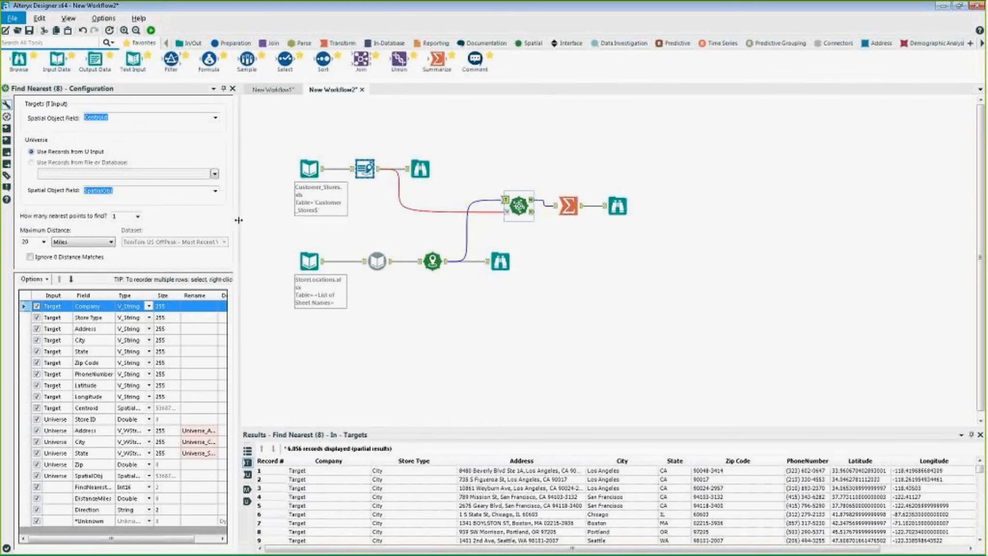
left_click(504, 202)
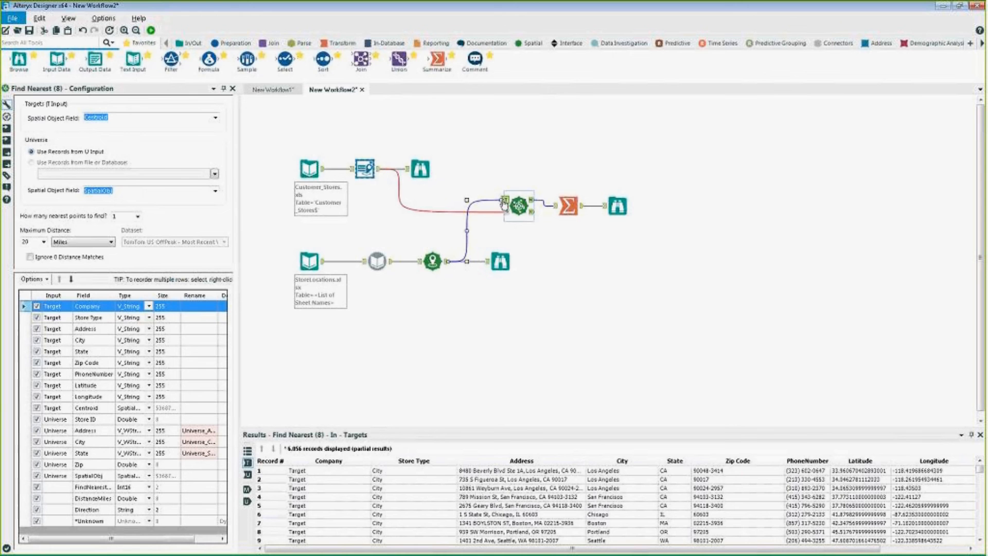
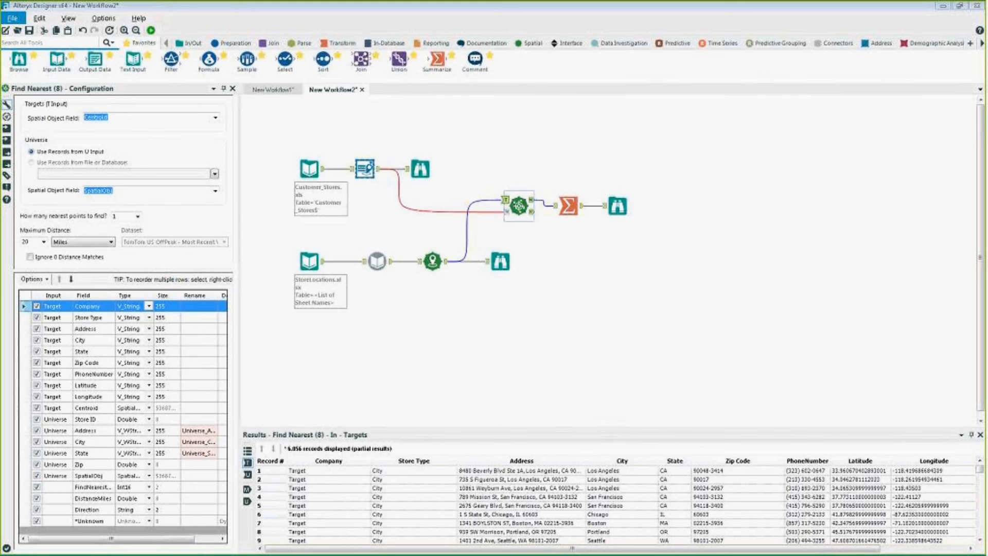
- Review the StoreLocations.xlsx sheet-name input, and compare the records entering Find Nearest as targets and universe
left_click(310, 262)
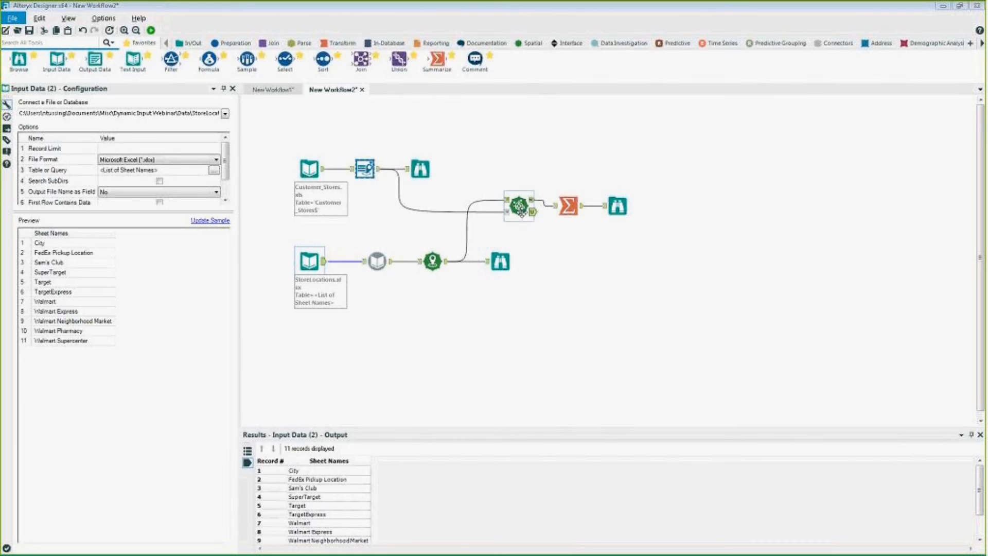
left_click(519, 208)
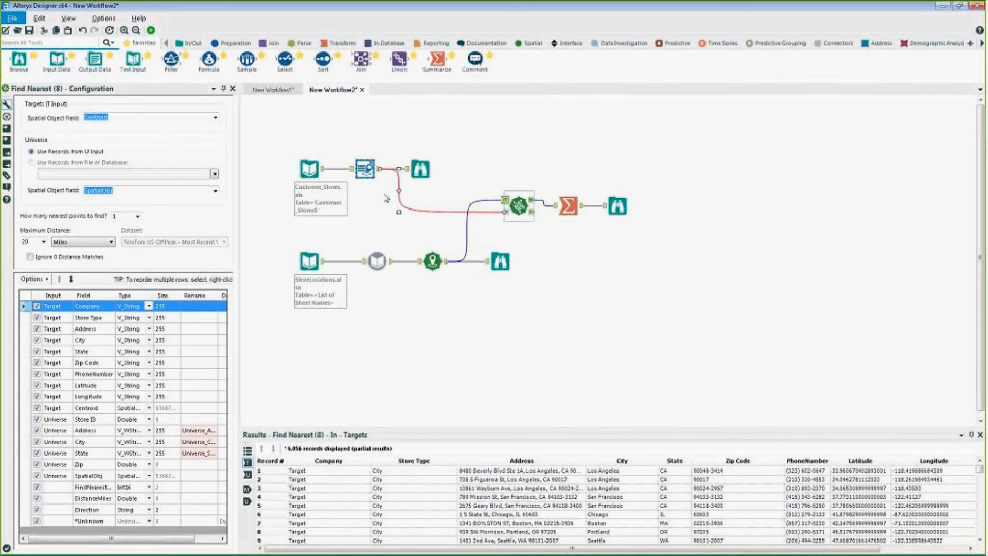
left_click(506, 214)
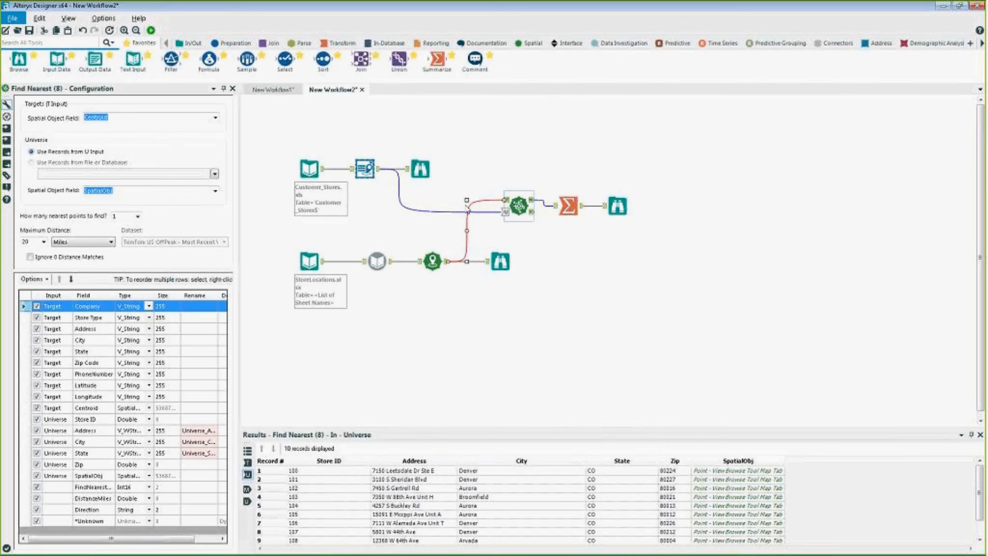
left_click(401, 194)
left_click(506, 201)
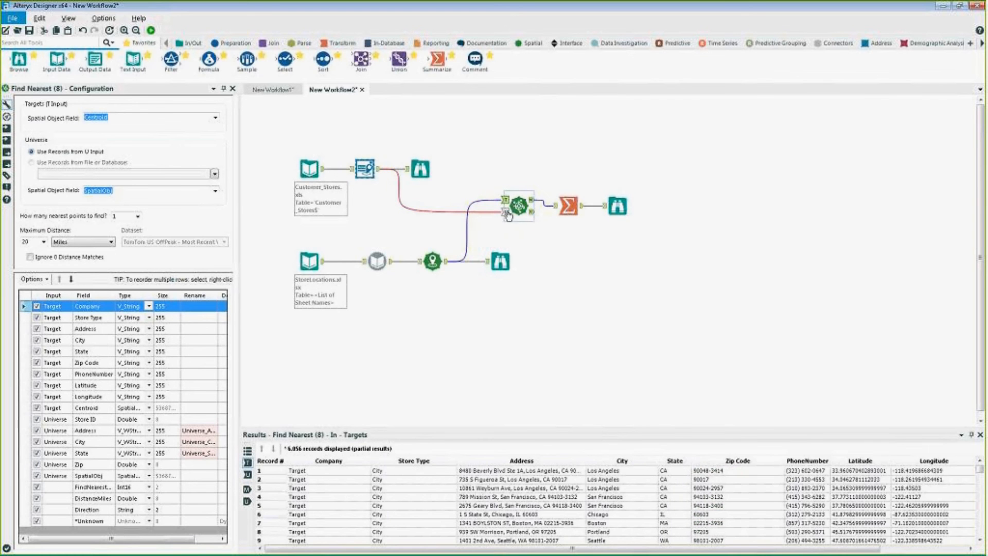
left_click(507, 212)
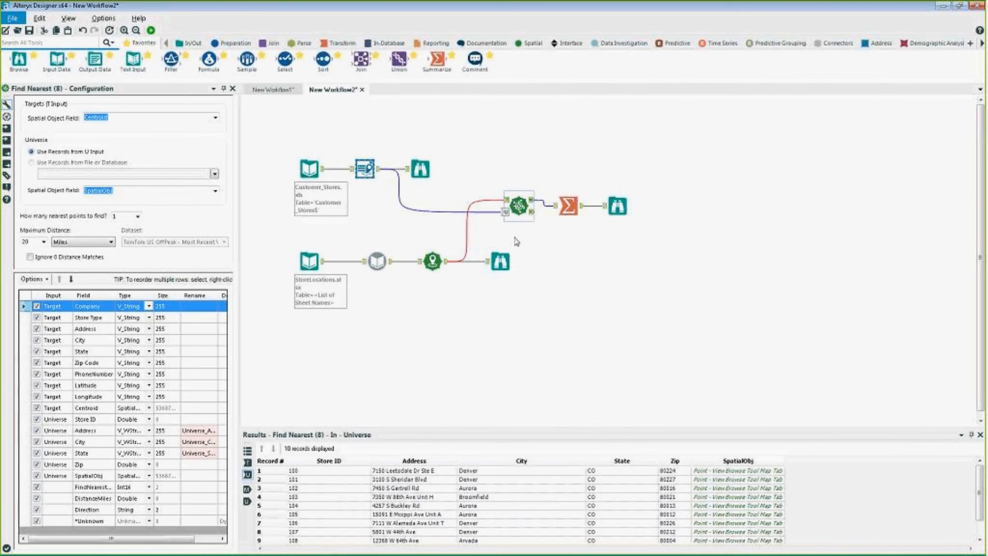
- Examine the matched and unmatched output records of the Find Nearest tool against its target and universe inputs
left_click(533, 205)
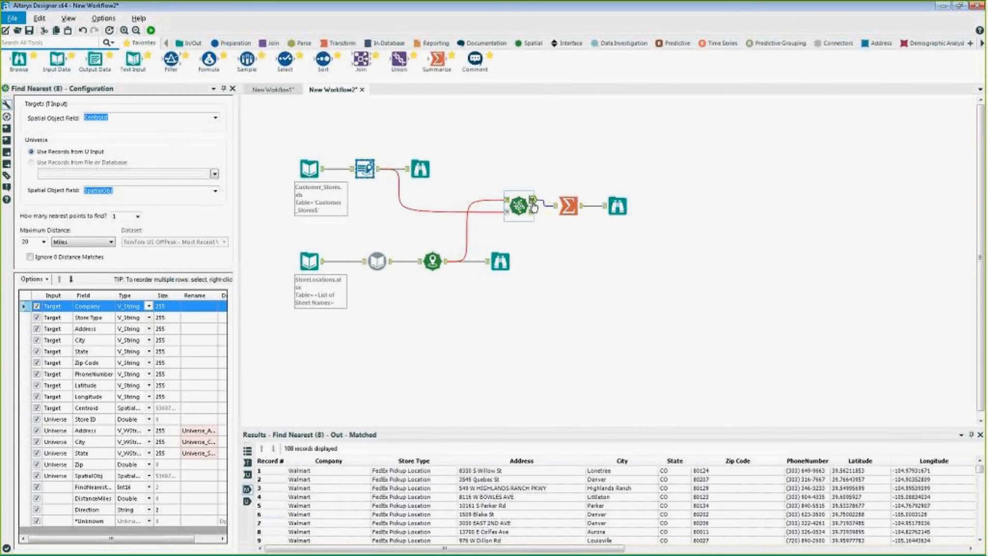
left_click(532, 212)
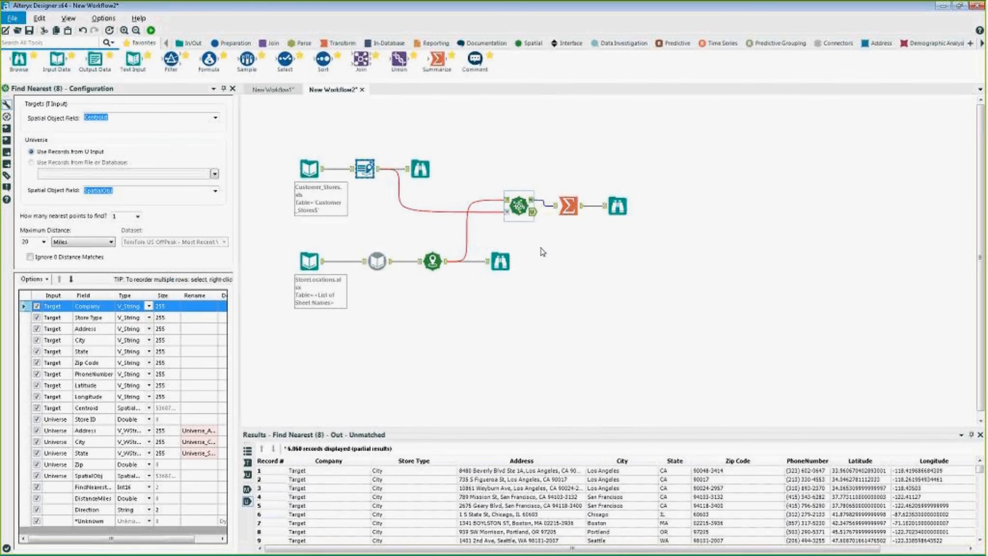
left_click(533, 200)
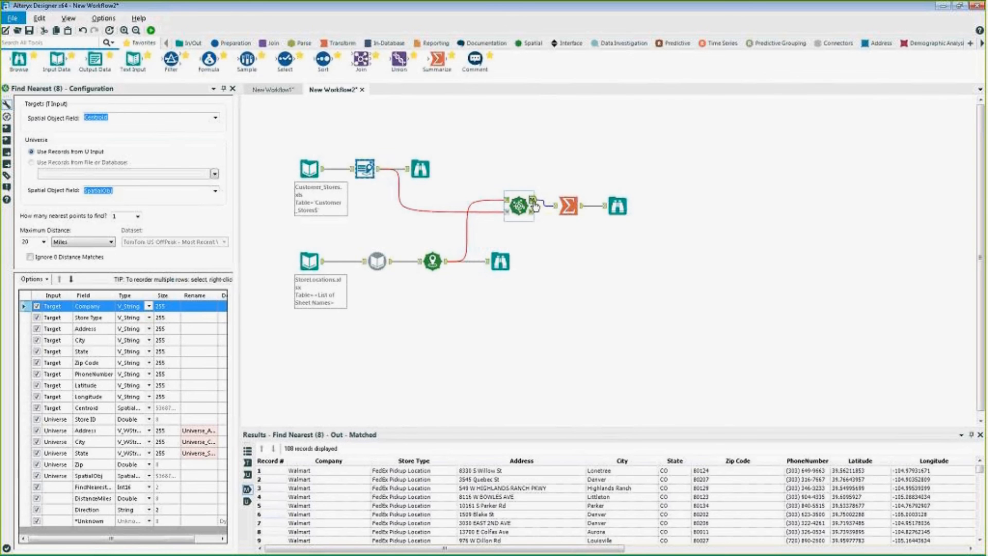
left_click(505, 199)
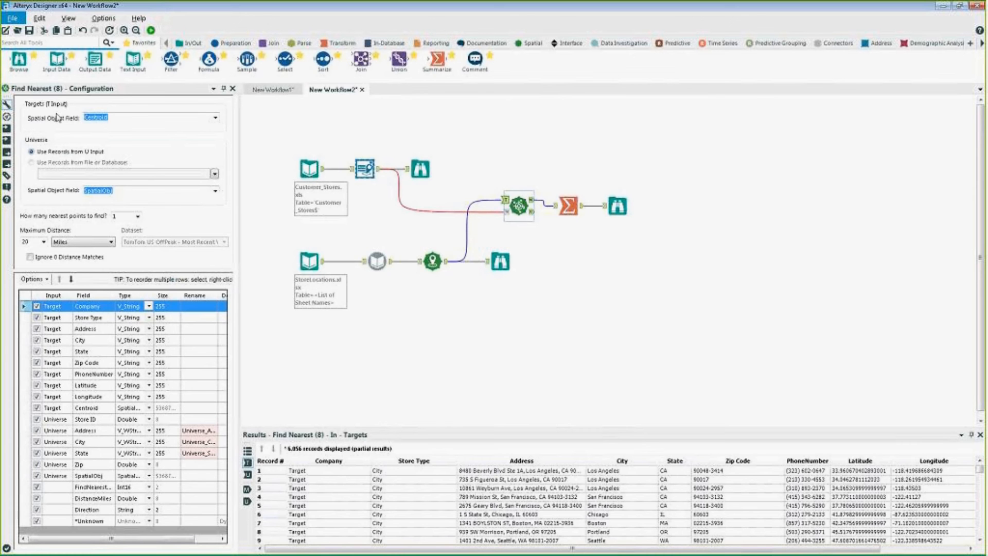
left_click(506, 212)
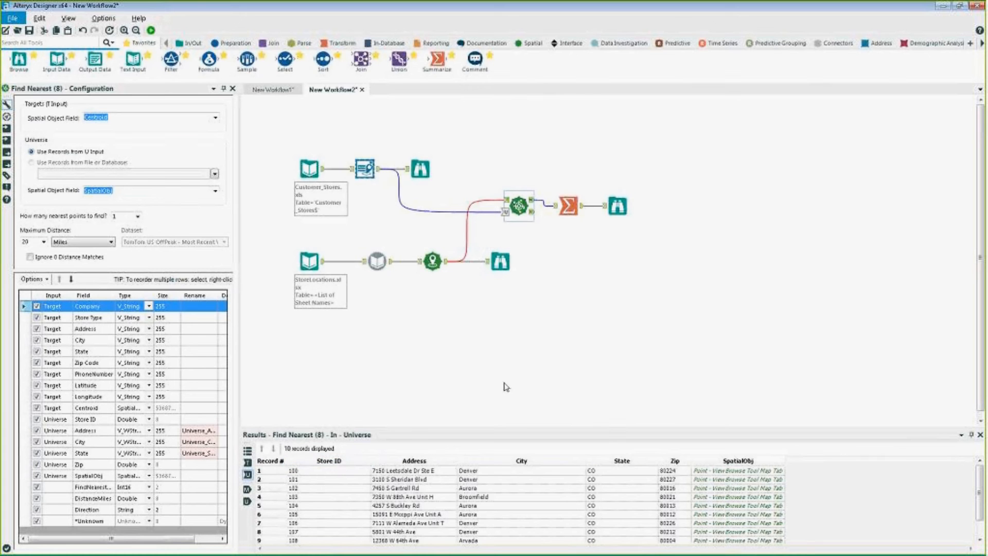
left_click(533, 199)
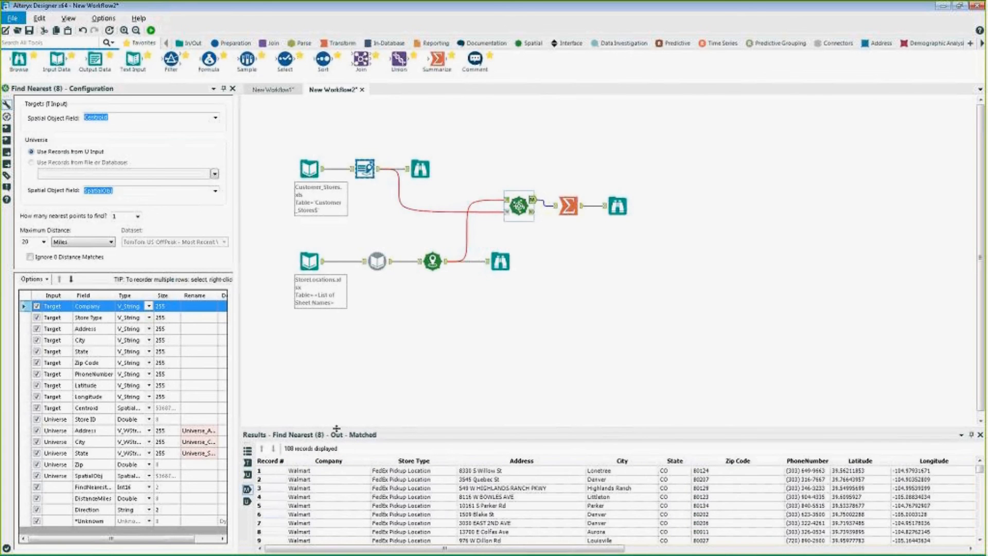
left_click(533, 211)
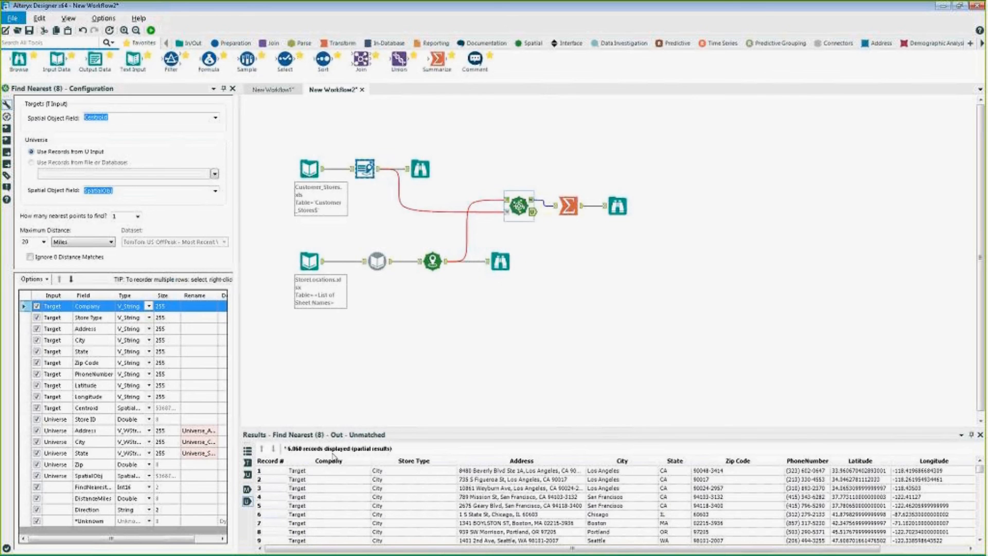